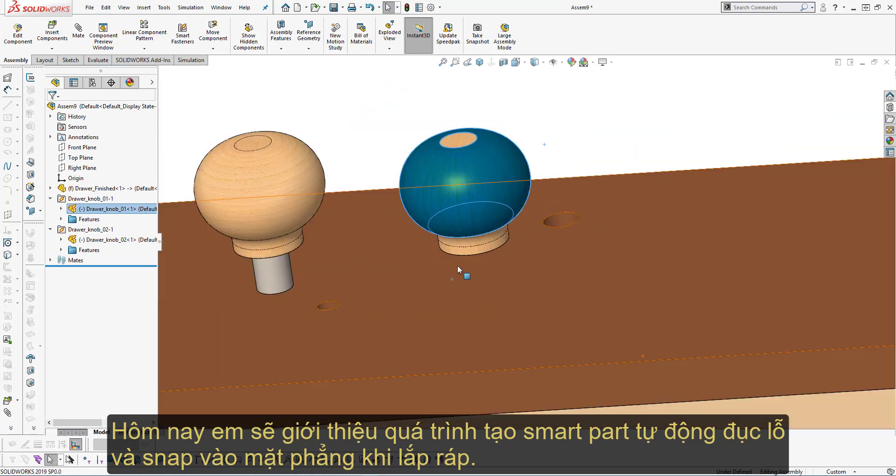
- Reposition both drawer knobs across the brown top panel of the drawer in the assembly
scroll(421, 267, up, 4)
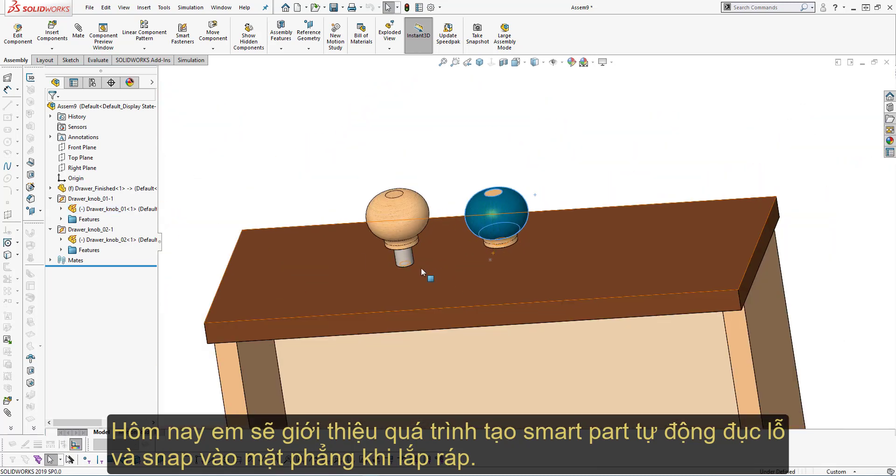
click(549, 147)
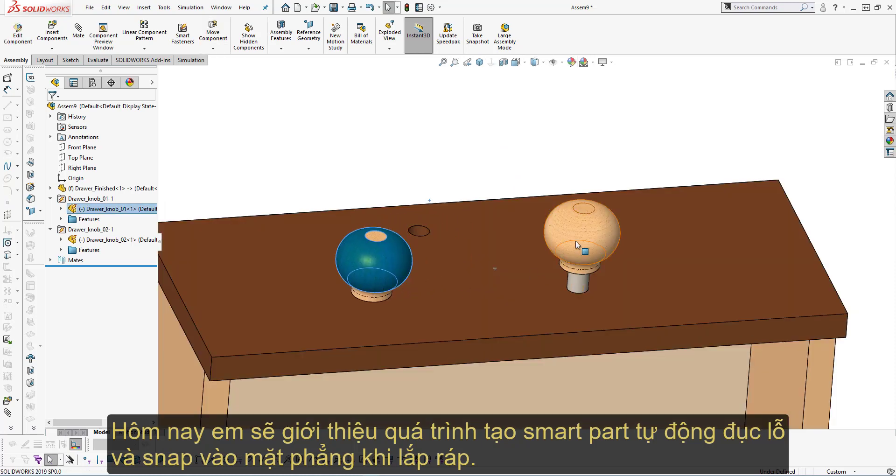
drag(576, 241, 508, 206)
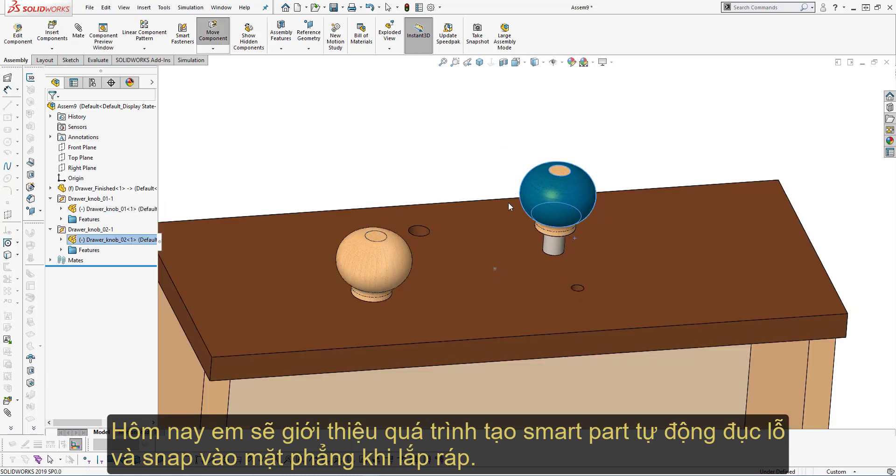
key(Escape)
middle_drag(399, 206, 464, 207)
click(465, 208)
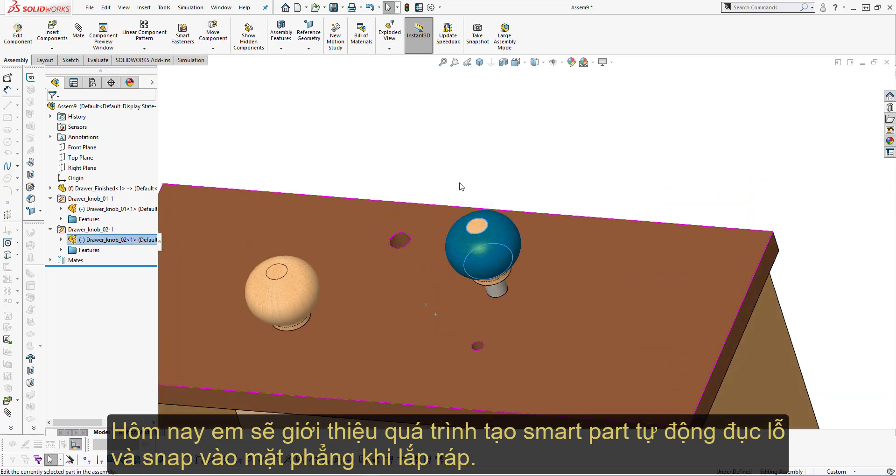
drag(278, 296, 432, 277)
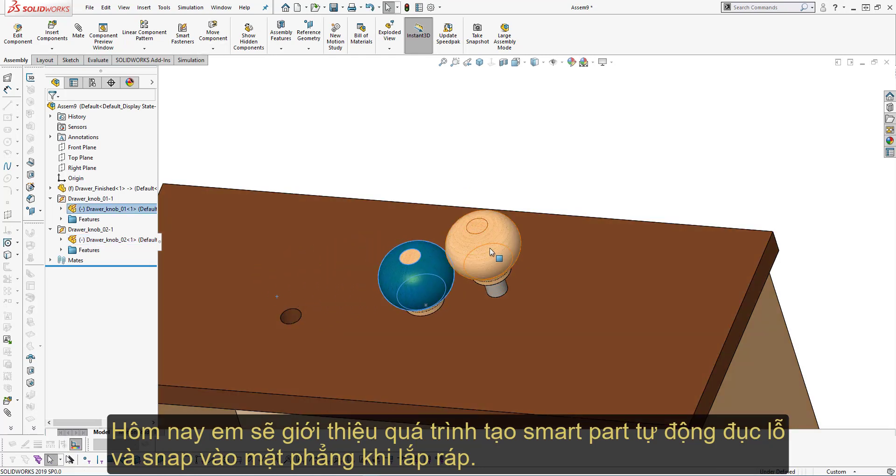
drag(490, 248, 323, 253)
middle_drag(442, 189, 480, 290)
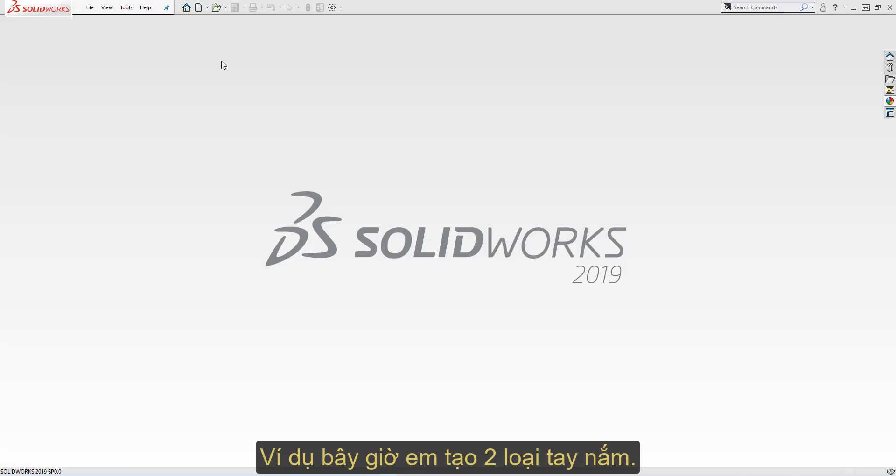
- Open the part file Drawer_knob_01.SLDPRT from the Make video folder
click(222, 61)
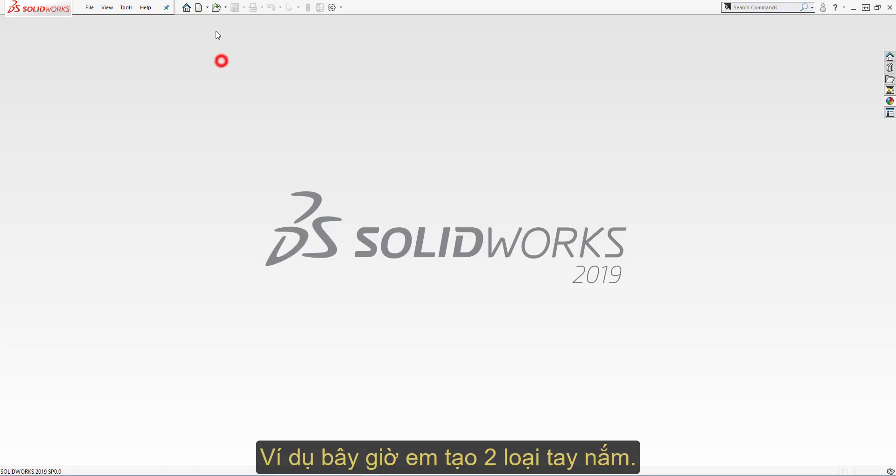
click(216, 7)
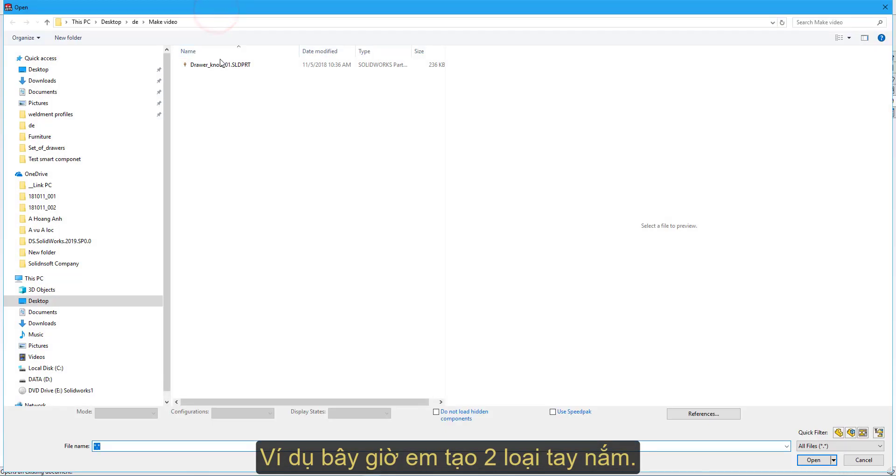
click(222, 64)
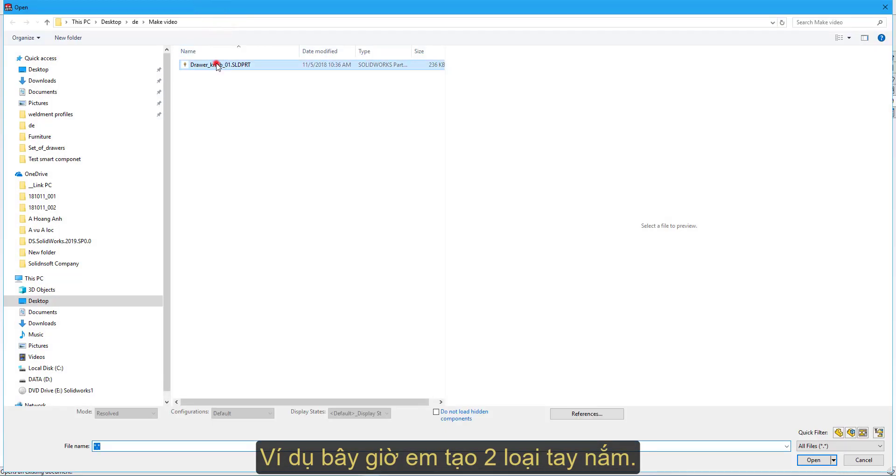
click(806, 463)
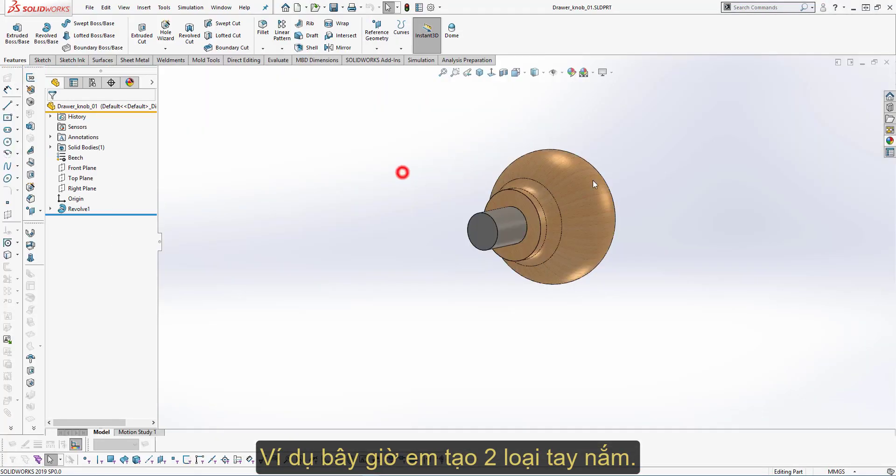
- Sketch a circle about 5.5 mm in diameter, centred on the end face of the knob's metal stem
middle_drag(593, 180, 459, 137)
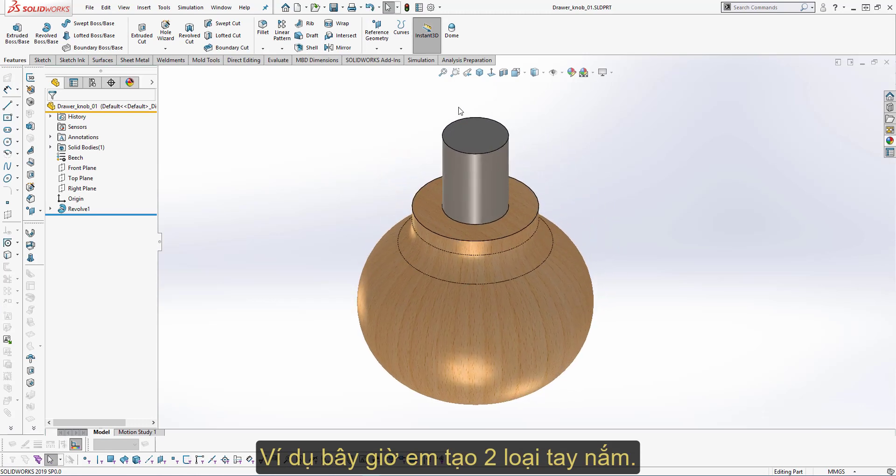
scroll(492, 165, up, 3)
scroll(491, 165, down, 5)
click(494, 190)
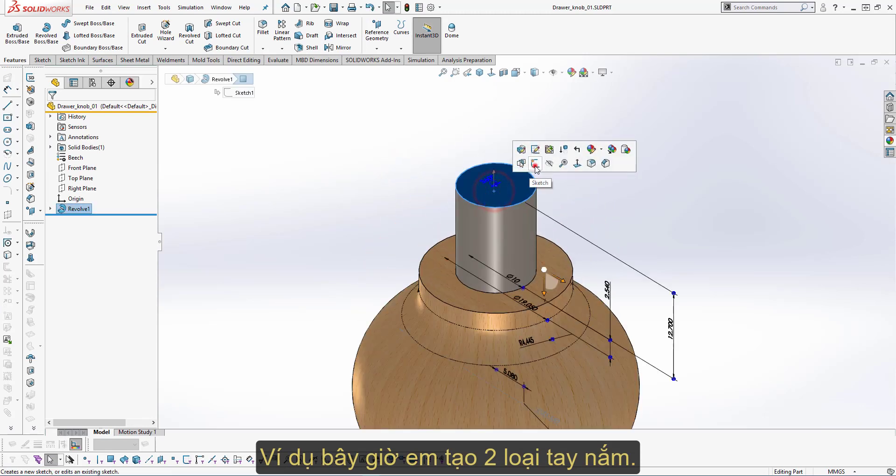
click(535, 165)
click(395, 135)
key(c)
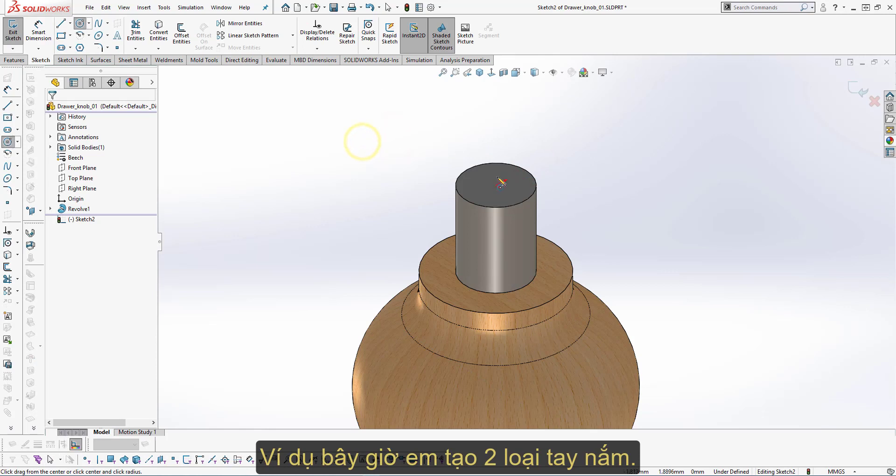
click(495, 185)
click(515, 179)
- Dimension the circle on the stem's end face to a 6 mm diameter and close the sketch
right_drag(570, 185, 522, 176)
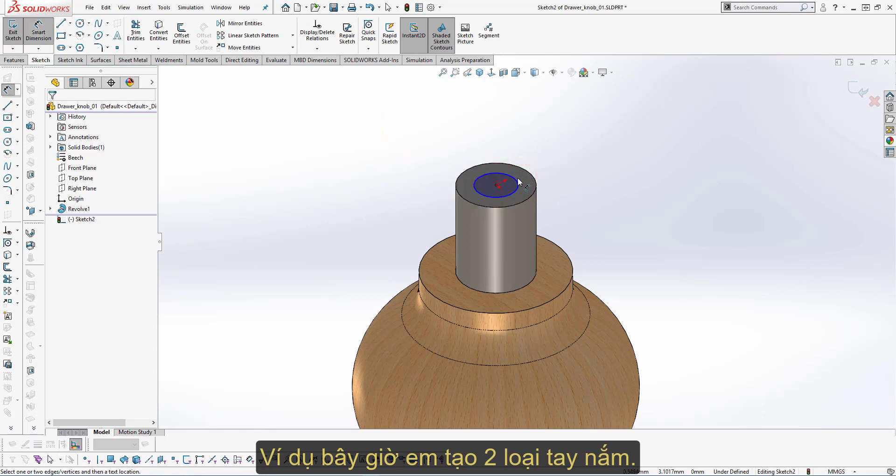
click(517, 182)
click(567, 168)
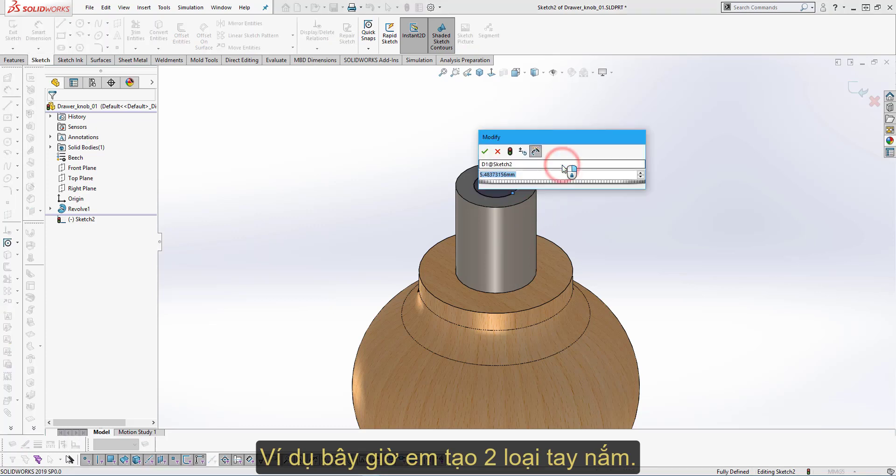
text(6)
key(Return)
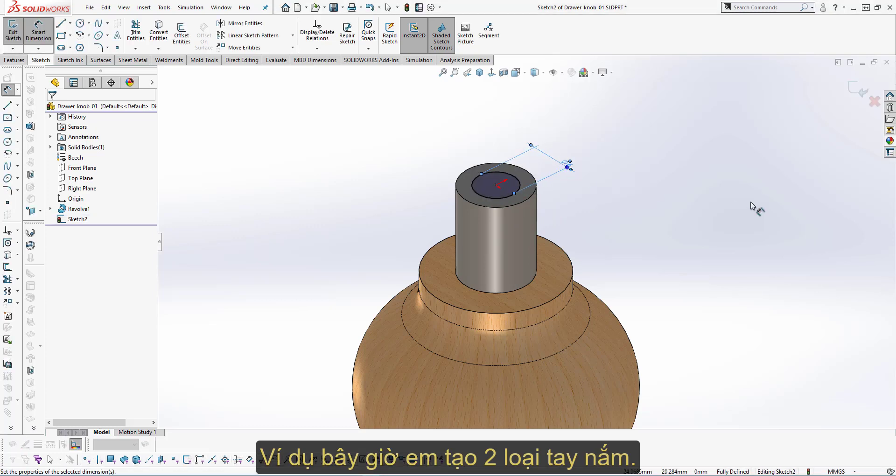
right_drag(753, 202, 771, 114)
click(855, 93)
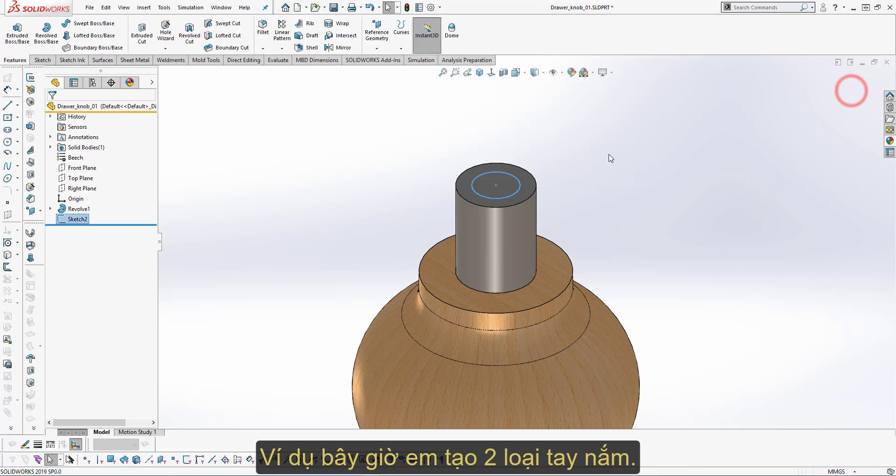
- Extrude the 6 mm circle 10 mm outward from the end of the stem
click(587, 119)
click(513, 174)
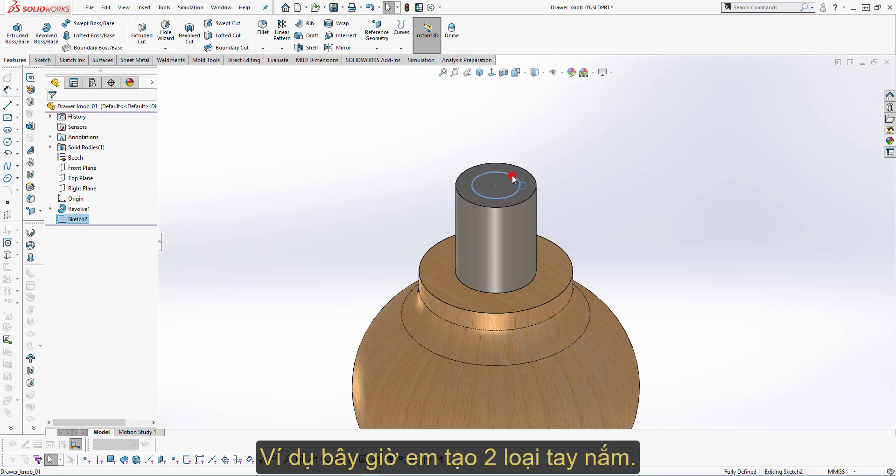
middle_drag(514, 173, 520, 136)
mouse_move(521, 158)
mouse_down()
mouse_move(569, 114)
mouse_move(568, 89)
mouse_up()
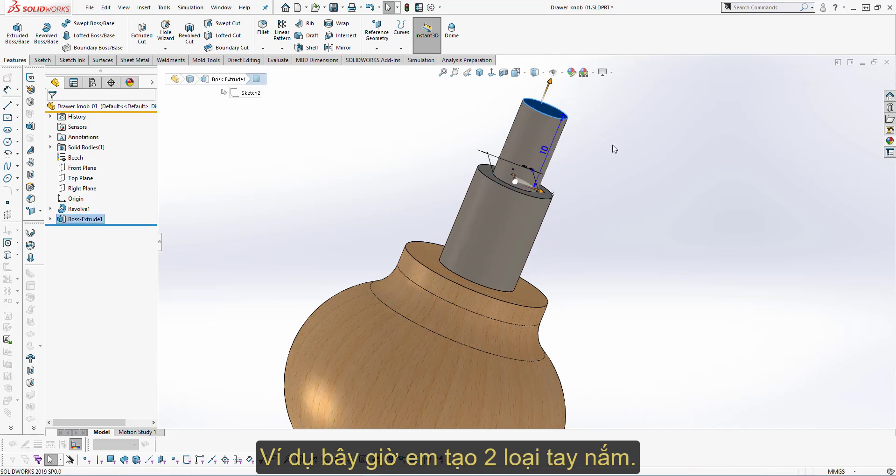
scroll(613, 148, up, 3)
middle_drag(484, 165, 554, 207)
scroll(575, 193, down, 3)
click(602, 183)
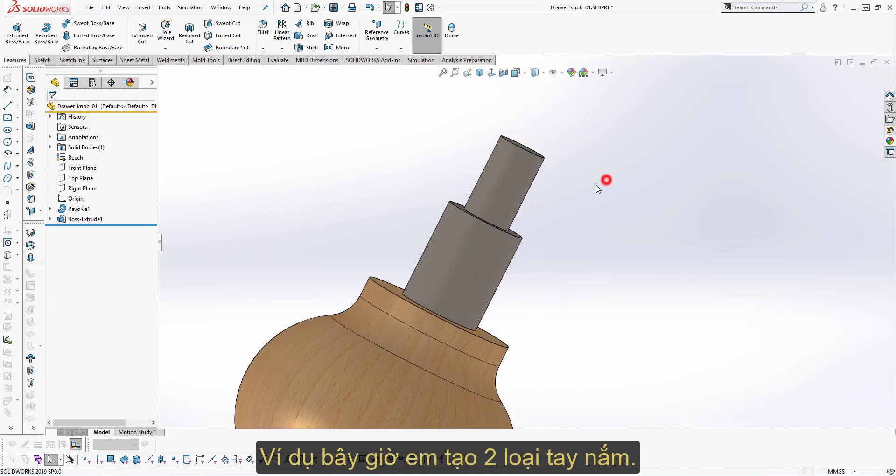
- Measure the distance between the stem's shoulder face and the flat wooden face of the knob's collar
middle_drag(606, 180, 521, 172)
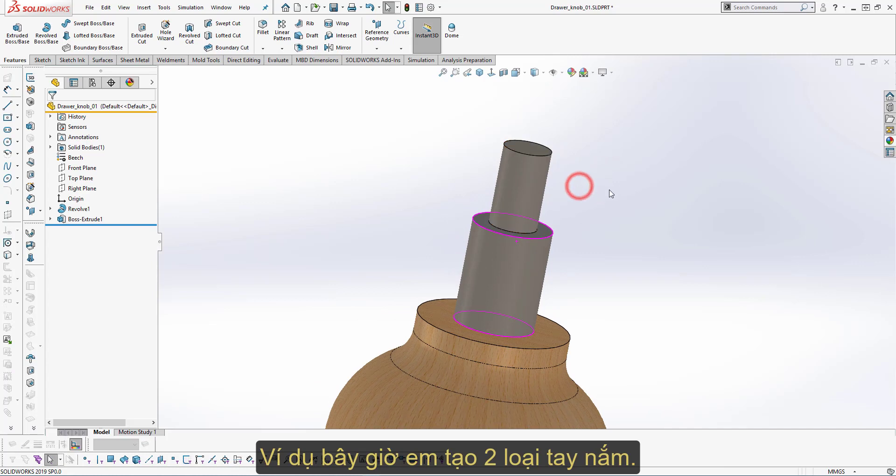
click(616, 204)
right_drag(598, 198, 591, 242)
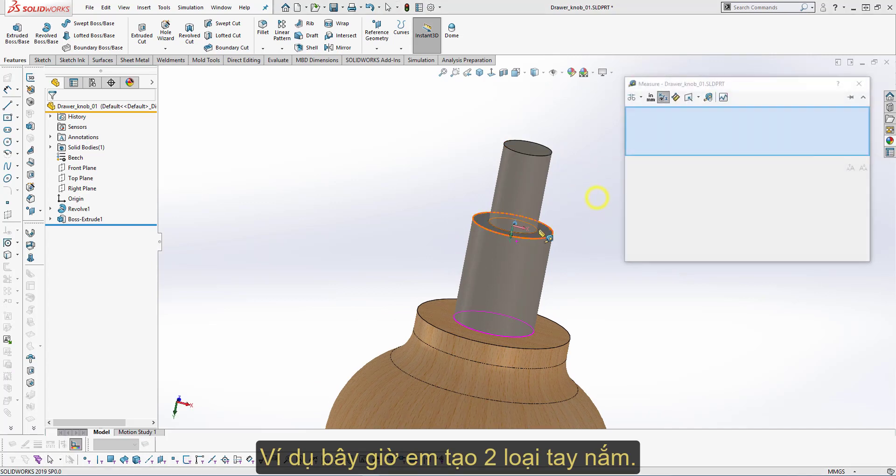
click(541, 232)
click(542, 335)
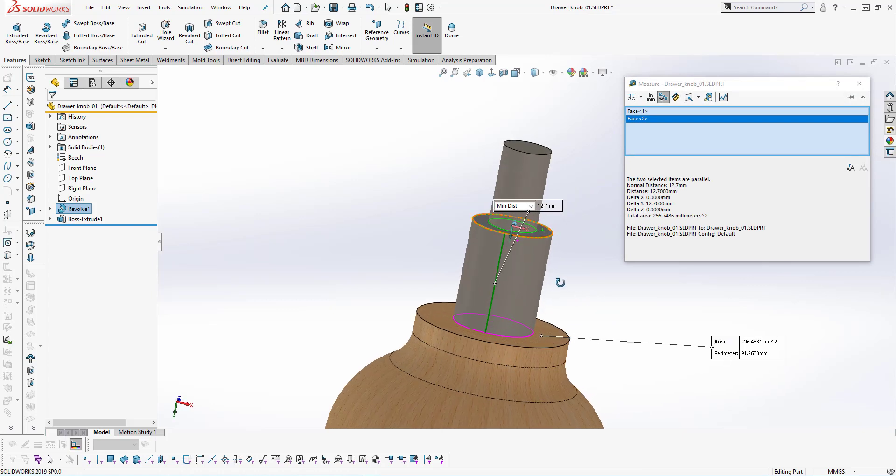
key(Escape)
click(597, 267)
- Save the modified knob as a new part named Drawer_knob_02.SLDPRT in the Make video folder
scroll(582, 262, up, 3)
middle_drag(465, 209, 532, 270)
middle_drag(464, 224, 411, 204)
click(90, 7)
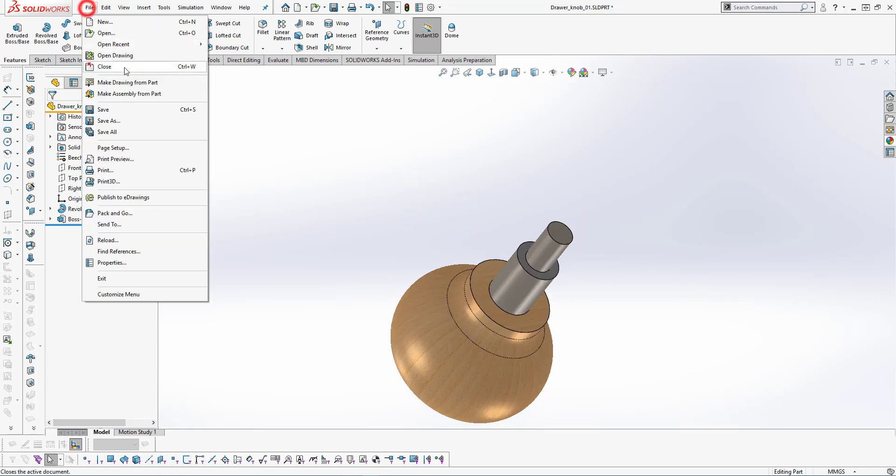
click(129, 118)
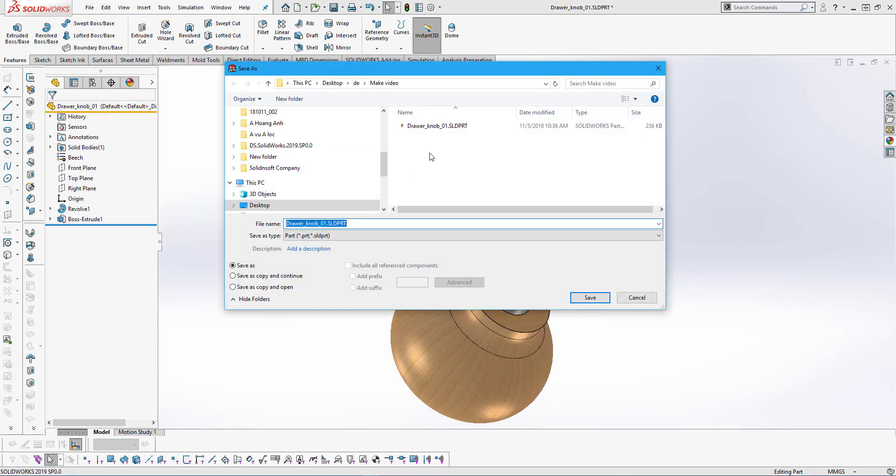
click(324, 225)
click(325, 224)
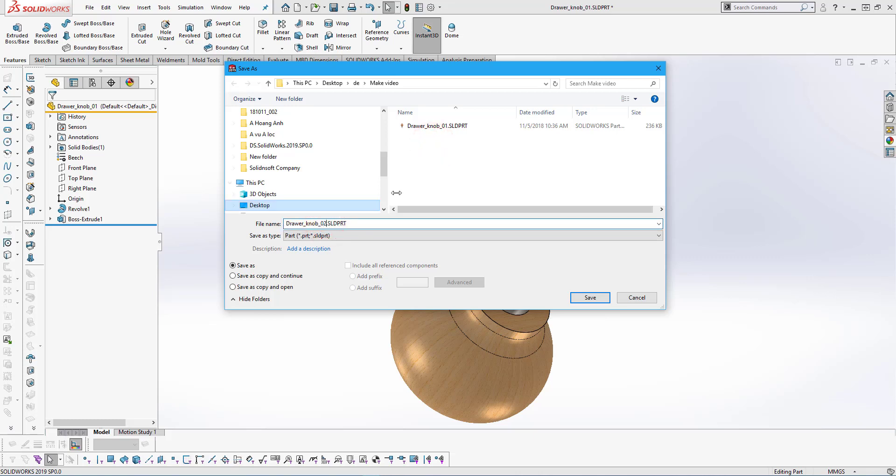
click(525, 144)
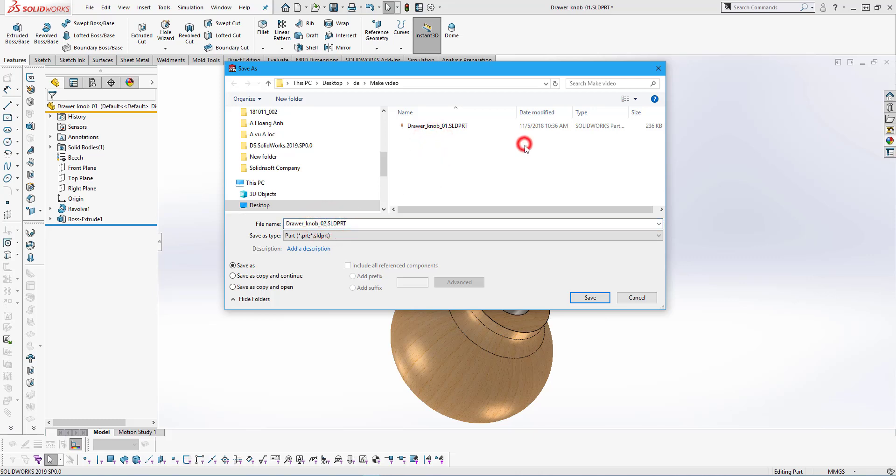
click(589, 298)
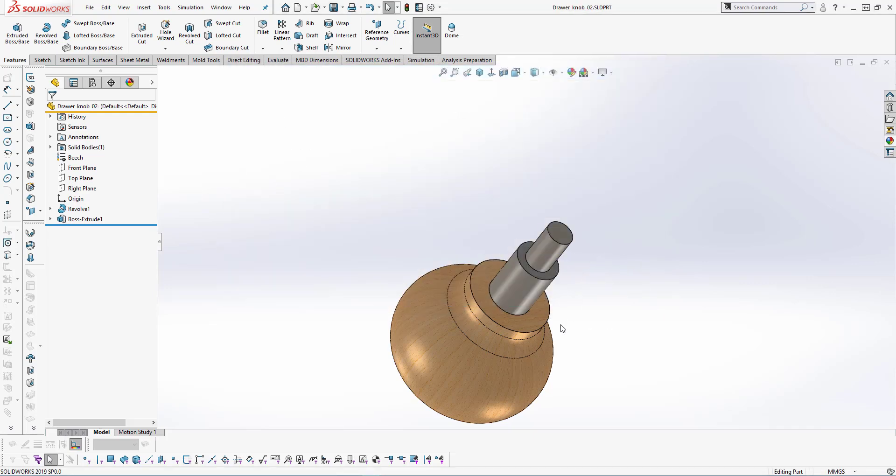
- Close the Drawer_knob_02 part and create a new part from the Part_MM template
middle_drag(562, 328, 373, 260)
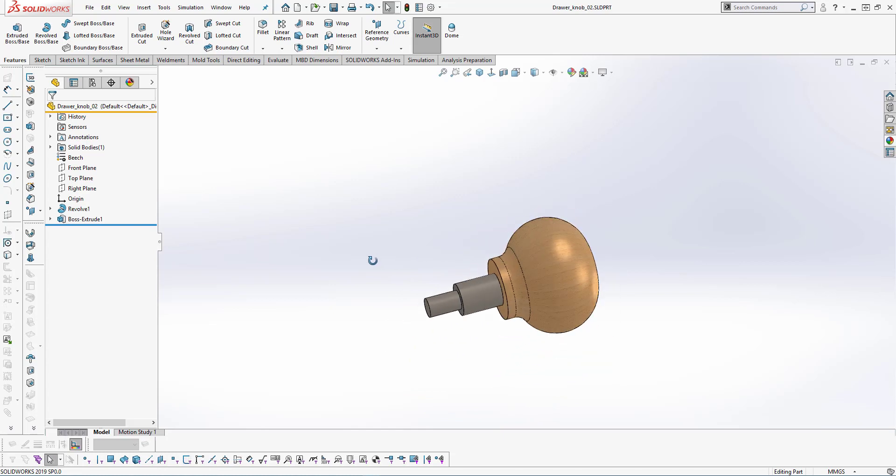
middle_drag(480, 356, 505, 359)
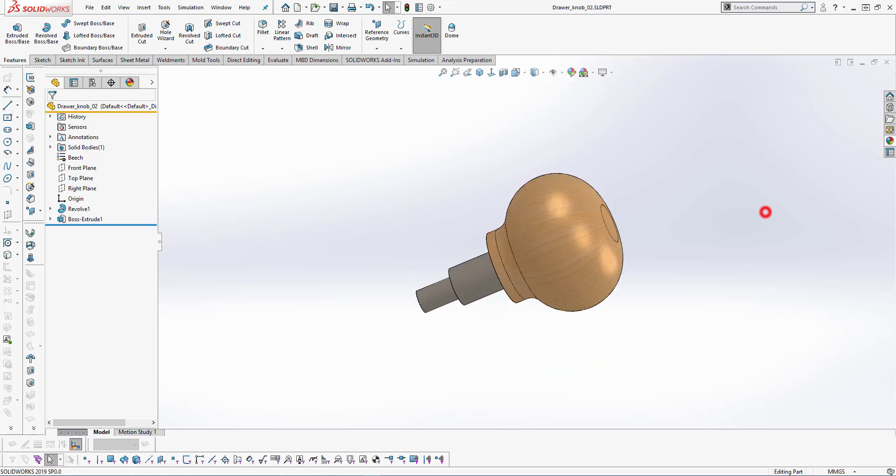
click(886, 62)
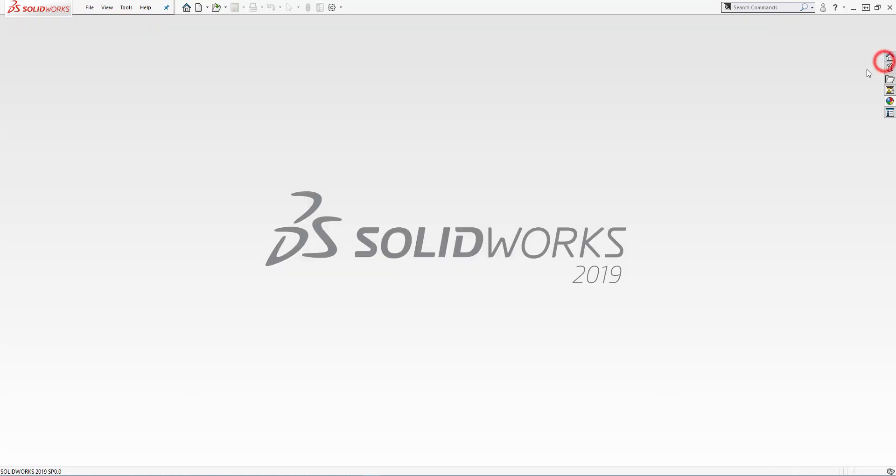
click(198, 7)
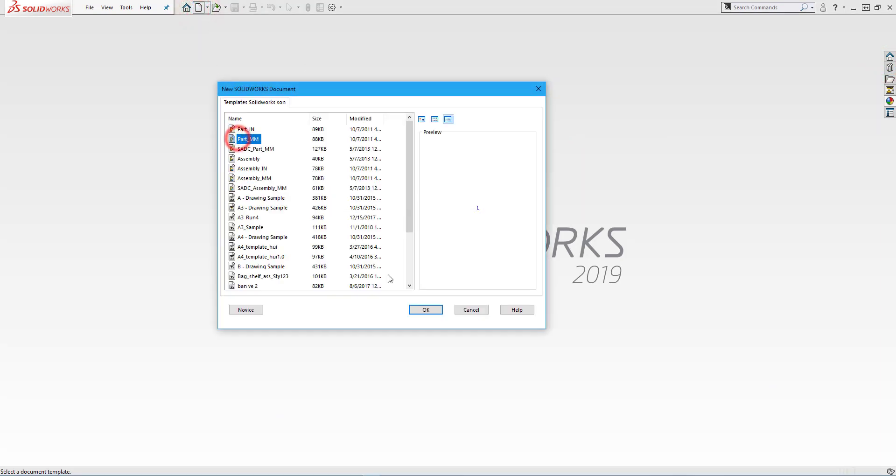
click(426, 309)
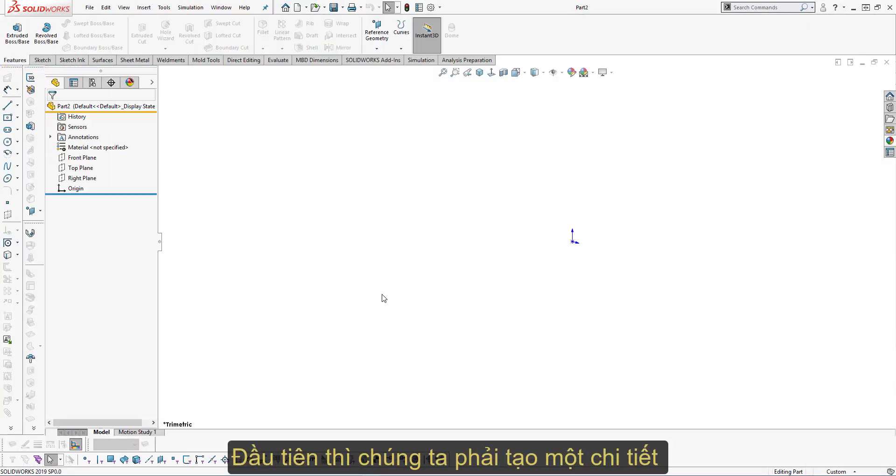
- Sketch a center rectangle on the Right Plane, centred on the origin, with corners about 162 mm horizontally and 68 mm vertically from it
click(77, 159)
click(80, 179)
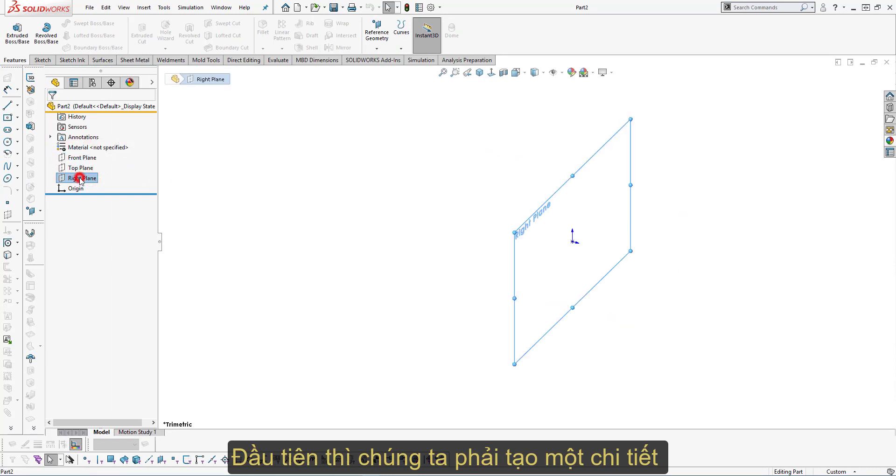
click(87, 165)
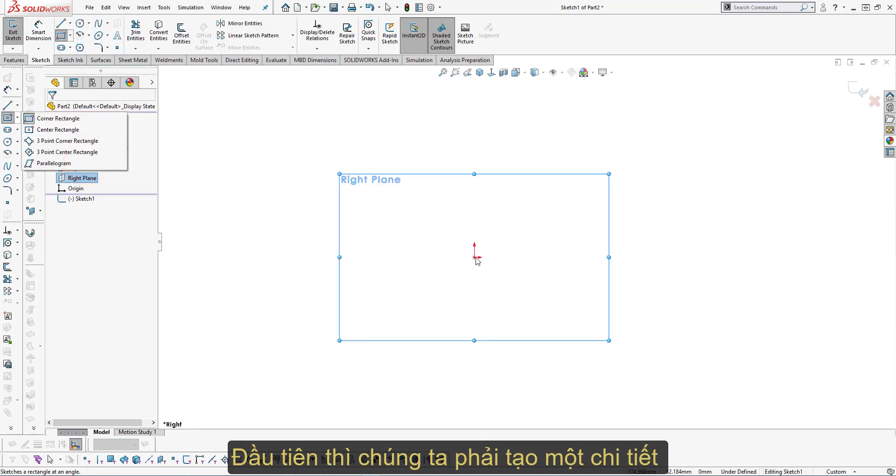
click(58, 130)
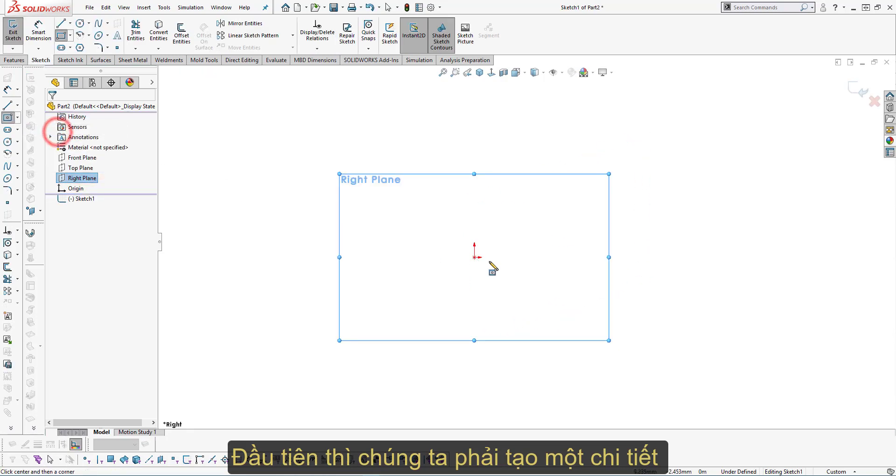
click(474, 257)
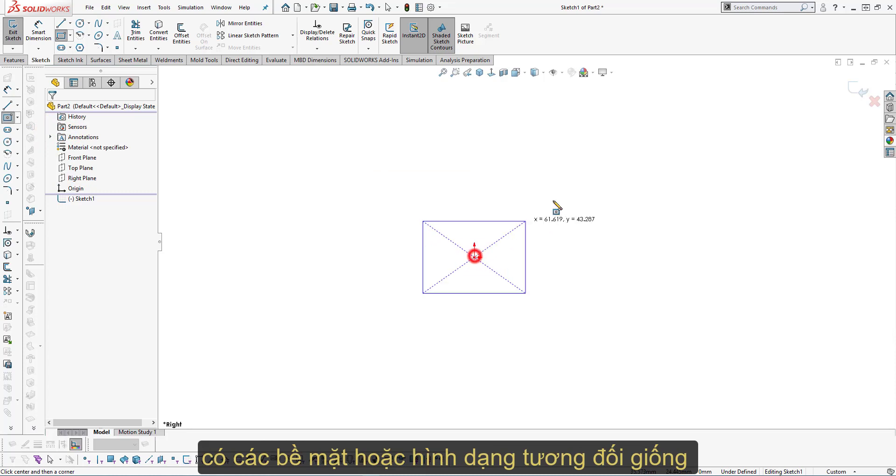
click(649, 172)
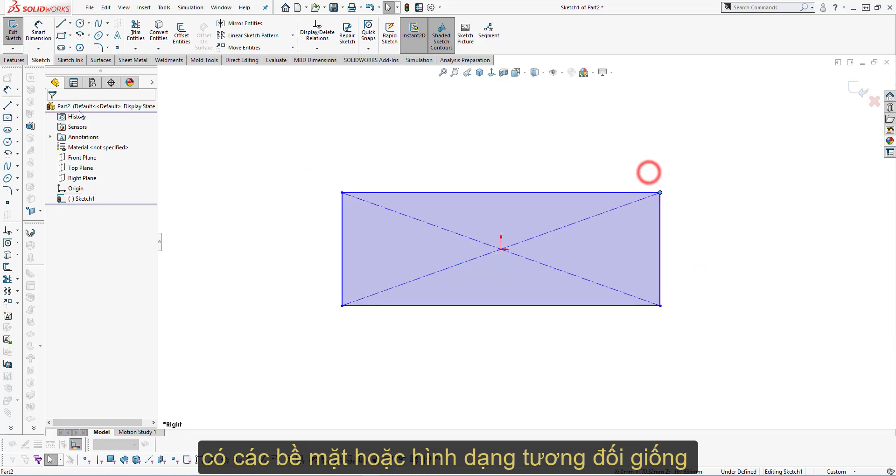
key(Escape)
drag(344, 193, 372, 194)
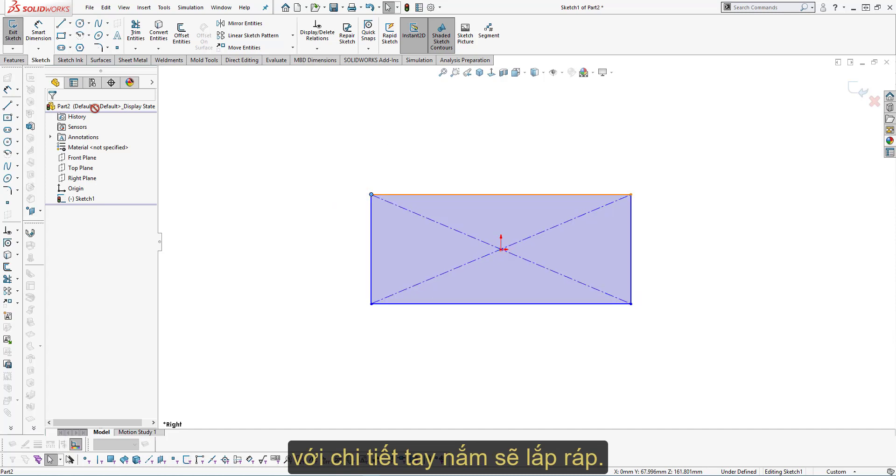
- Extrude the rectangle 30 mm as a blind boss in the reversed direction
click(26, 60)
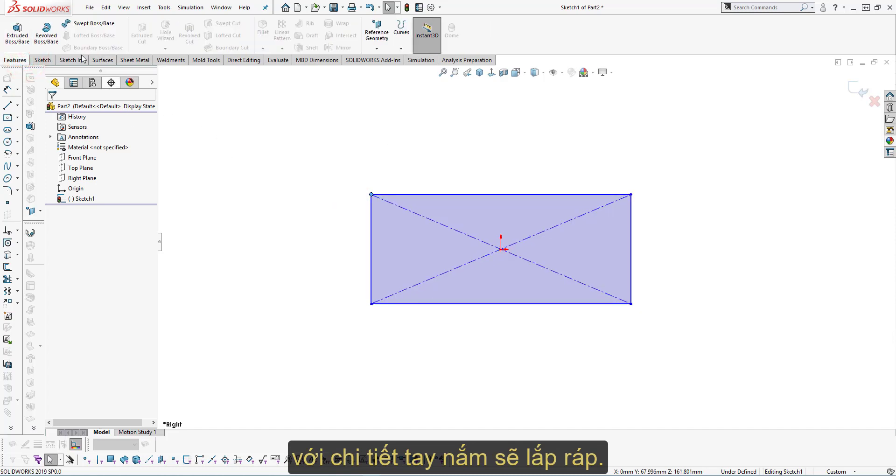
click(18, 32)
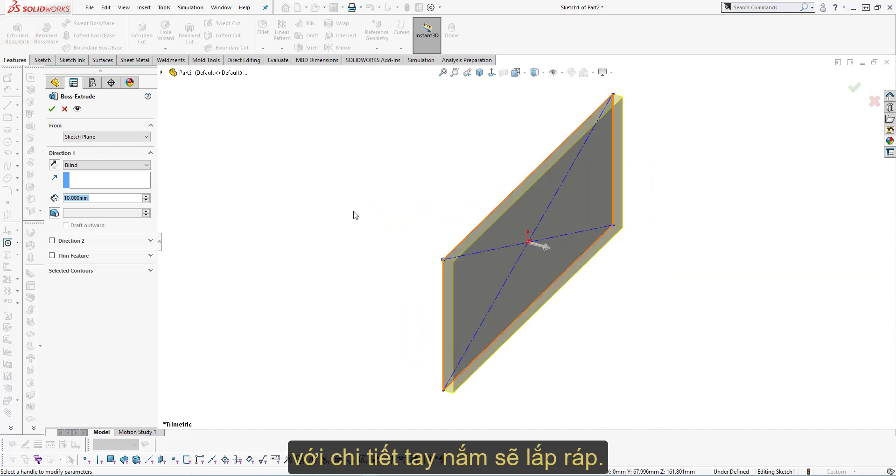
click(54, 165)
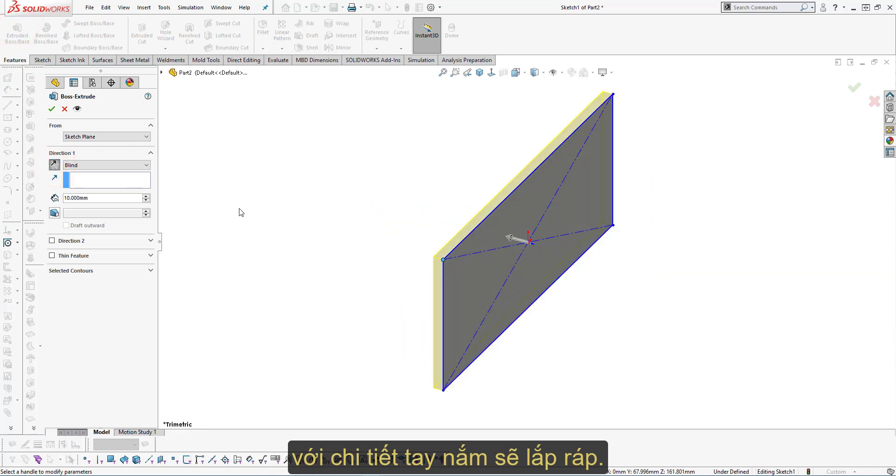
click(146, 196)
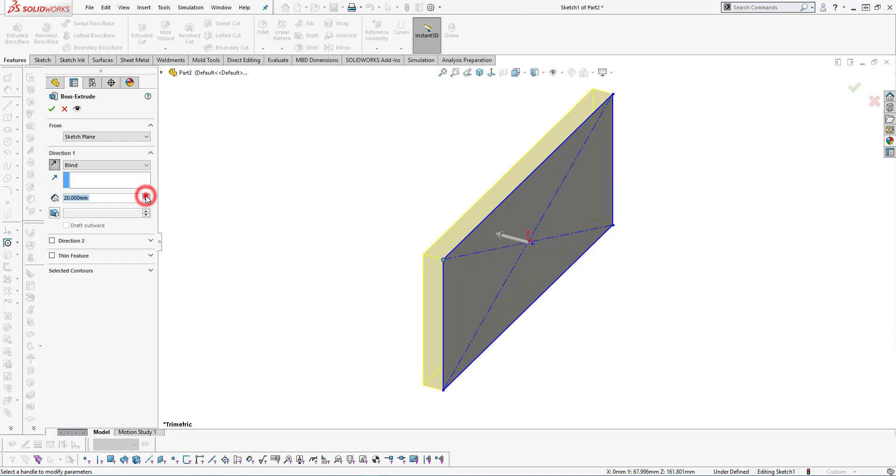
click(146, 197)
click(51, 110)
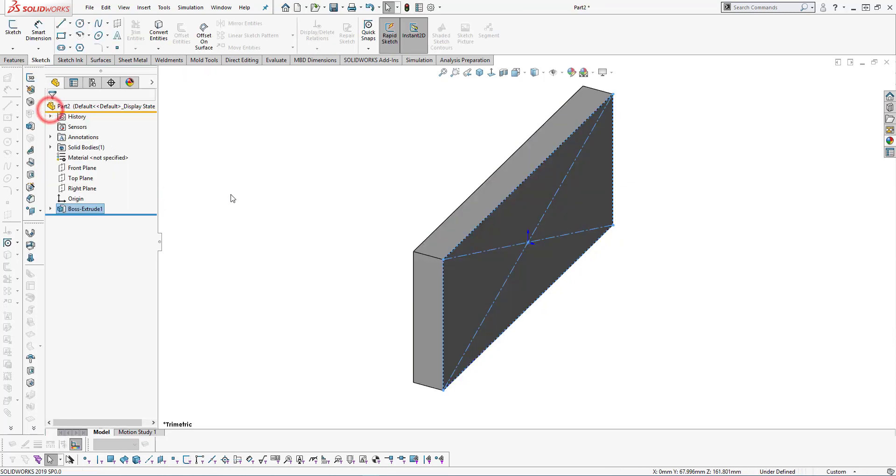
- Apply a dark brown wood appearance from the Organic Wood category to the whole body of the board
middle_drag(310, 208, 284, 191)
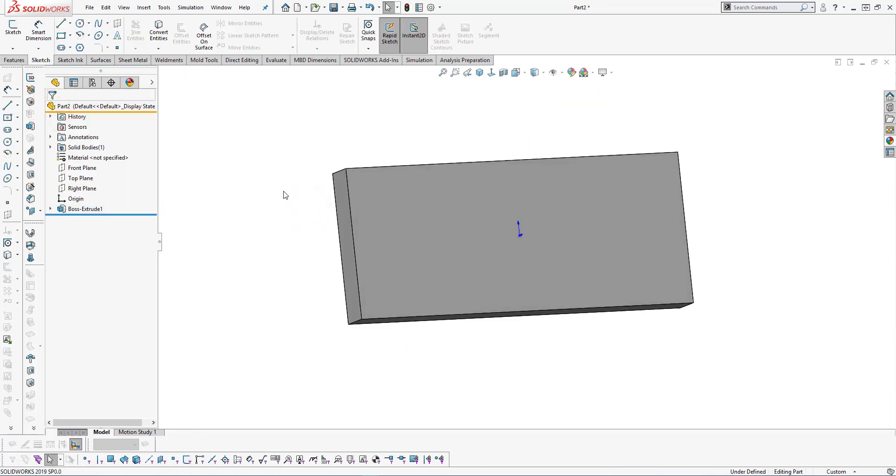
click(890, 140)
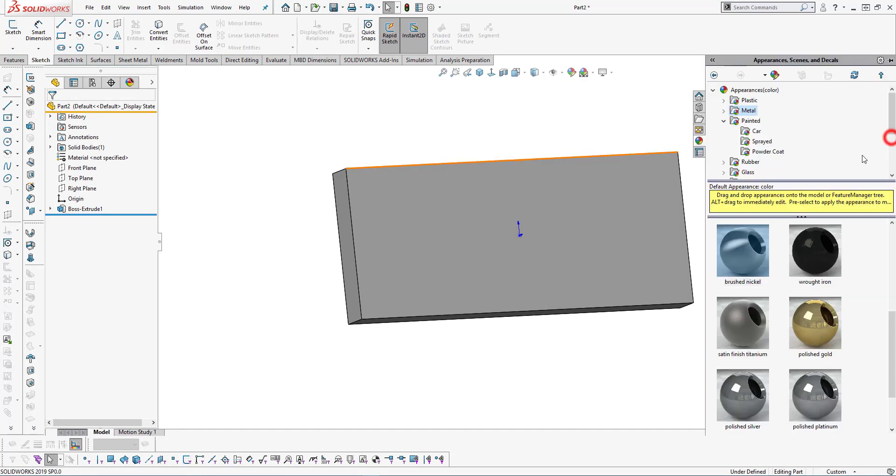
scroll(766, 140, down, 2)
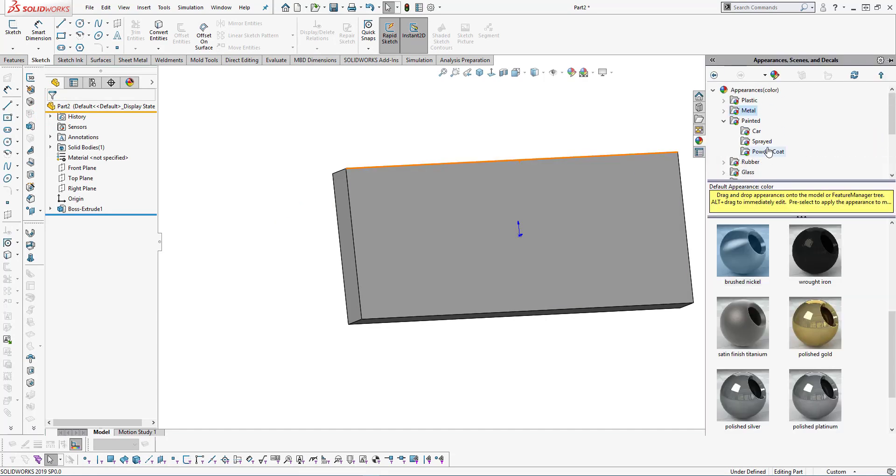
scroll(658, 210, up, 3)
scroll(677, 214, down, 2)
scroll(753, 147, down, 1)
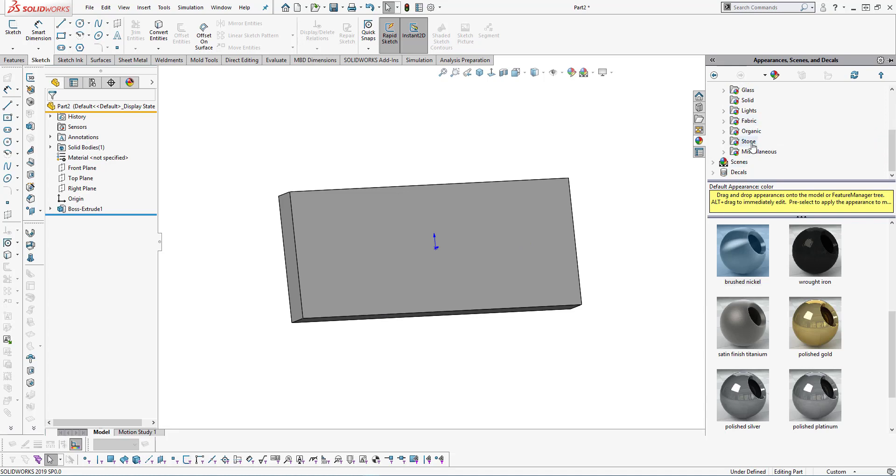
click(747, 131)
click(723, 131)
click(760, 129)
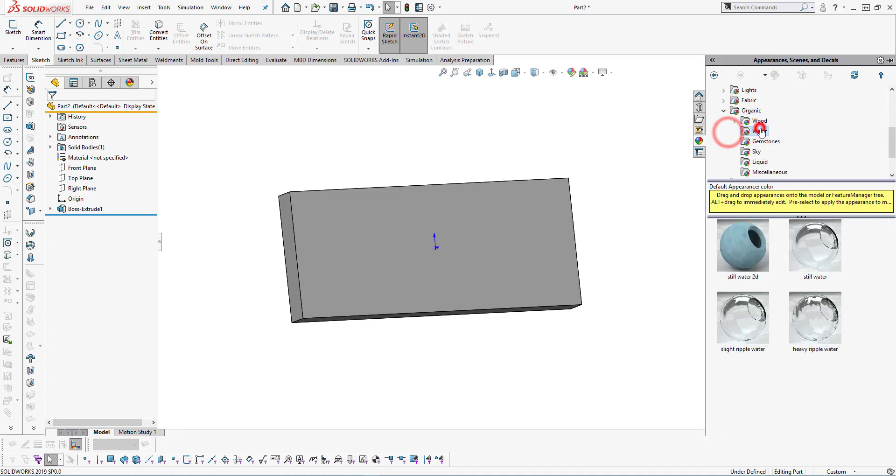
click(759, 121)
drag(748, 388, 476, 253)
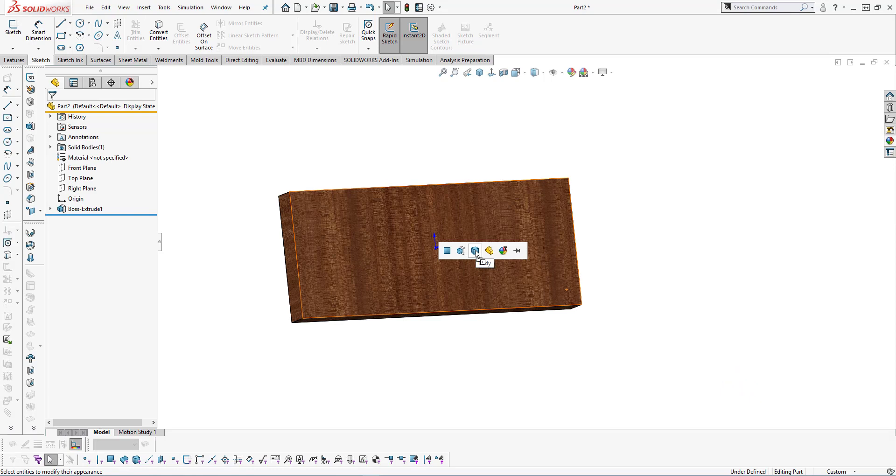
click(476, 251)
middle_drag(334, 131, 337, 153)
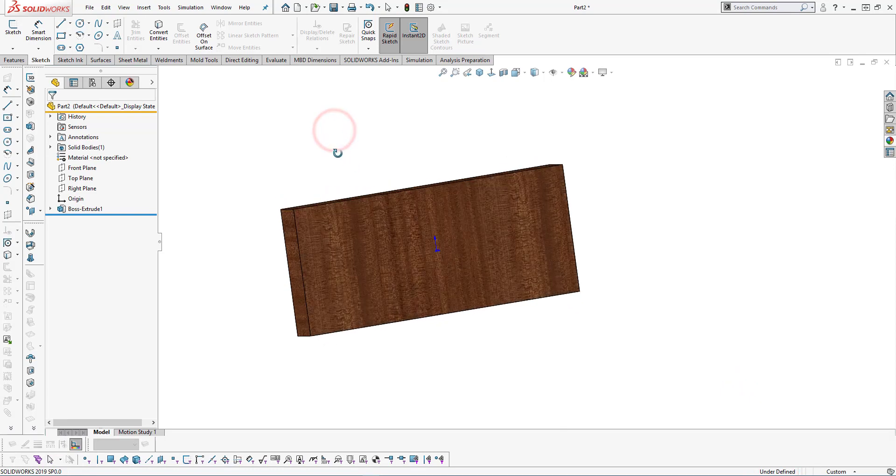
click(330, 142)
click(321, 145)
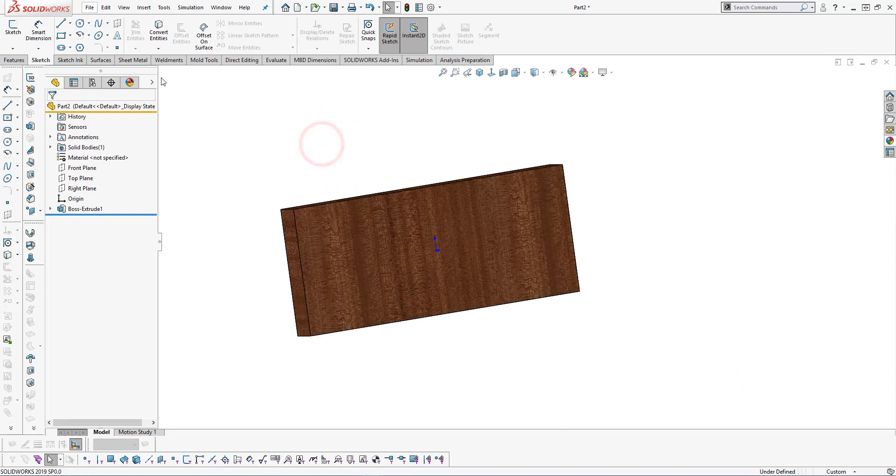
- Save the wooden board as a part named dummy_part in the Make video folder
key(ctrl+s)
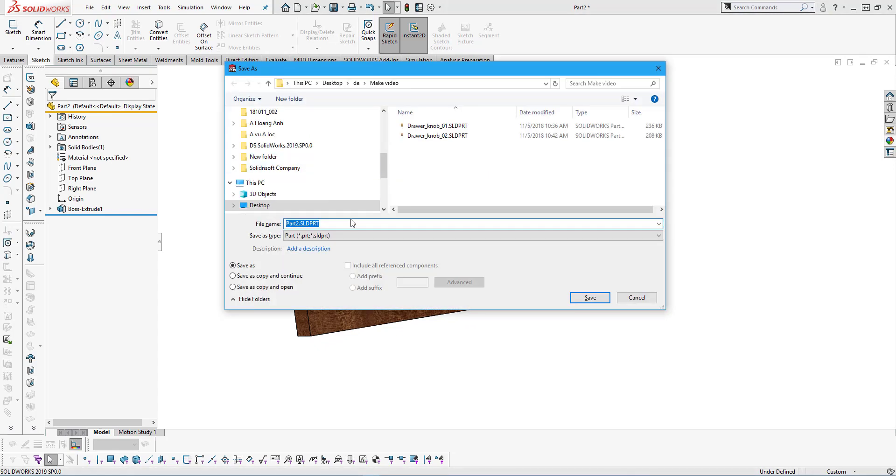
click(338, 225)
drag(330, 222, 188, 222)
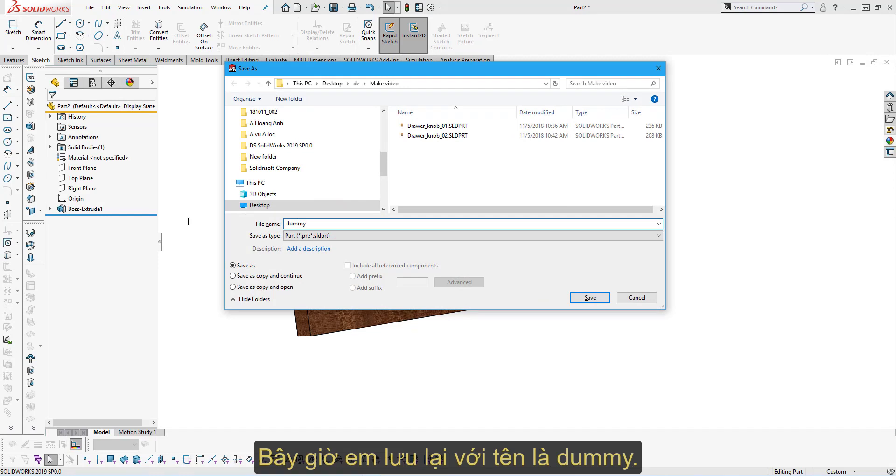
text(dummy_part)
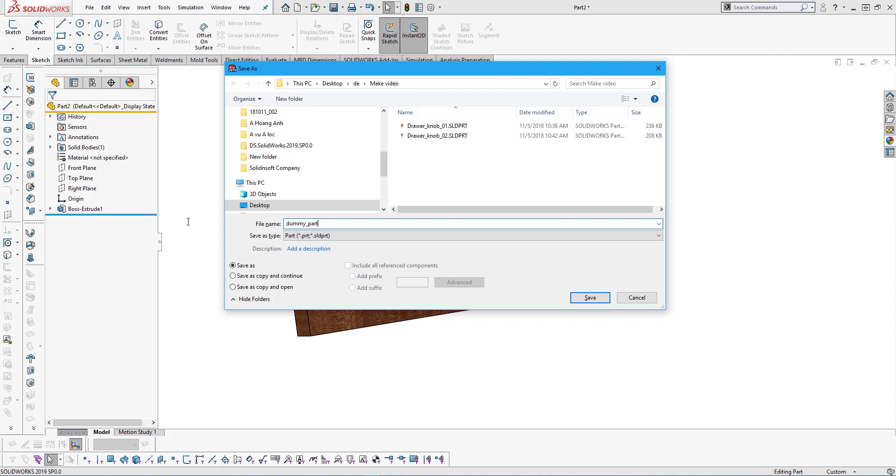
key(Return)
- Make a new assembly from the dummy part and place the part near the assembly origin
click(89, 7)
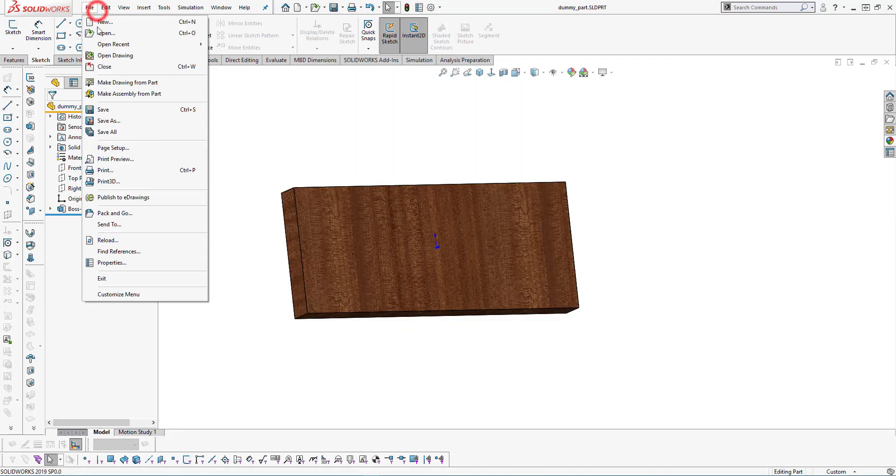
click(115, 95)
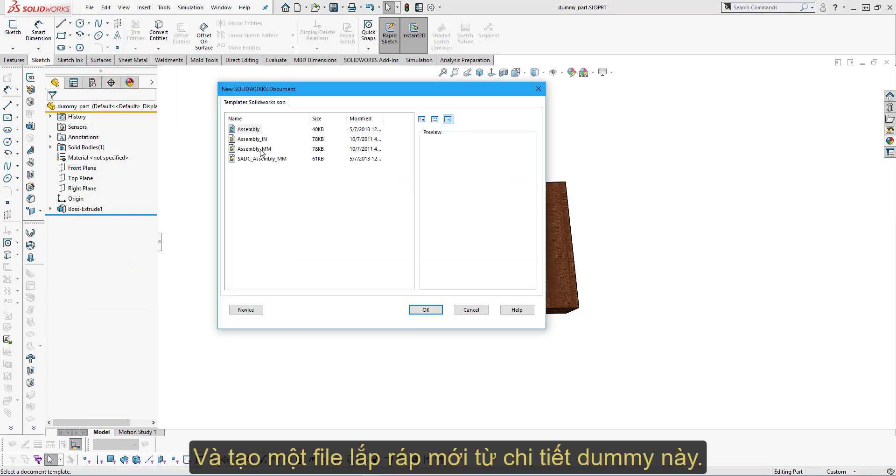
click(424, 307)
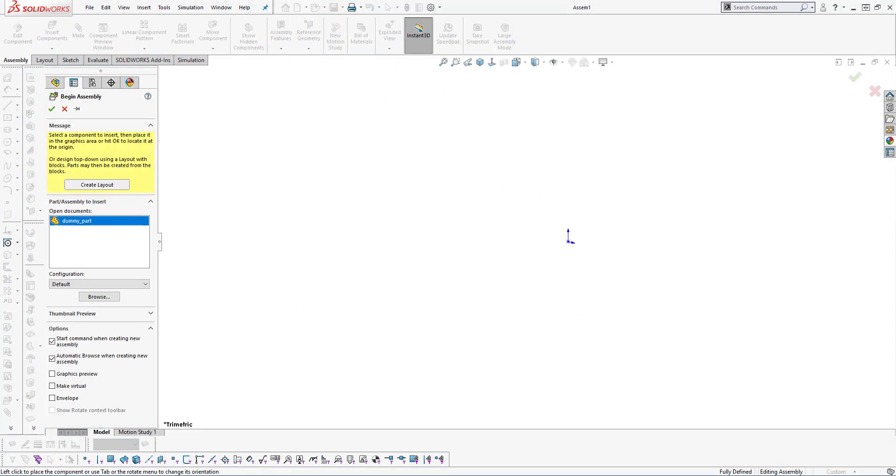
click(558, 242)
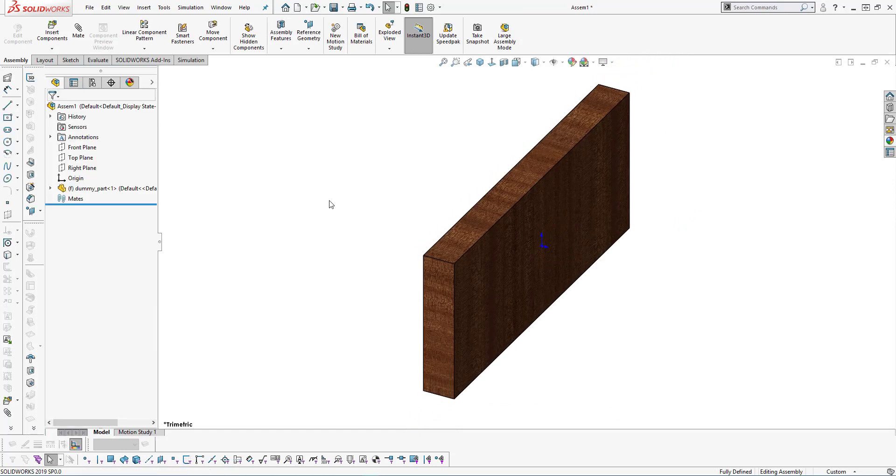
- Turn off the display of origins in the assembly view
middle_drag(405, 213, 369, 132)
click(563, 62)
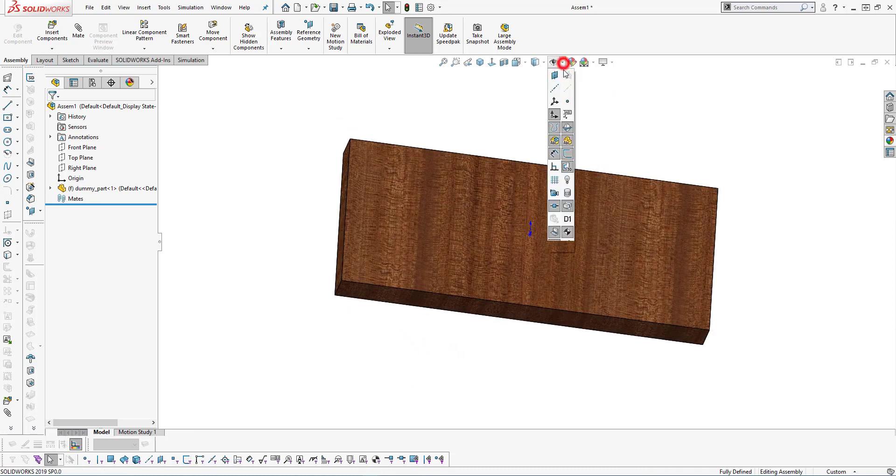
click(553, 112)
click(497, 110)
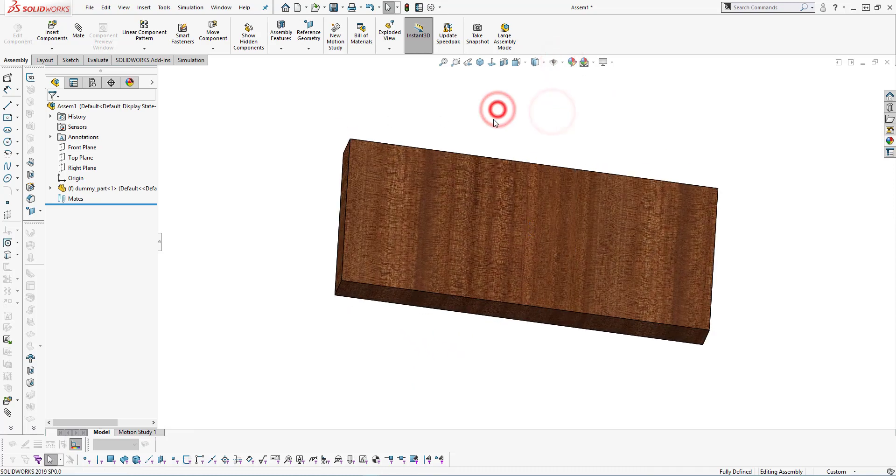
- Save the assembly as dummy01.SLDASM in the Make video folder
key(ctrl+s)
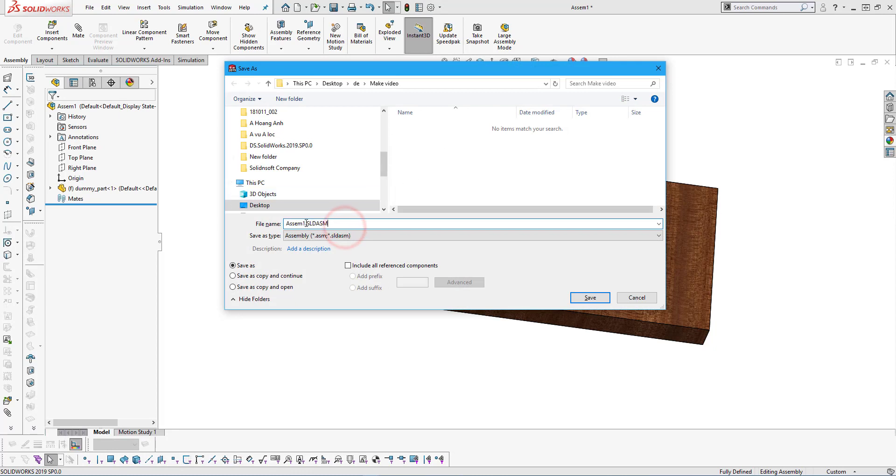
drag(288, 223, 282, 223)
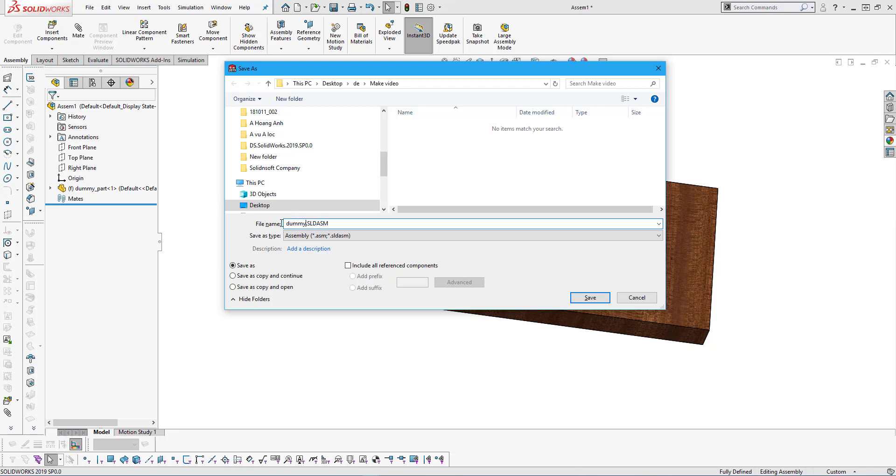
click(447, 154)
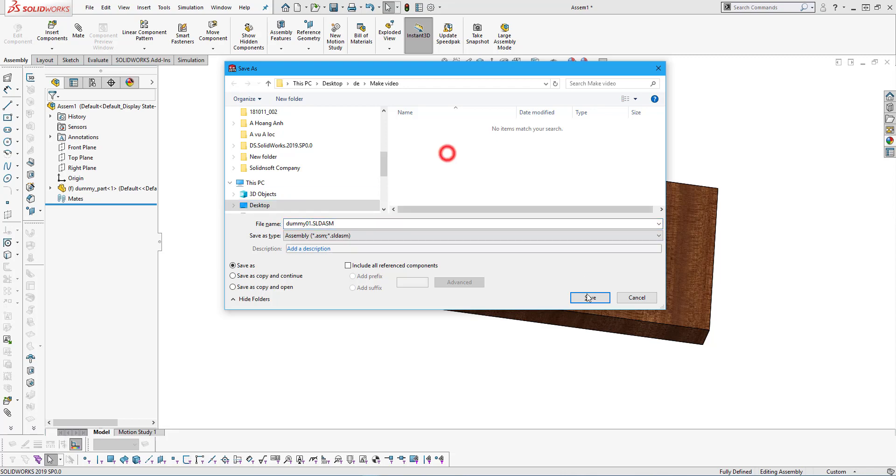
click(590, 297)
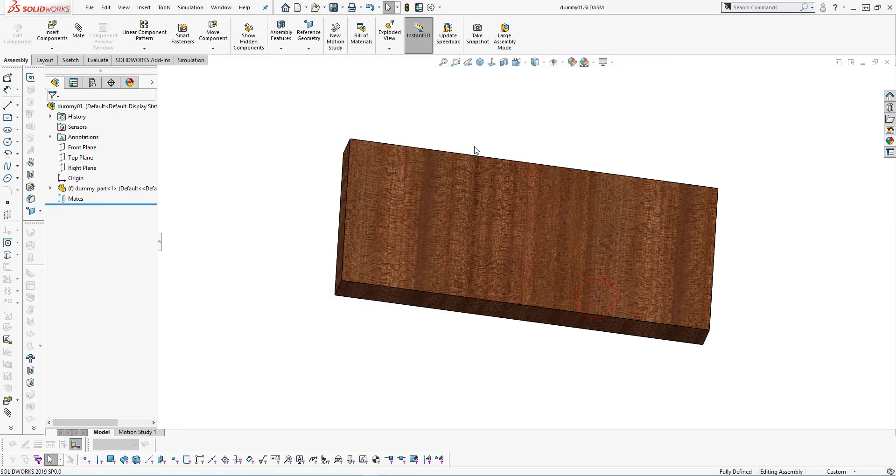
- Insert the Drawer_knob_01 part from the Make video folder and place it loosely over the board
middle_drag(472, 202, 461, 255)
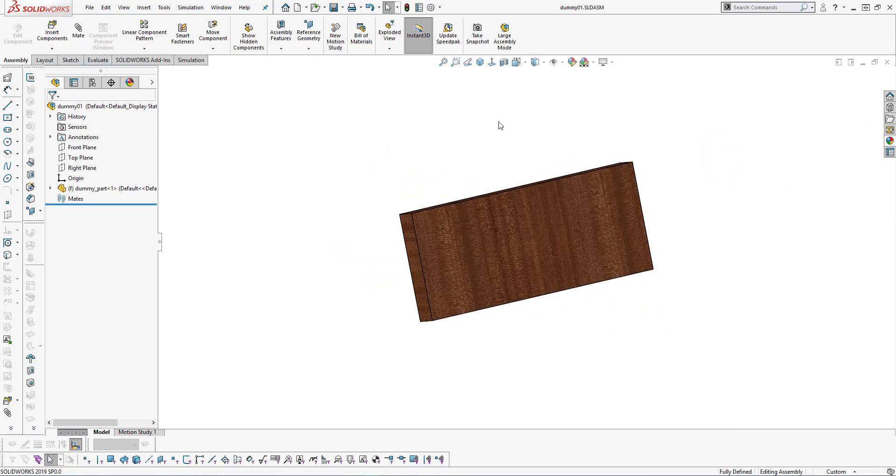
right_drag(480, 126, 406, 126)
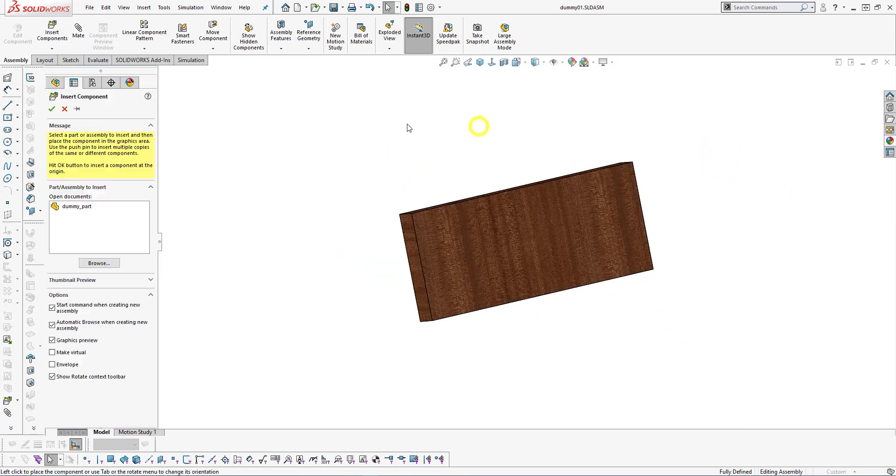
click(105, 263)
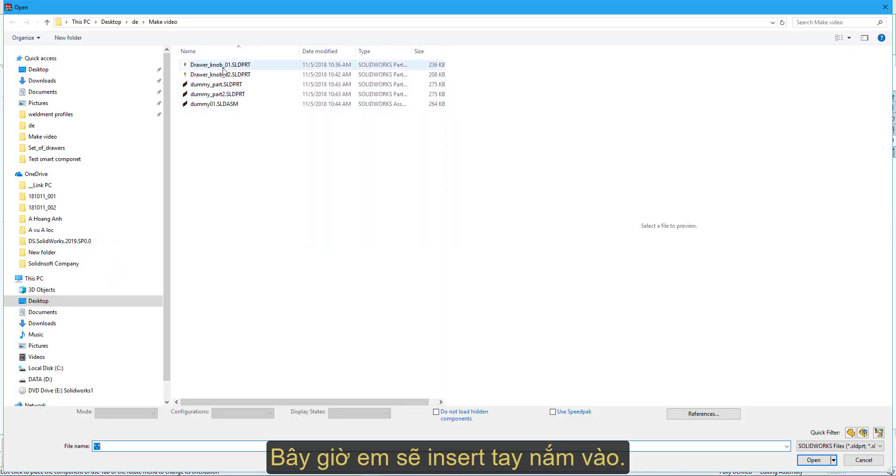
click(223, 68)
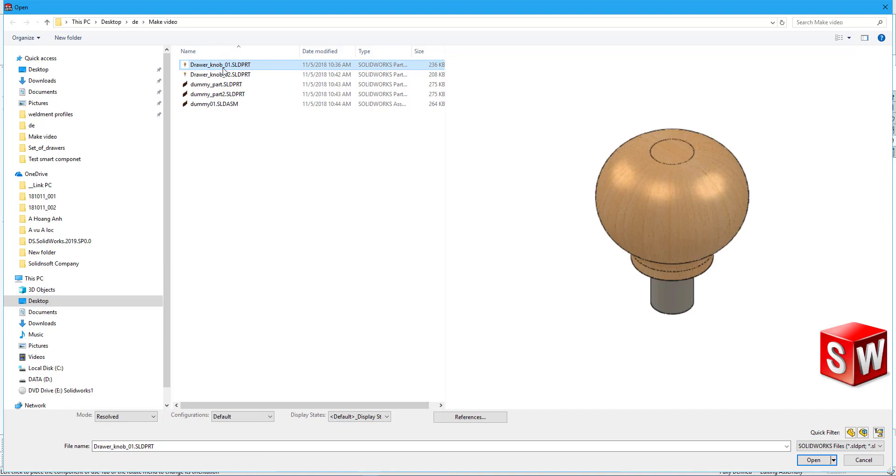
click(813, 460)
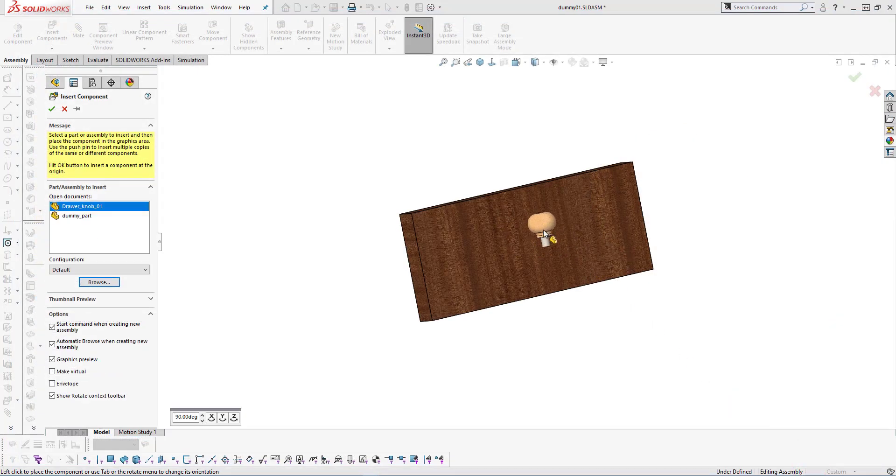
middle_drag(537, 226, 516, 173)
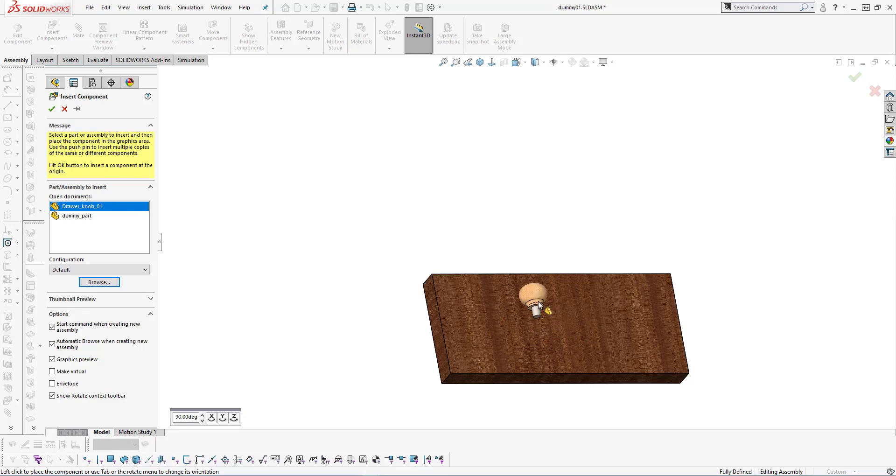
click(543, 307)
- Open the placed Drawer_knob_01 component as a part in its own window
scroll(595, 348, down, 5)
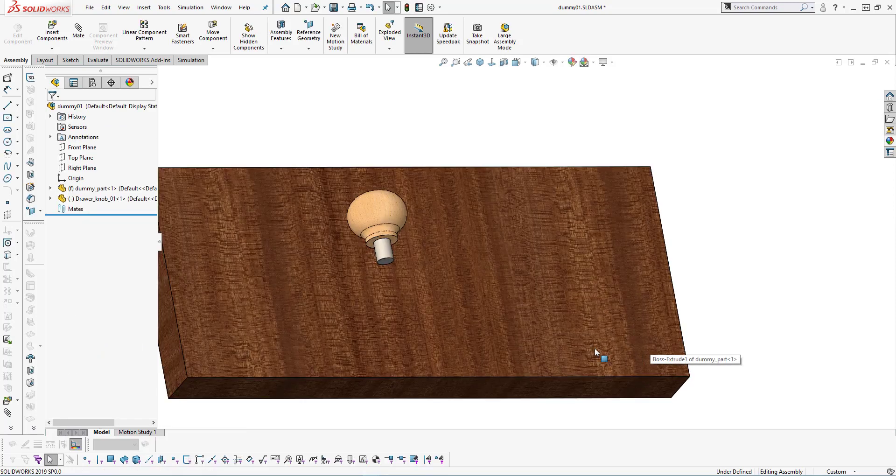
middle_drag(545, 272, 536, 240)
scroll(535, 237, up, 4)
middle_drag(425, 262, 448, 295)
scroll(439, 223, down, 4)
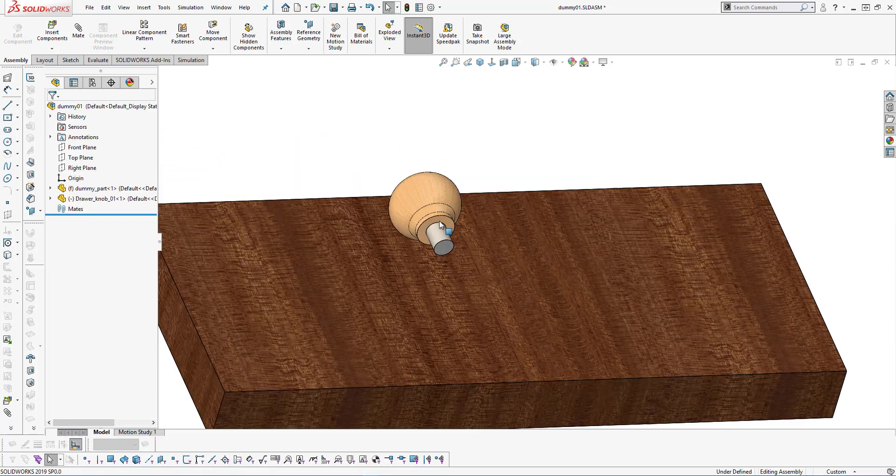
click(441, 230)
click(466, 172)
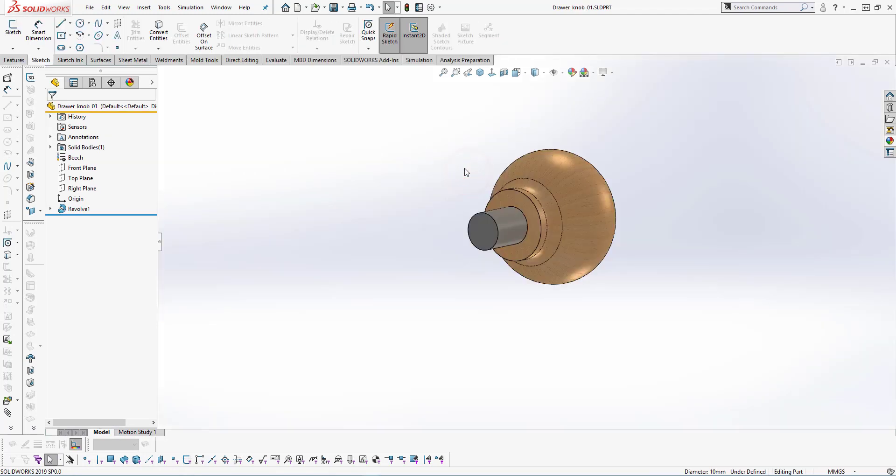
- Create a mate reference on the circular edge where the peg meets the knob's base, keeping the Default mate type and Any alignment
middle_drag(467, 172, 416, 142)
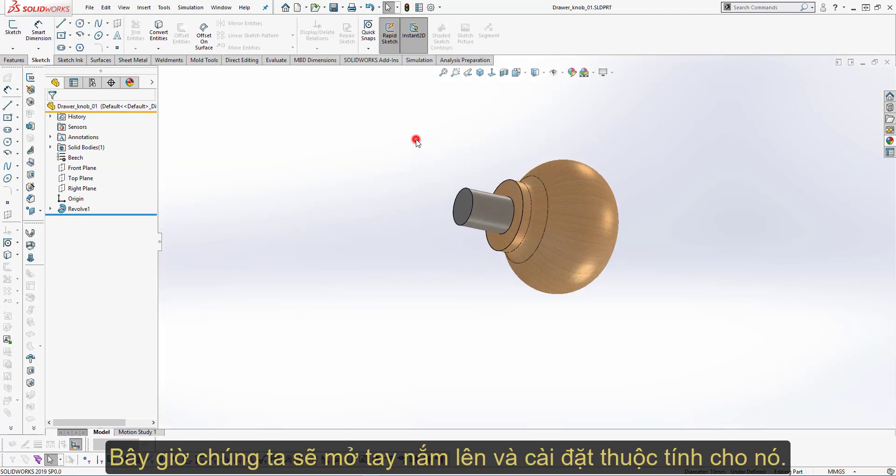
click(12, 60)
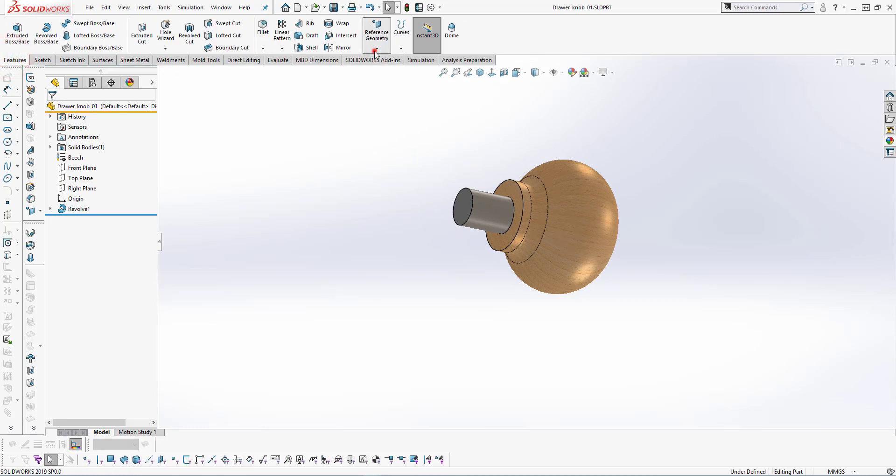
click(376, 48)
click(401, 104)
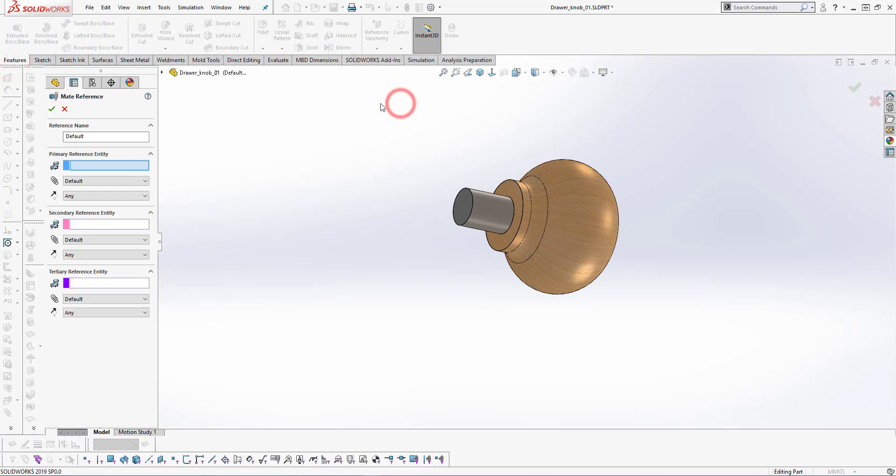
click(513, 202)
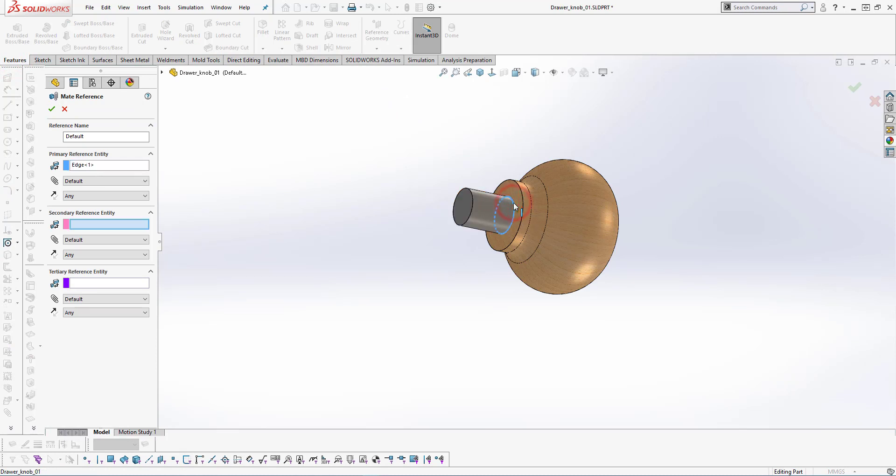
click(125, 181)
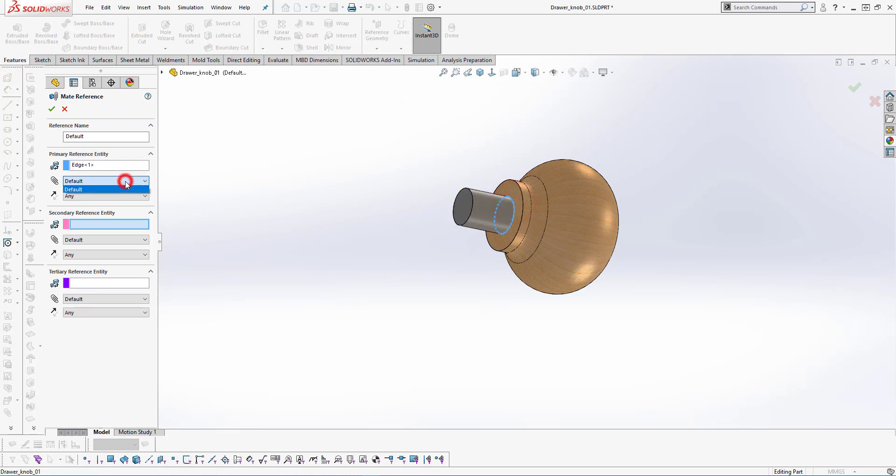
click(107, 196)
click(107, 196)
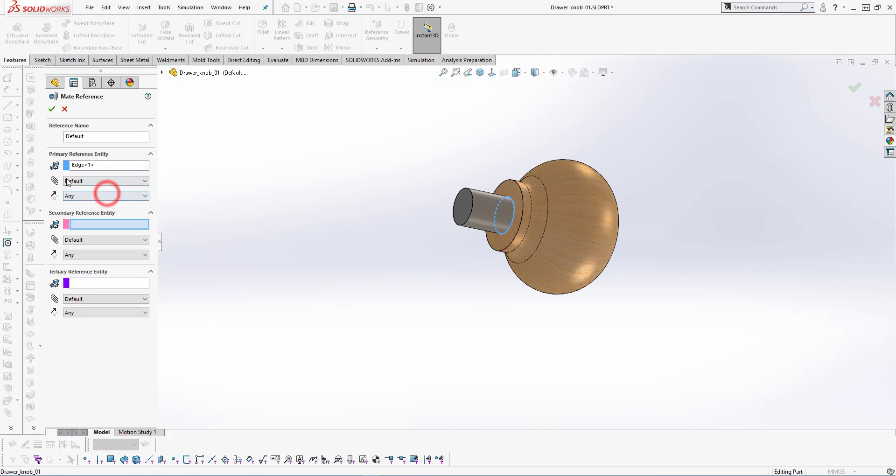
click(51, 109)
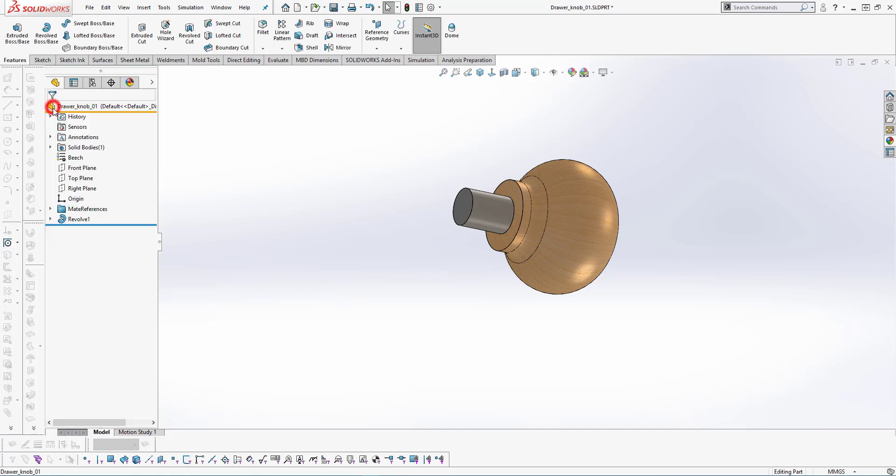
- Save the Drawer_knob_01 part and close it to return to the dummy01 assembly
click(274, 156)
key(ctrl+s)
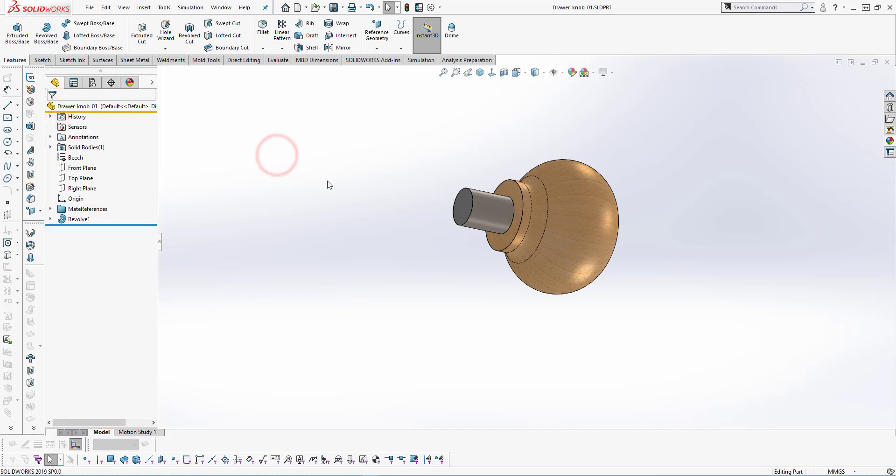
click(887, 63)
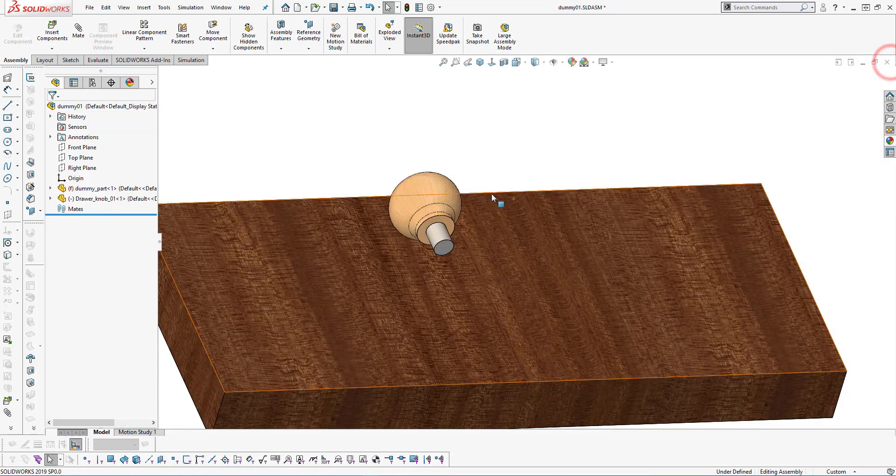
- Place a second copy of the first knob on the board's large face and accept the coincident mate
ctrl+drag(438, 199, 581, 244)
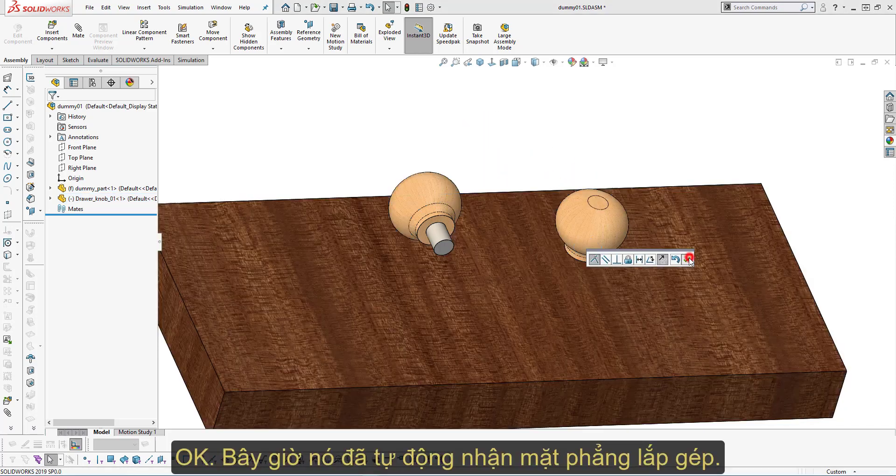
click(689, 259)
middle_drag(573, 260, 533, 246)
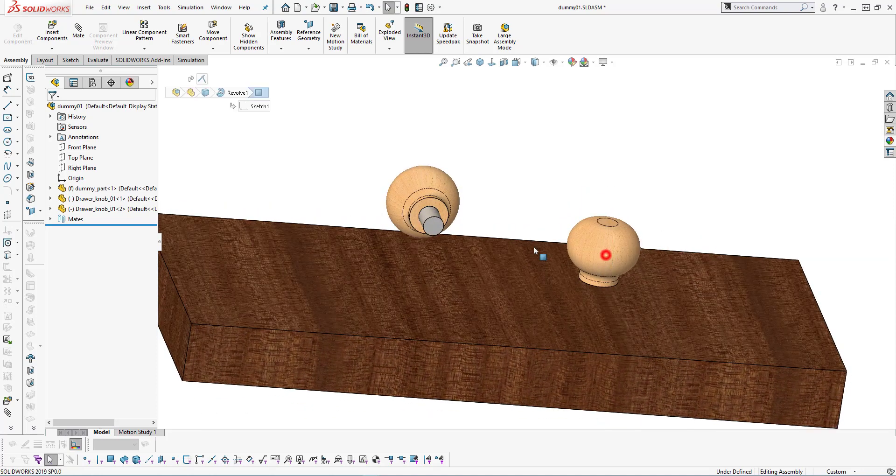
- Slide the mated knob along the board's face and move the unmated knob away from the board
drag(646, 281, 558, 276)
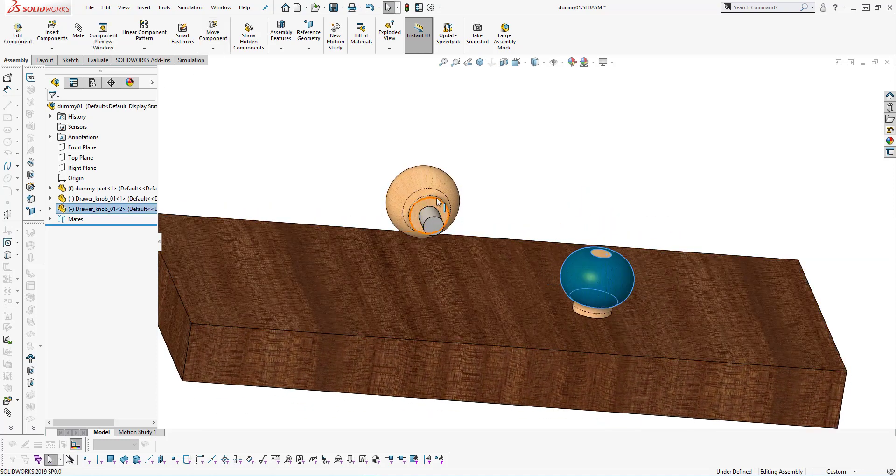
drag(450, 224, 427, 174)
click(501, 145)
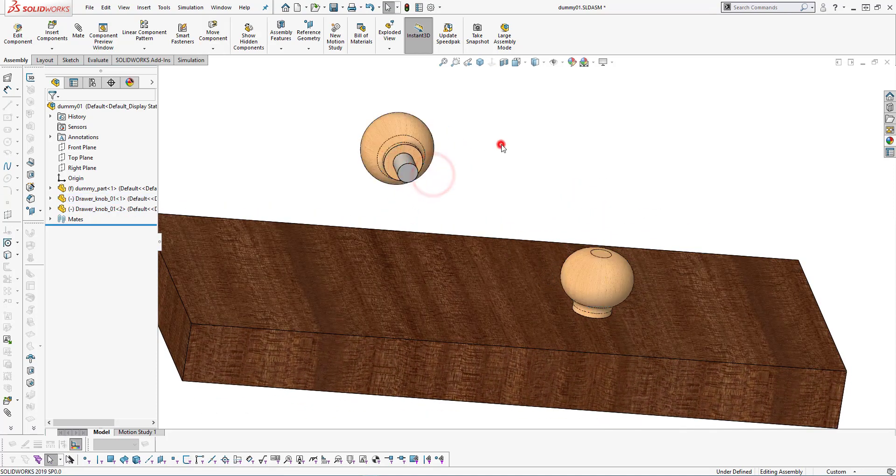
- Insert the Drawer_knob_02 part from the Make video folder and place it loosely near the board's free end
scroll(522, 221, up, 4)
mouse_move(523, 220)
middle_down()
mouse_move(486, 292)
mouse_move(514, 260)
mouse_move(486, 274)
middle_up()
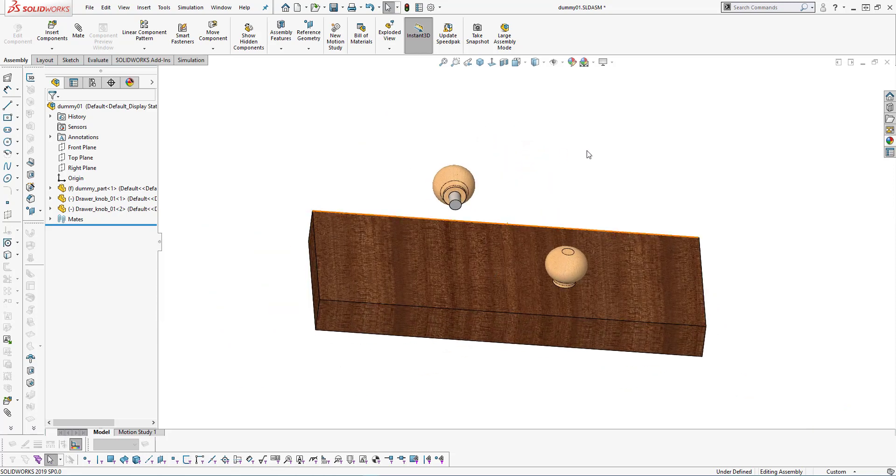
right_drag(589, 155, 374, 137)
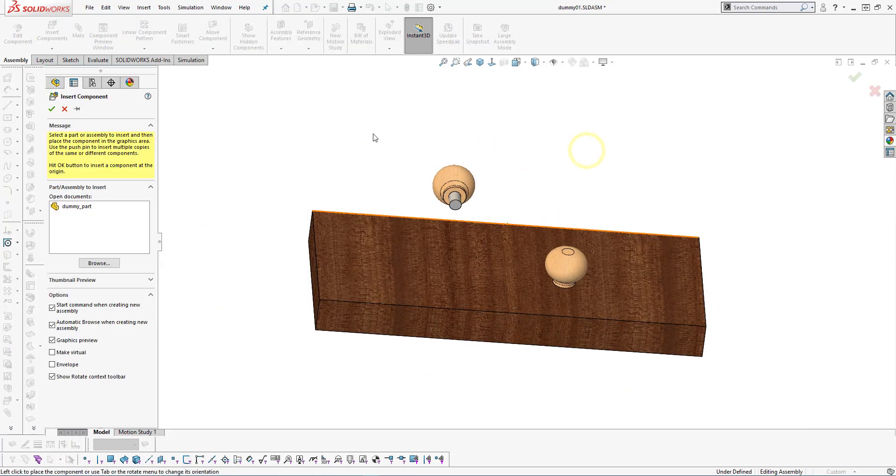
click(92, 262)
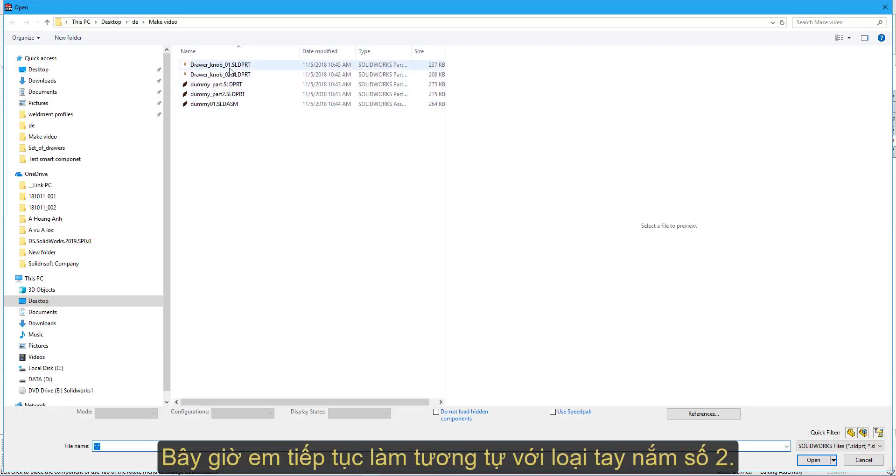
click(229, 68)
click(222, 75)
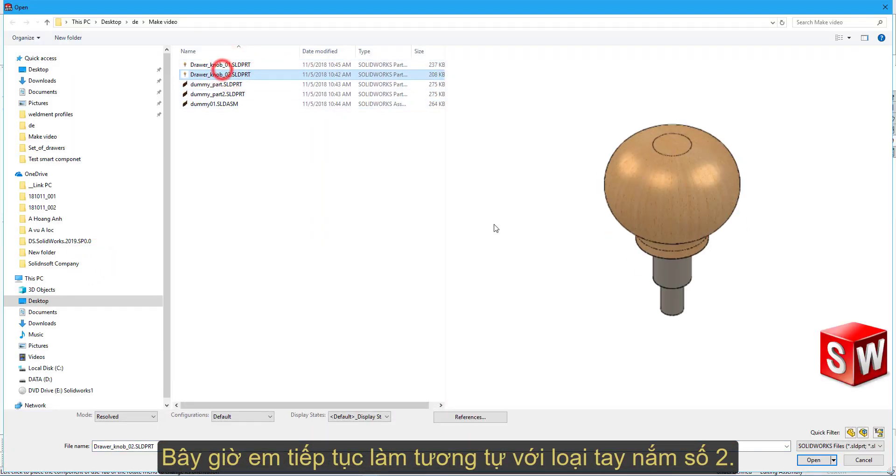
click(812, 460)
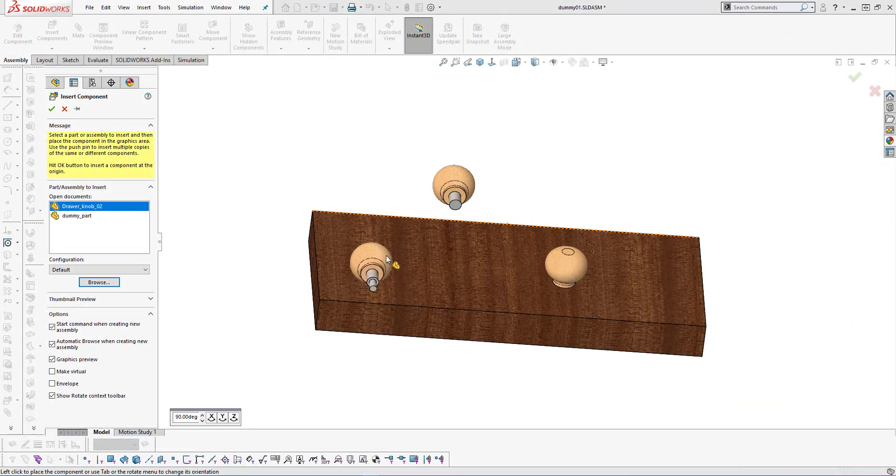
click(378, 247)
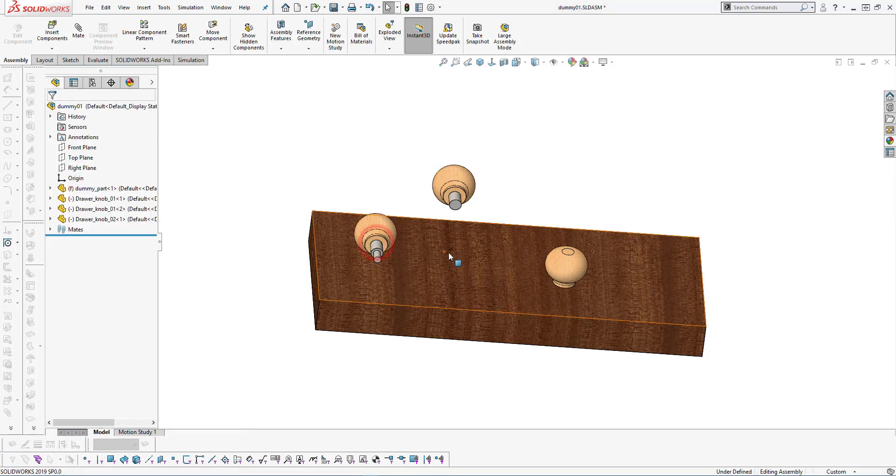
- Open the placed Drawer_knob_02 component as a part in its own window
middle_drag(456, 260, 405, 289)
scroll(405, 280, down, 4)
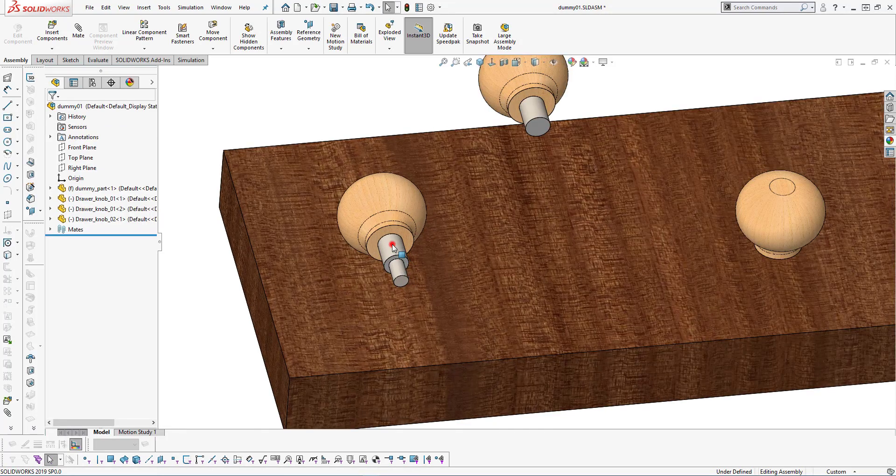
click(392, 244)
click(420, 189)
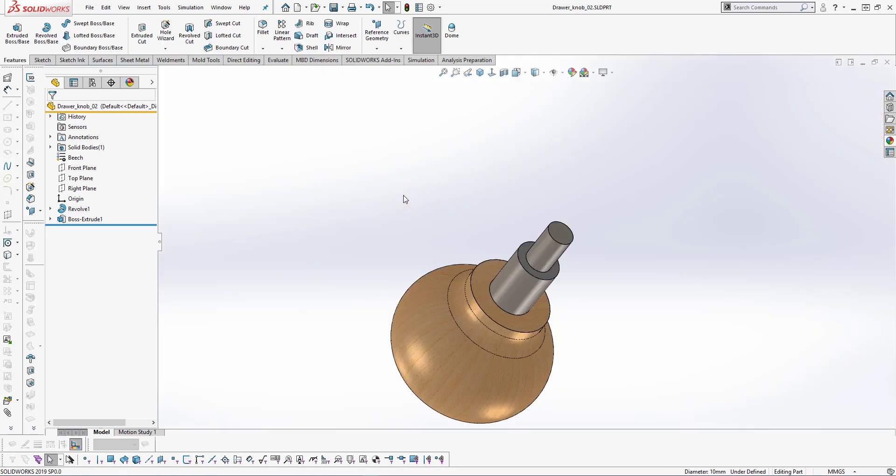
- Create a mate reference on the circular edge where the second knob's thin pin meets the thicker shaft, keeping the default settings
click(377, 48)
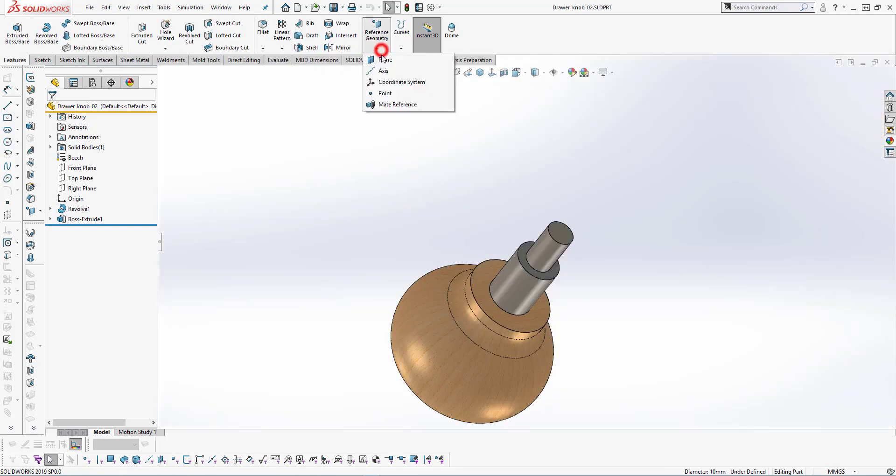
click(391, 103)
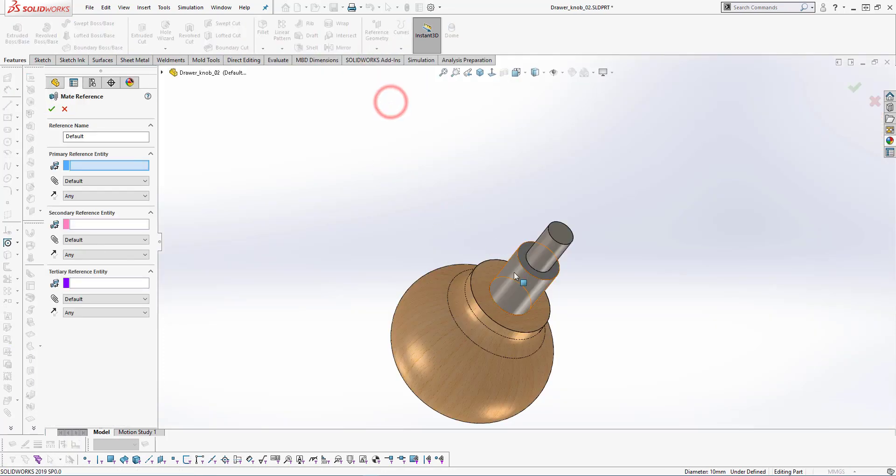
click(534, 269)
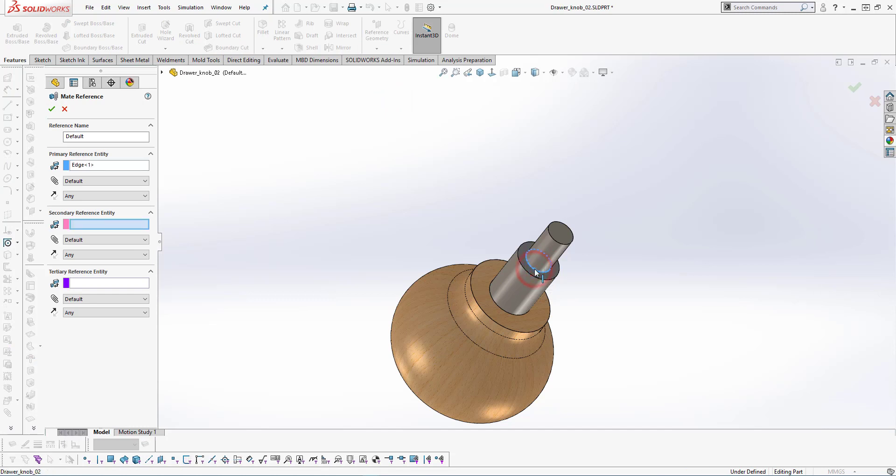
right_click(535, 269)
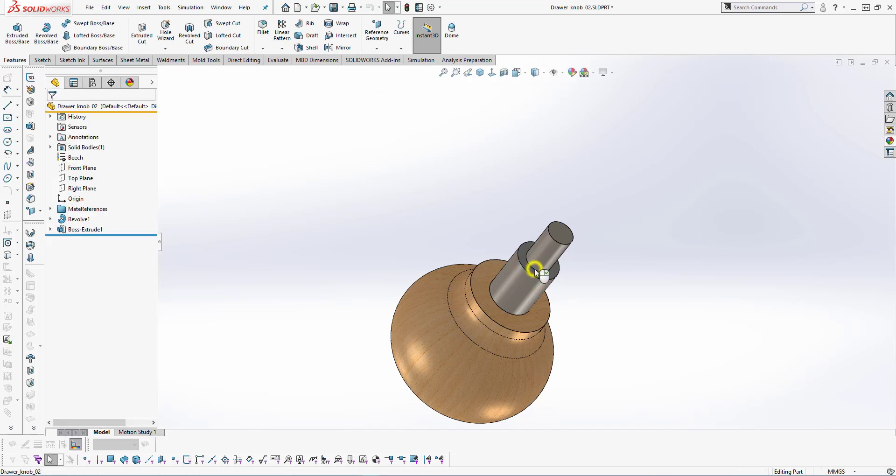
middle_drag(462, 175, 472, 196)
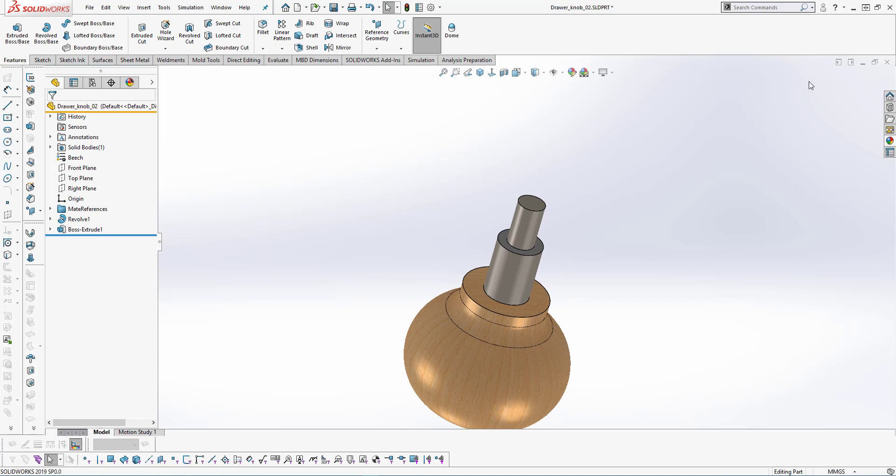
- Save the changes to the Drawer_knob_02 part and close it to return to the dummy01 assembly
click(888, 63)
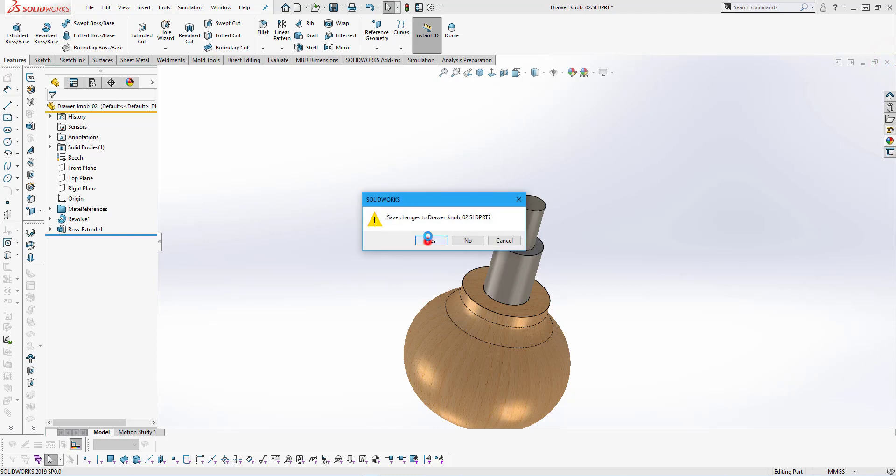
click(428, 238)
scroll(495, 228, up, 3)
scroll(500, 242, down, 3)
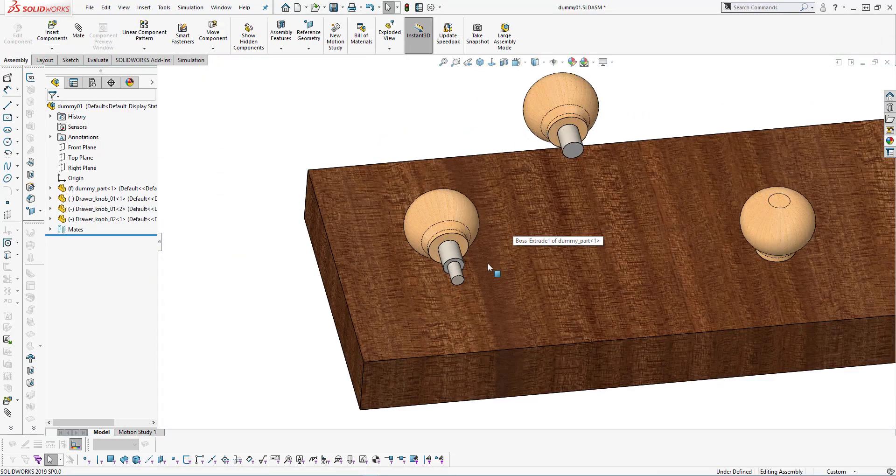
- Drop a copy of the Drawer_knob_02 component onto the board's top face, between the loose knobs and the mated one
ctrl+drag(446, 224, 621, 220)
click(727, 206)
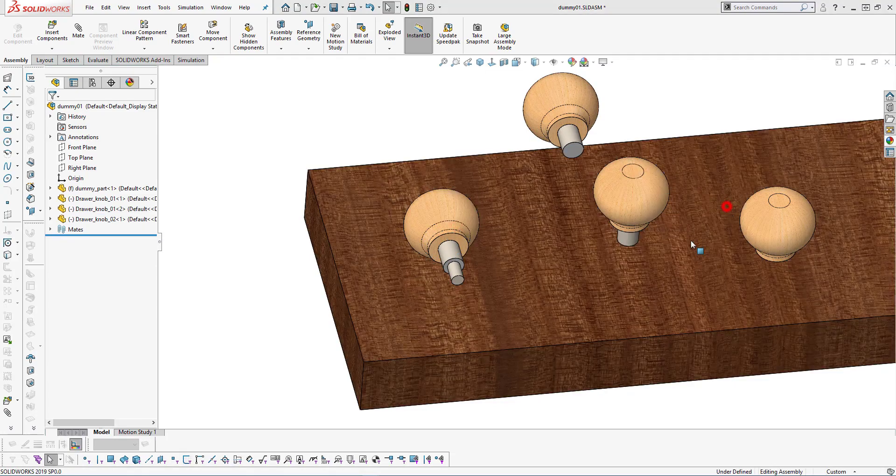
middle_drag(691, 240, 548, 154)
click(548, 151)
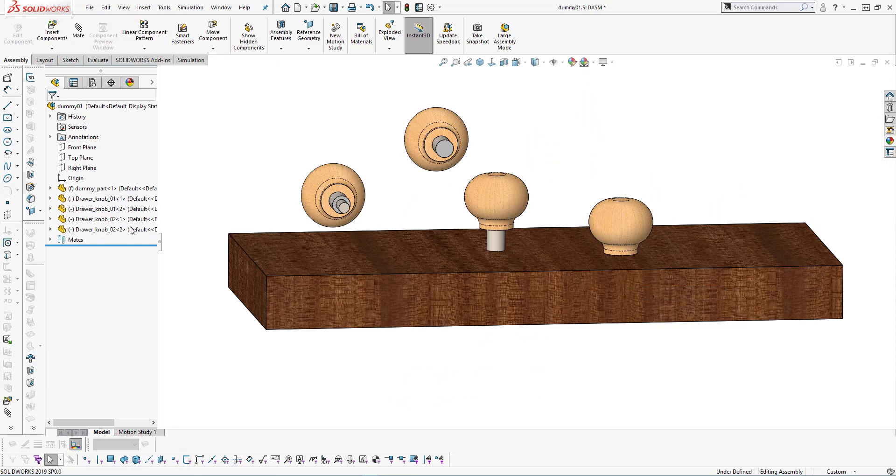
- Delete all four drawer knob components from the assembly, leaving only the dummy board
click(117, 199)
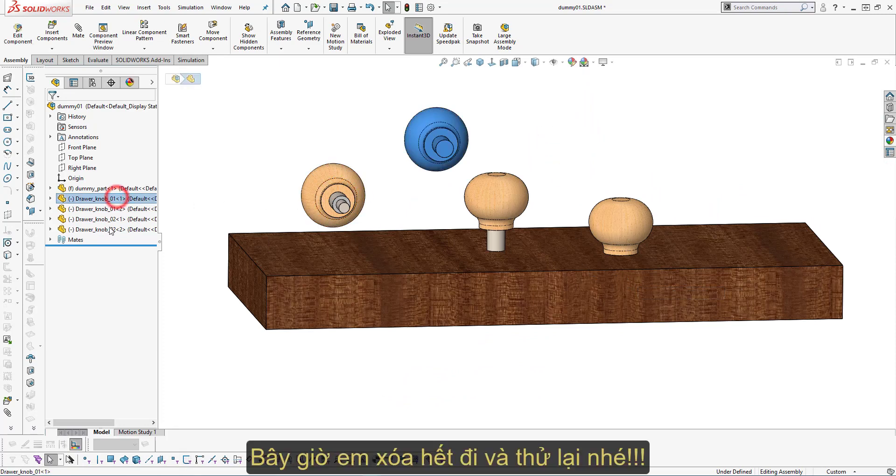
shift+click(110, 229)
key(Delete)
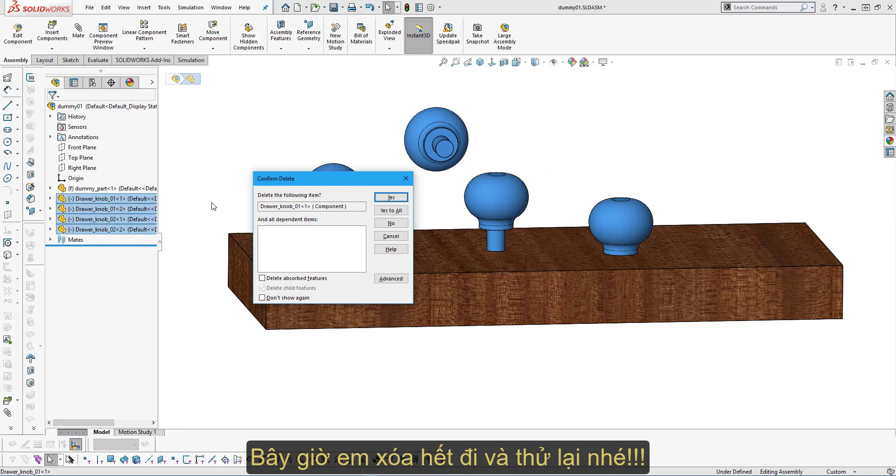
click(395, 209)
- Load the Drawer_knob_01 and Drawer_knob_02 parts together from the Make video folder for insertion into the assembly
middle_drag(322, 94, 436, 246)
scroll(387, 146, down, 5)
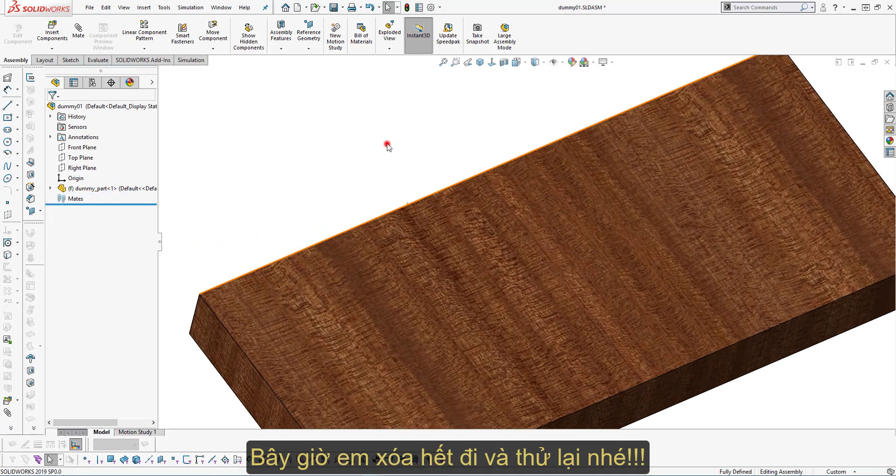
right_drag(412, 144, 372, 144)
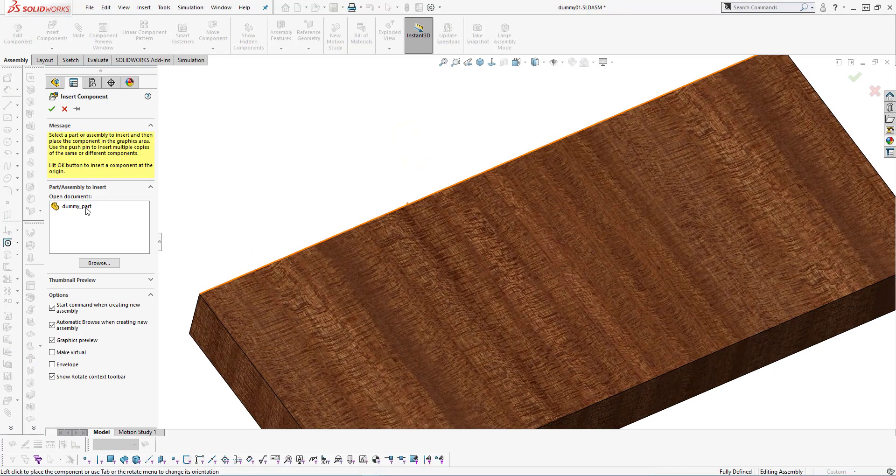
click(100, 263)
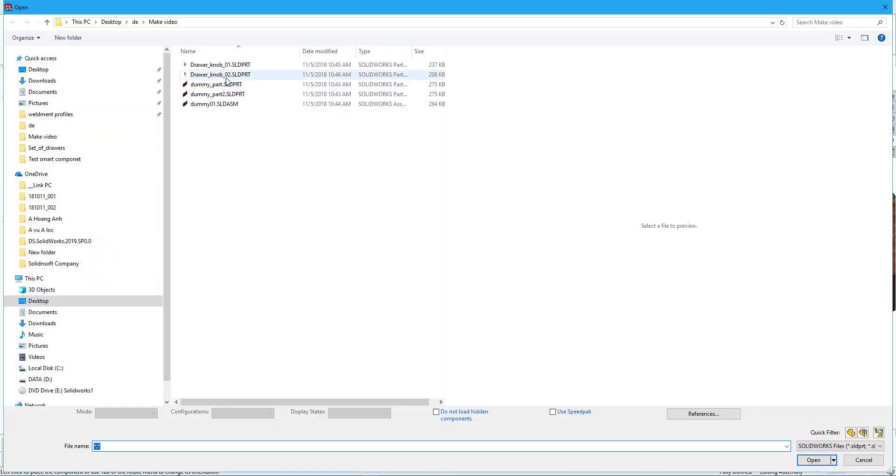
click(227, 76)
ctrl+click(224, 65)
click(814, 459)
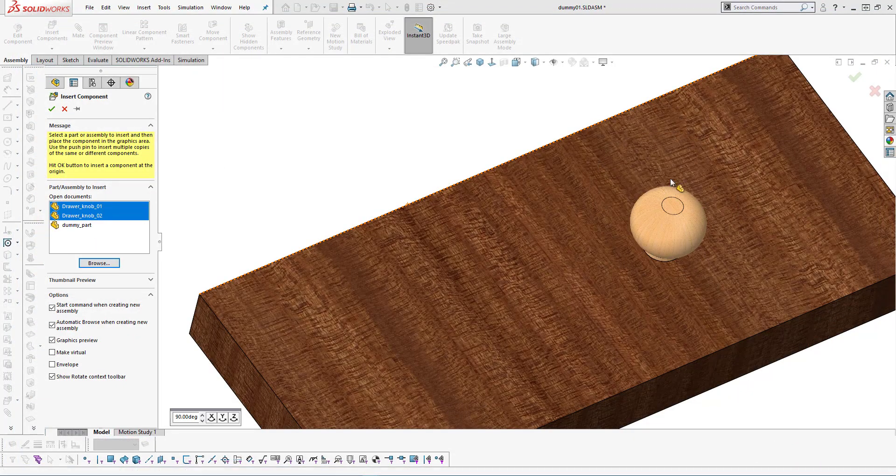
- Place Drawer_knob_01 mid-board on the top face with a coincident mate, and place Drawer_knob_02 toward the board's far end
middle_drag(670, 178, 660, 112)
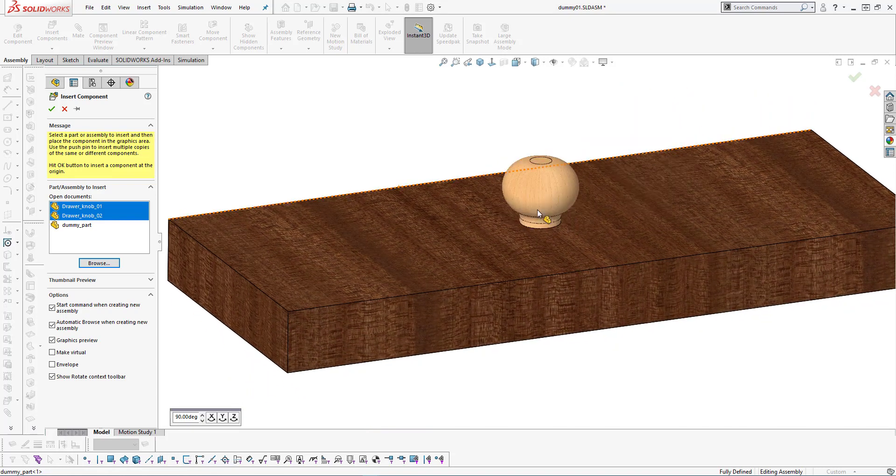
click(537, 209)
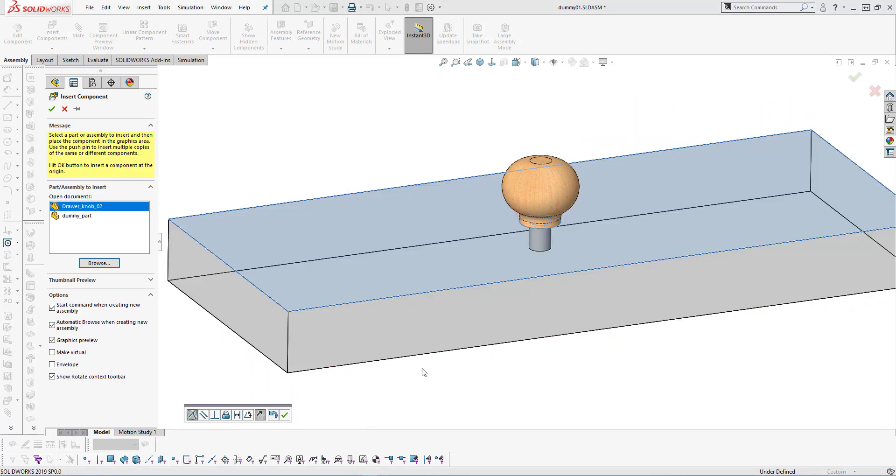
click(285, 415)
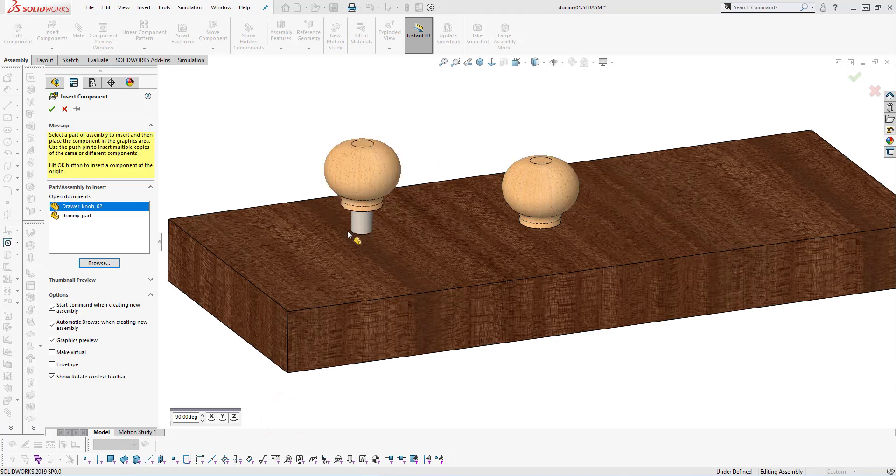
click(737, 201)
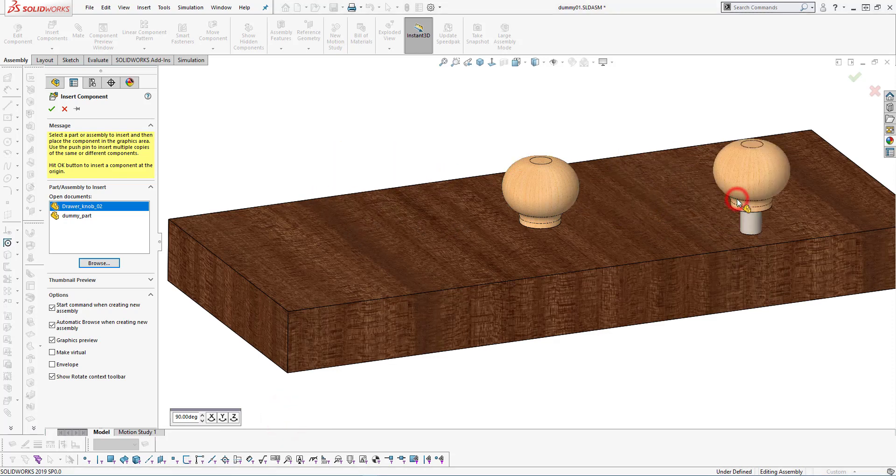
click(841, 185)
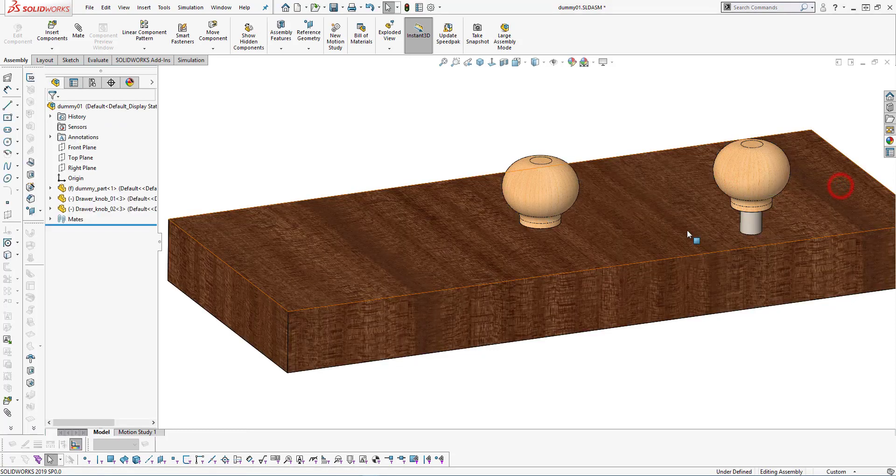
- Slide both inserted knobs to other places on the board's top face to test their mates
scroll(608, 242, up, 2)
middle_drag(608, 244, 652, 271)
scroll(652, 271, down, 6)
scroll(395, 195, up, 3)
middle_drag(395, 195, 382, 180)
drag(368, 168, 320, 202)
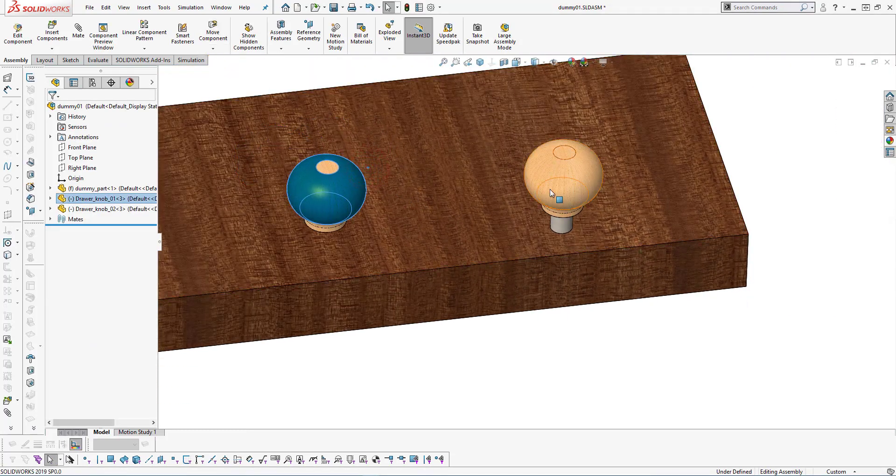
drag(556, 181, 449, 105)
drag(318, 186, 221, 126)
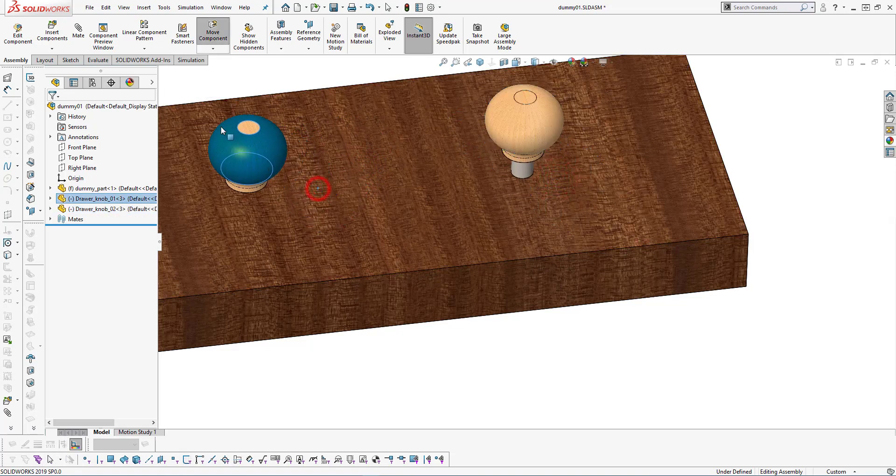
scroll(407, 194, up, 4)
middle_drag(400, 219, 436, 180)
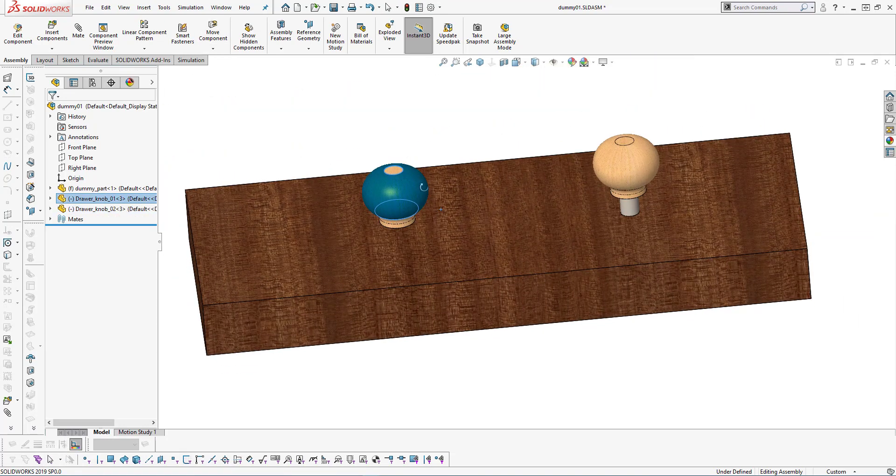
click(430, 129)
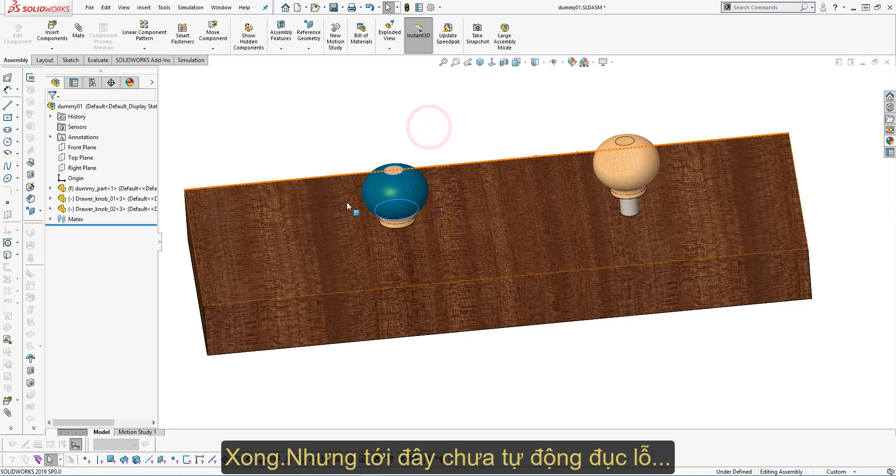
- Delete the Drawer_knob_02 component together with its mate from the assembly
click(125, 208)
click(440, 378)
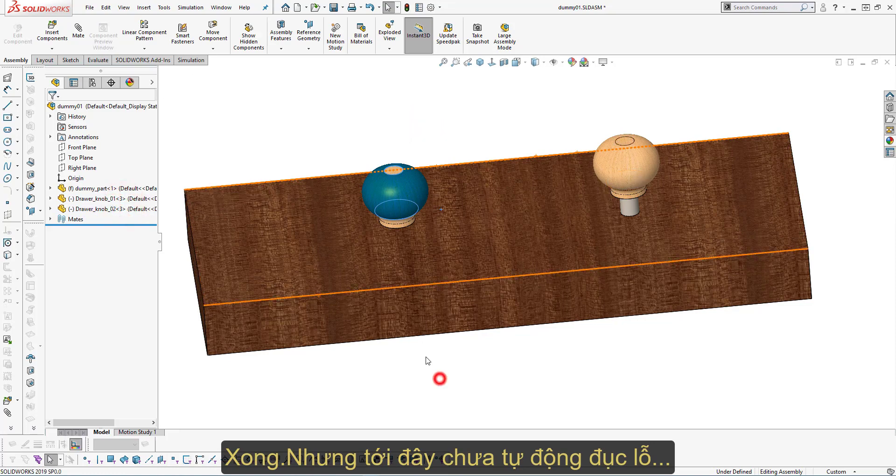
scroll(509, 229, up, 4)
scroll(511, 228, down, 5)
middle_drag(696, 242, 734, 253)
click(850, 165)
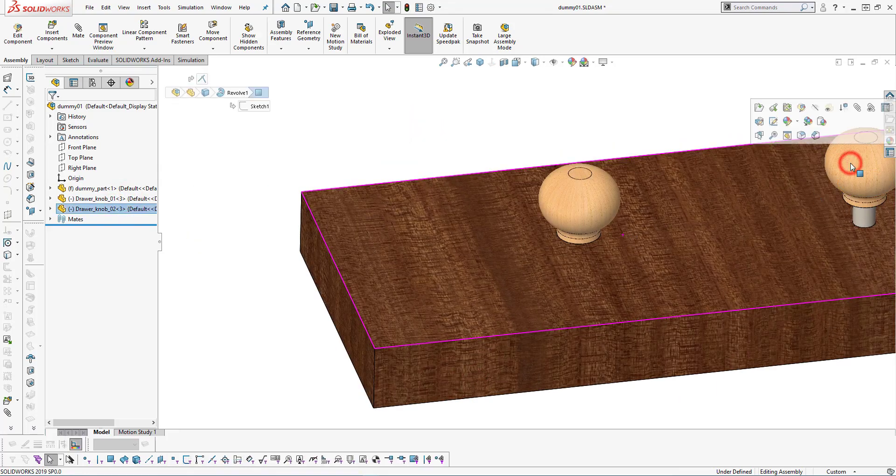
key(Delete)
click(387, 197)
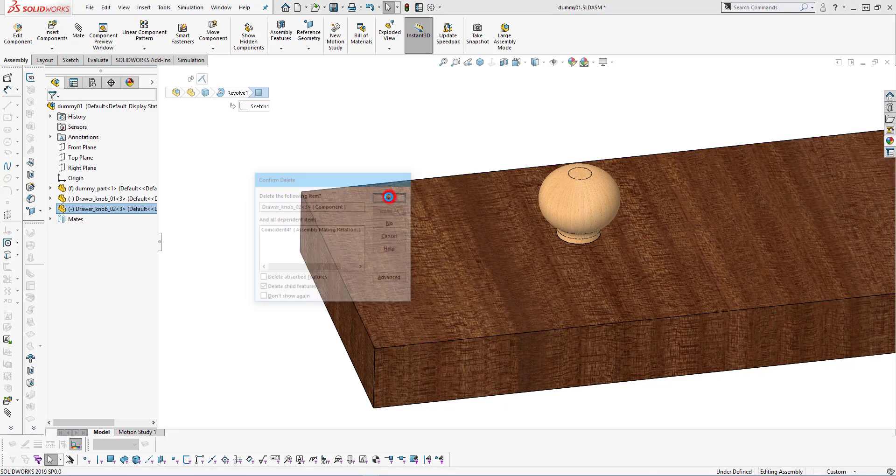
- Slide Drawer_knob_01 along the board's top face to about the middle of the board
scroll(572, 239, up, 3)
middle_drag(572, 239, 610, 228)
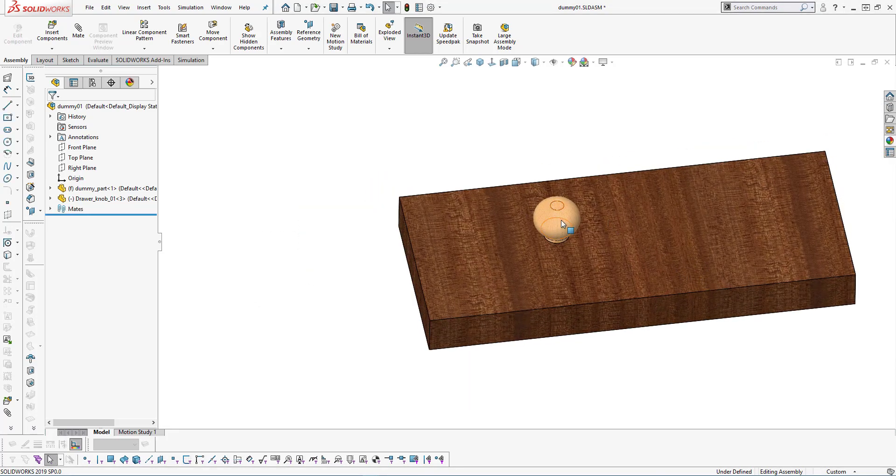
drag(561, 220, 660, 222)
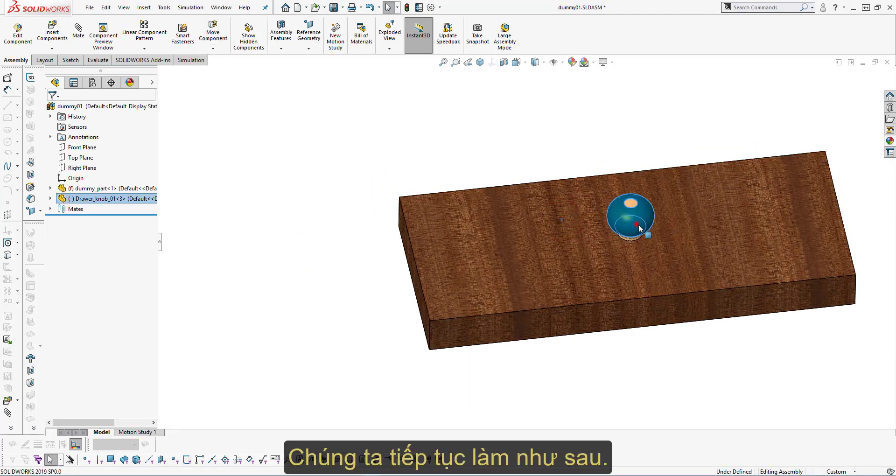
key(Escape)
scroll(684, 252, up, 3)
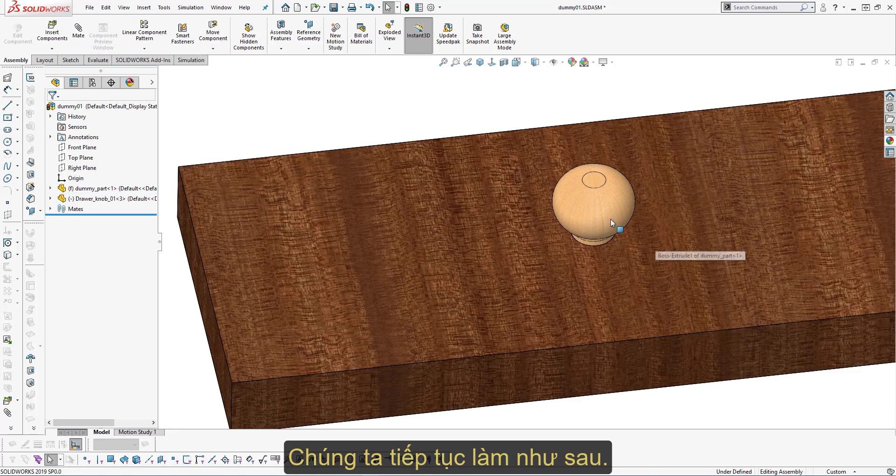
drag(599, 211, 597, 215)
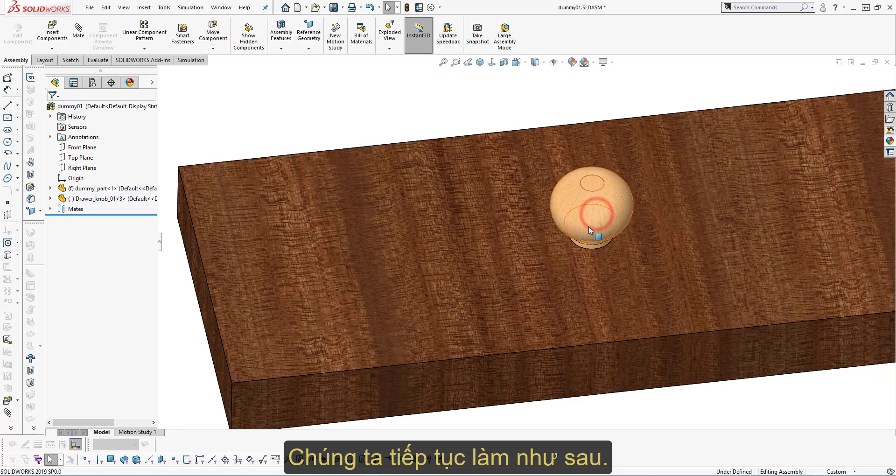
- Edit dummy_part within the assembly and start a sketch on its top face, viewed face-on
click(584, 267)
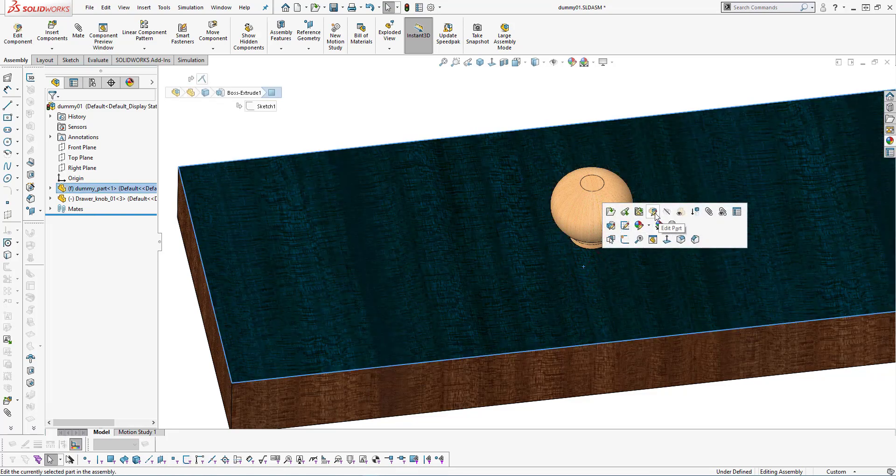
click(655, 215)
scroll(601, 240, up, 5)
mouse_move(577, 285)
middle_down()
mouse_move(570, 223)
mouse_move(566, 256)
middle_up()
click(566, 254)
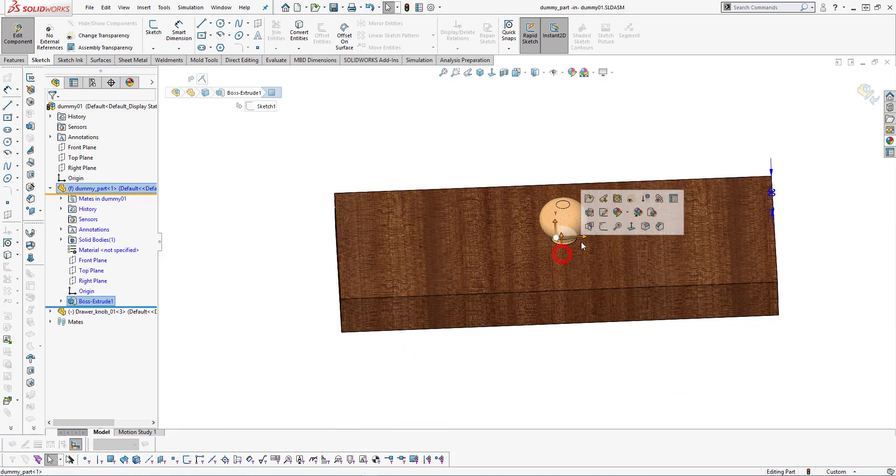
click(604, 227)
click(492, 73)
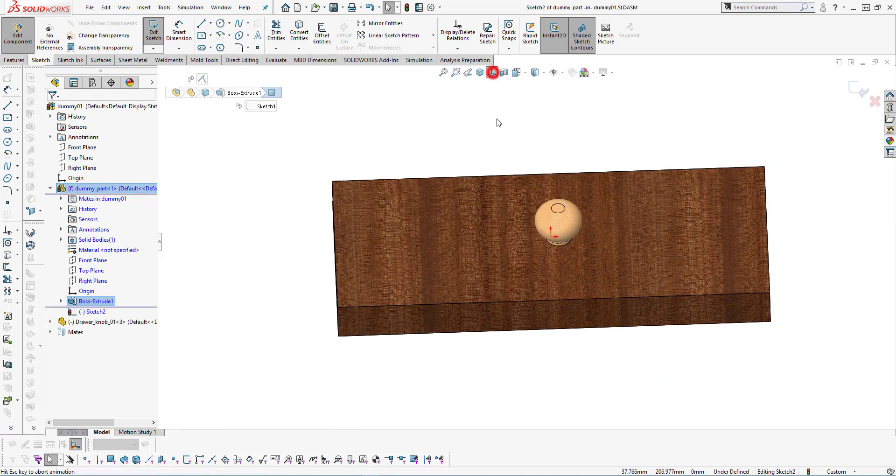
click(530, 128)
- Draw a circle centred on the knob's axis and set its diameter to 10 mm
right_drag(516, 128, 538, 128)
scroll(546, 243, down, 8)
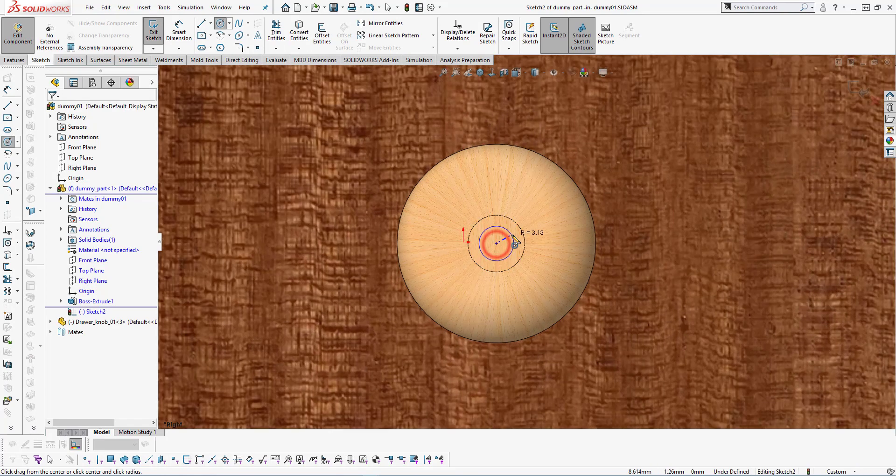
click(513, 234)
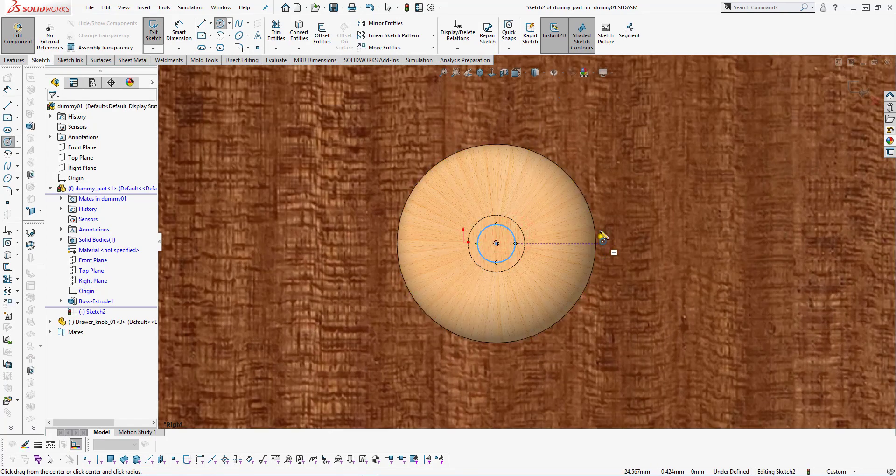
right_drag(601, 236, 597, 207)
click(511, 230)
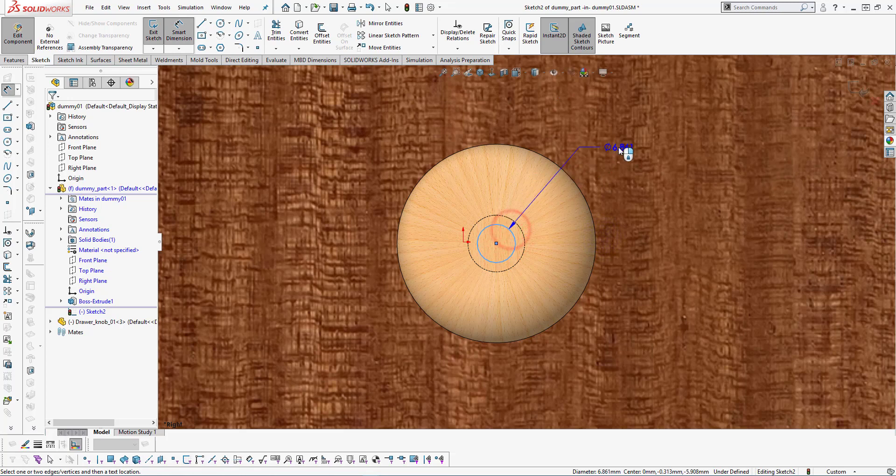
click(618, 148)
text(10)
key(Return)
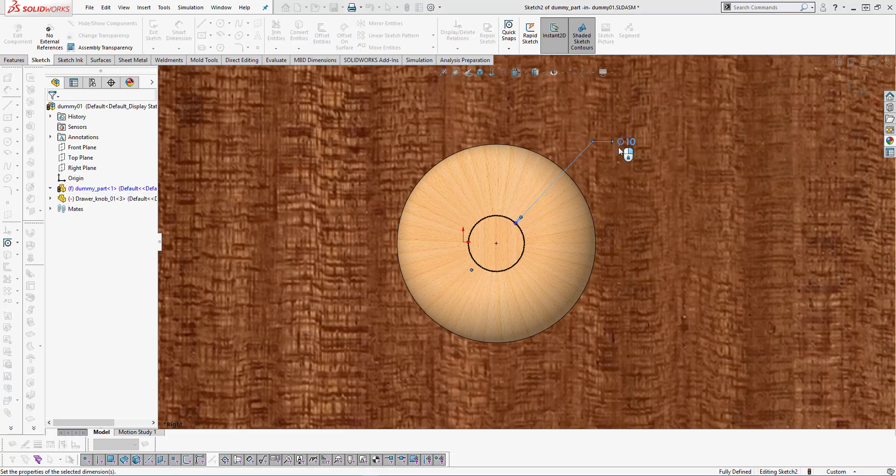
key(Escape)
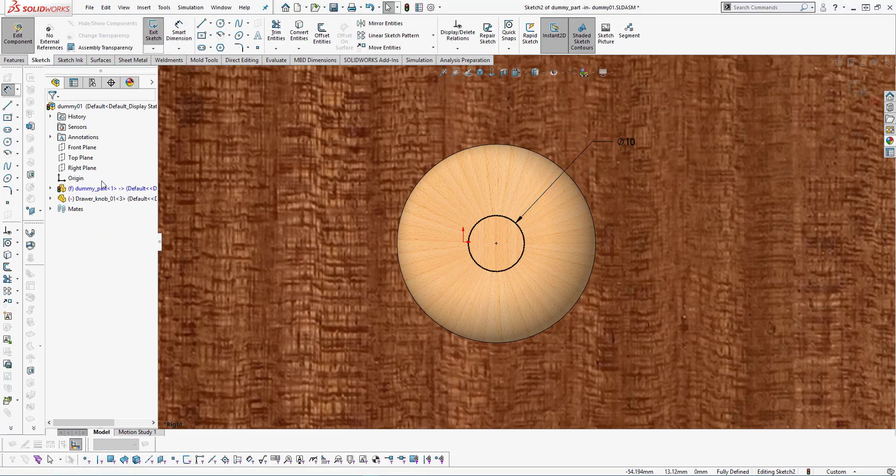
- Cut-extrude the circle sketch into dummy_part with a blind depth of 12.7 mm
click(15, 60)
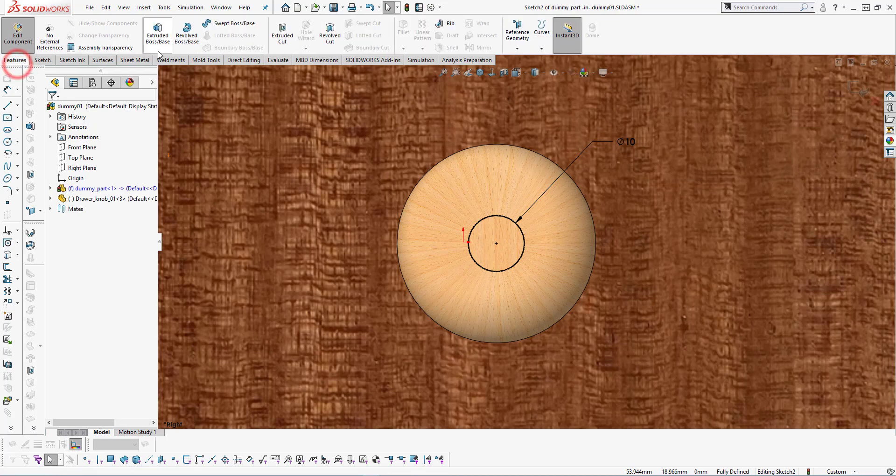
click(282, 35)
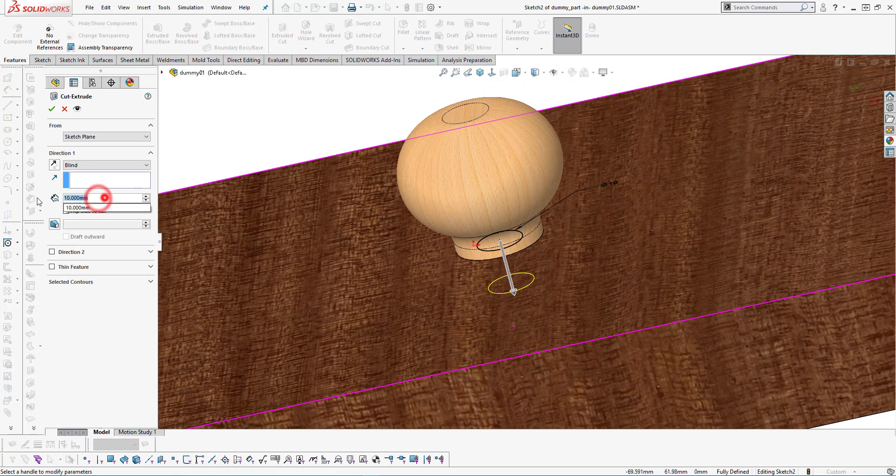
text(12.7)
key(Return)
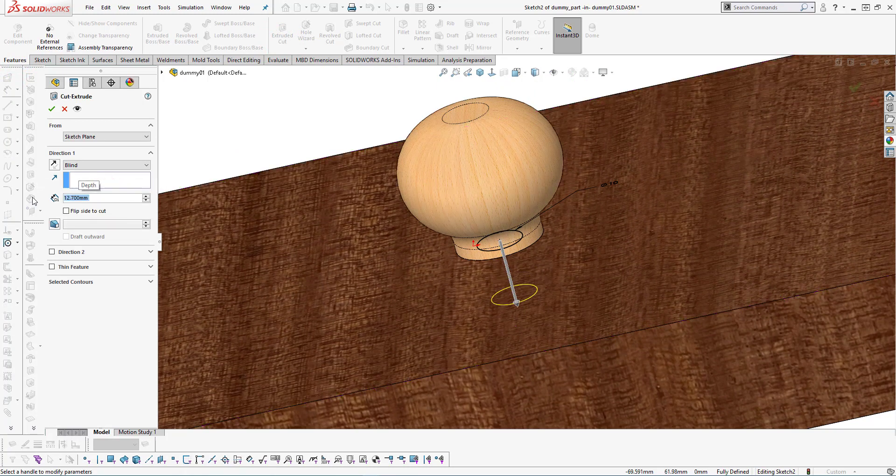
click(54, 109)
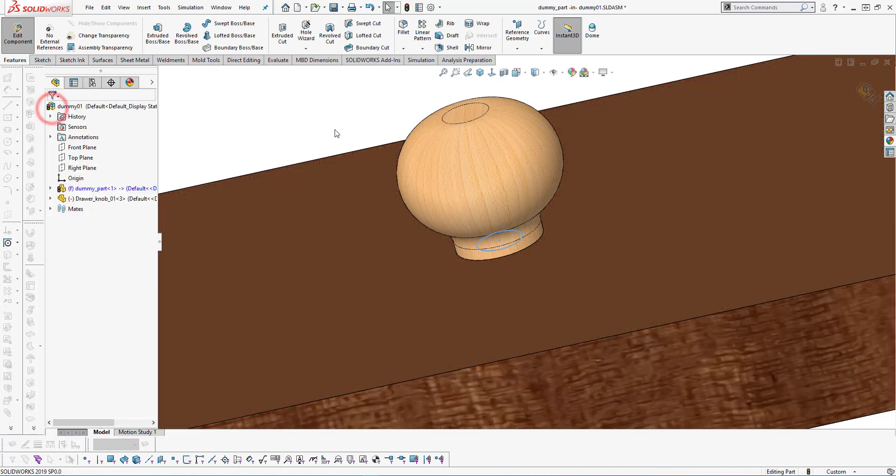
click(339, 115)
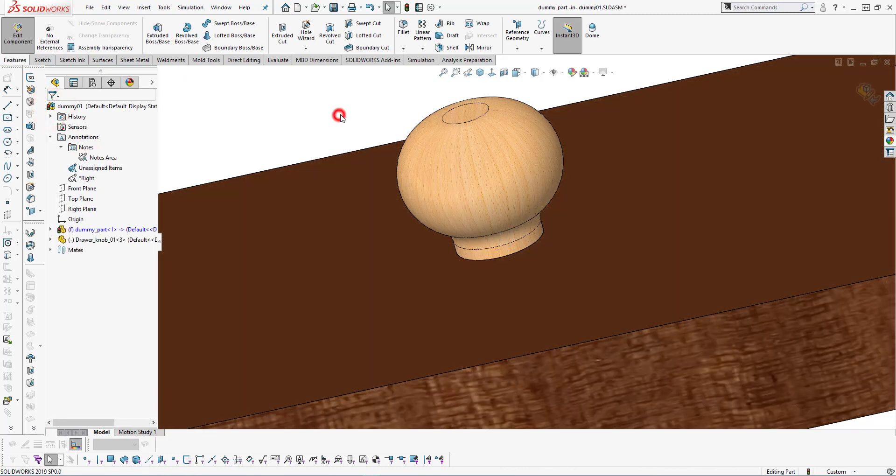
- Edit the cut's sketch, delete the relation tying the circle's centre to the knob, and exit the sketch
click(51, 229)
click(62, 352)
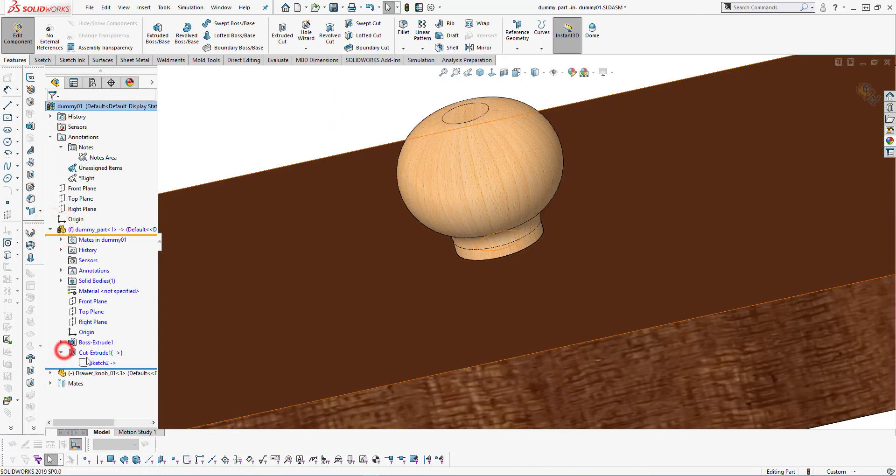
click(88, 363)
click(98, 336)
click(497, 73)
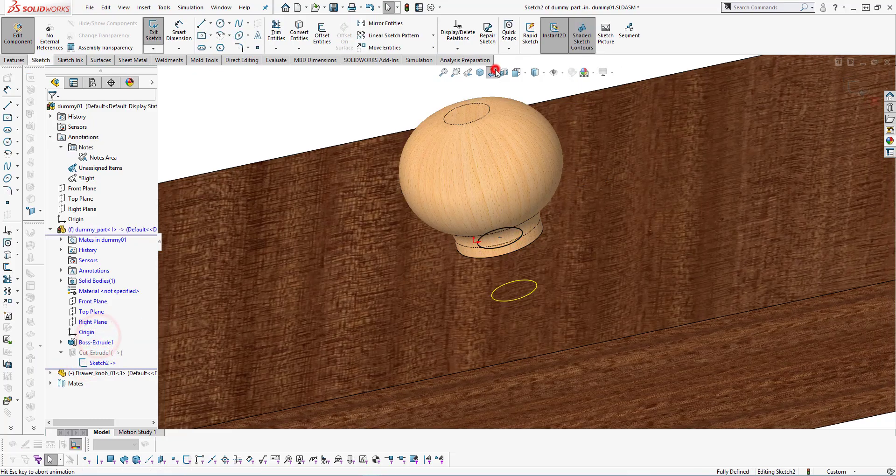
scroll(463, 204, down, 5)
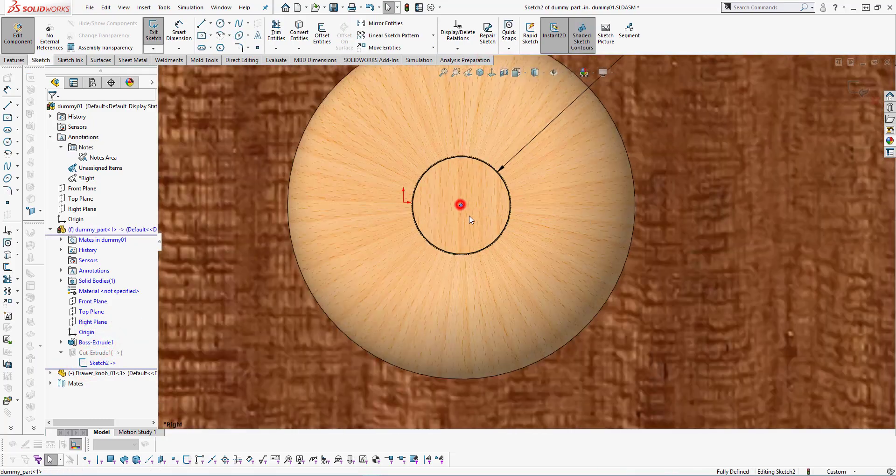
click(460, 205)
click(462, 211)
key(Delete)
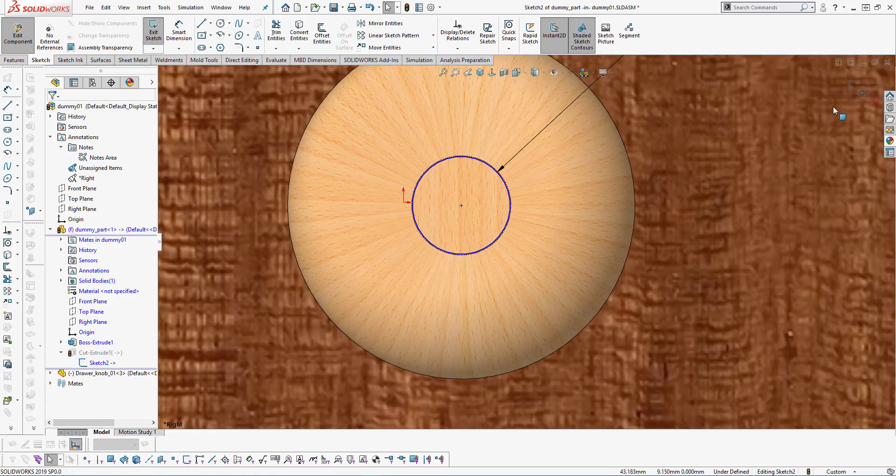
click(855, 87)
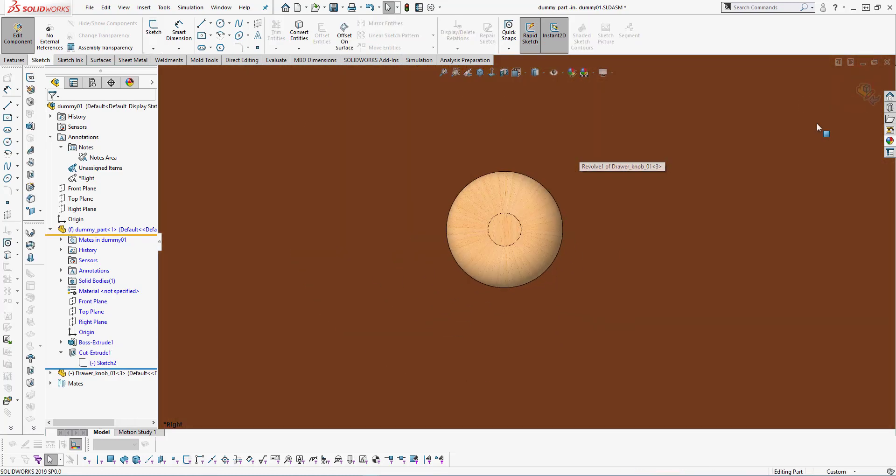
- Finish editing dummy_part, return to the dummy01 assembly and save it
click(866, 93)
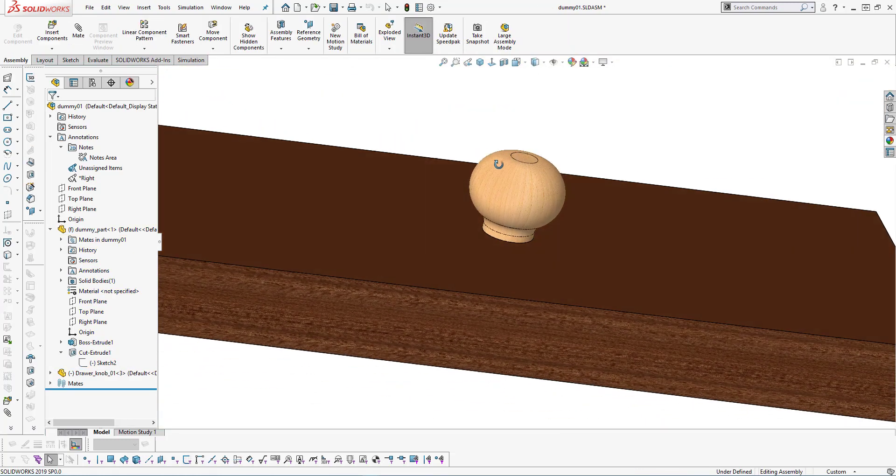
middle_drag(502, 191, 412, 240)
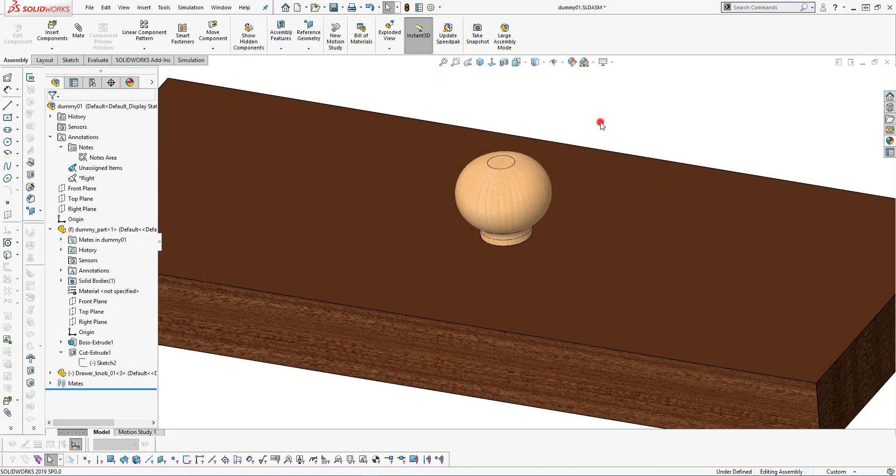
key(ctrl+s)
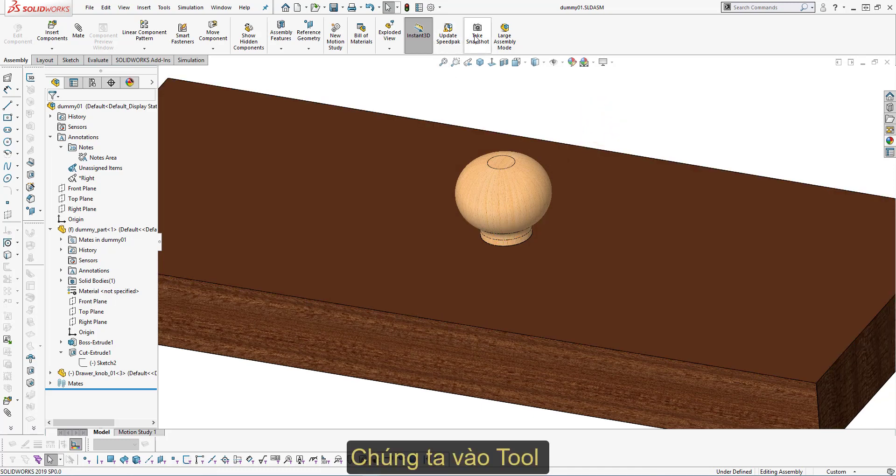
- Start Make Smart Component and choose Drawer_knob_01 as the smart component
click(164, 7)
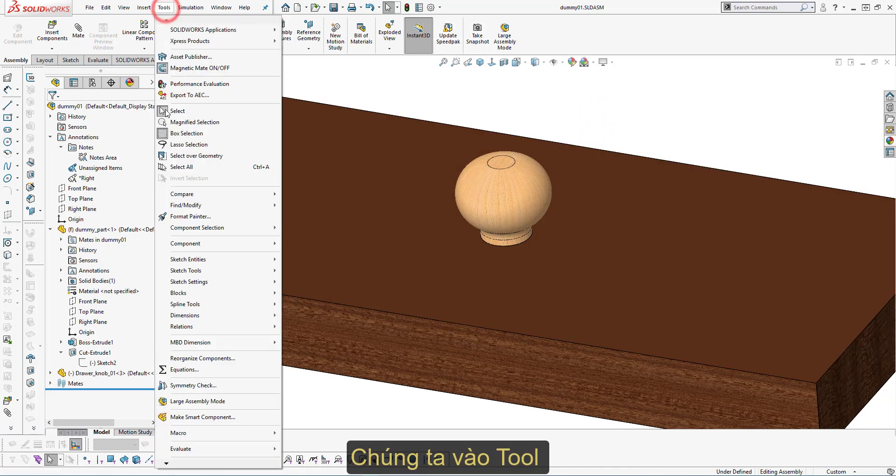
click(199, 418)
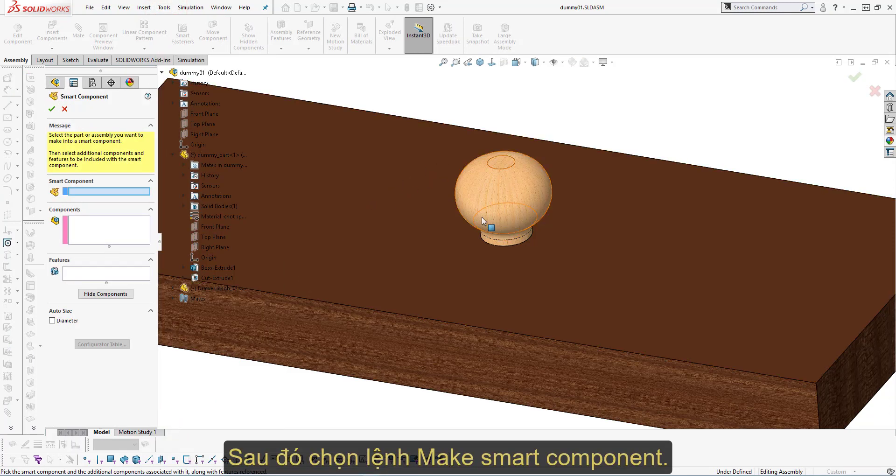
click(491, 198)
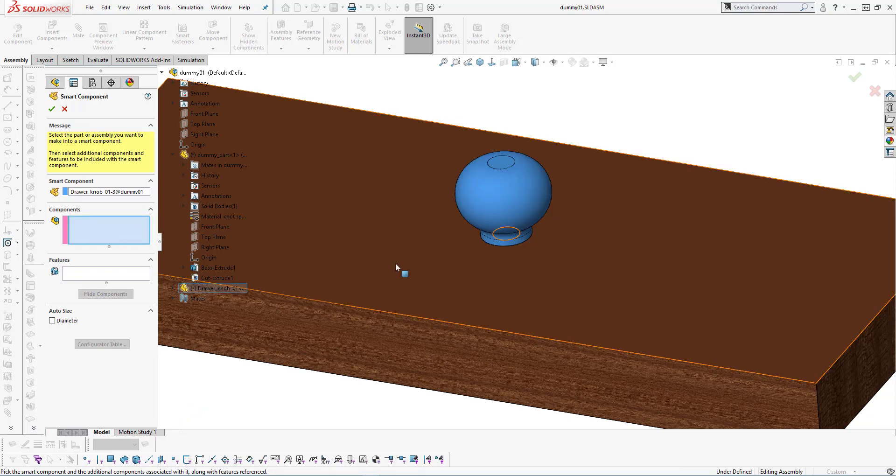
middle_drag(396, 263, 466, 289)
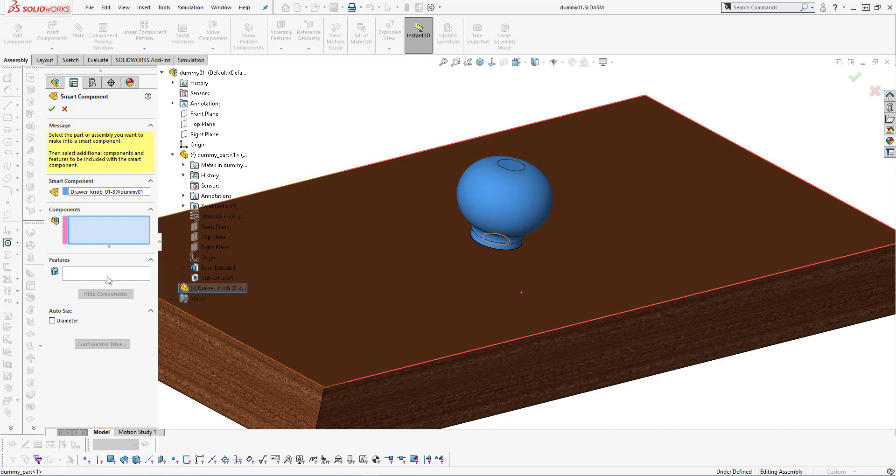
- Add the board's Cut-Extrude1 hole as the smart component's feature and accept the definition
click(109, 280)
scroll(526, 260, down, 10)
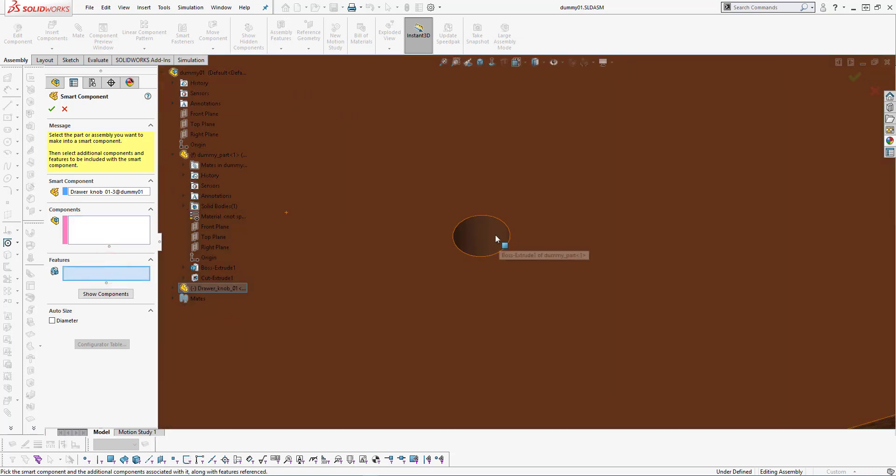
click(495, 238)
scroll(444, 252, up, 5)
middle_drag(497, 244, 469, 280)
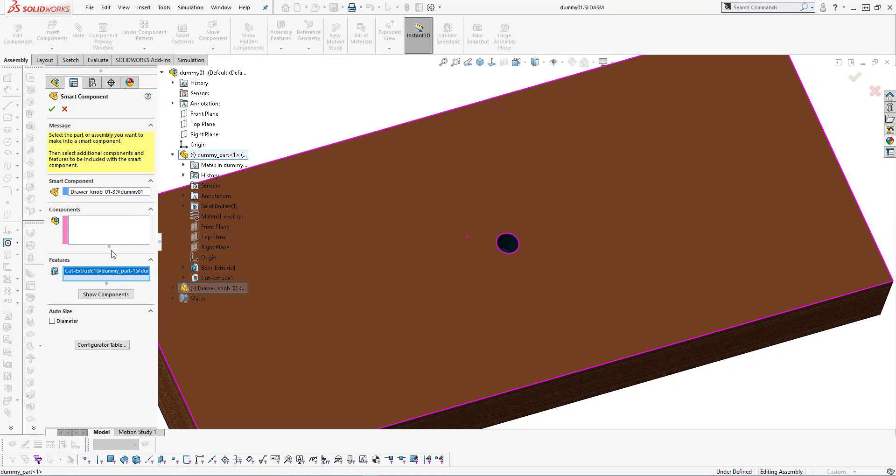
click(54, 109)
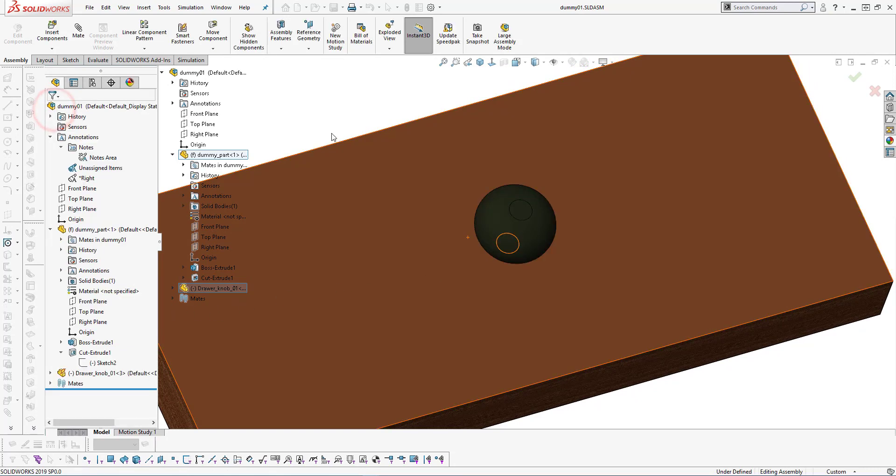
- Place a second copy of Drawer_knob_01 near the short end of the board with a coincident mate to its top face
scroll(420, 149, up, 5)
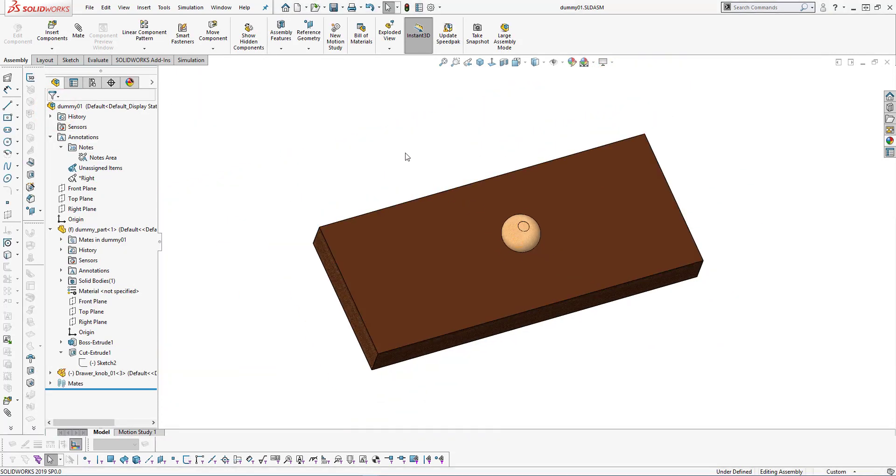
middle_drag(406, 156, 410, 126)
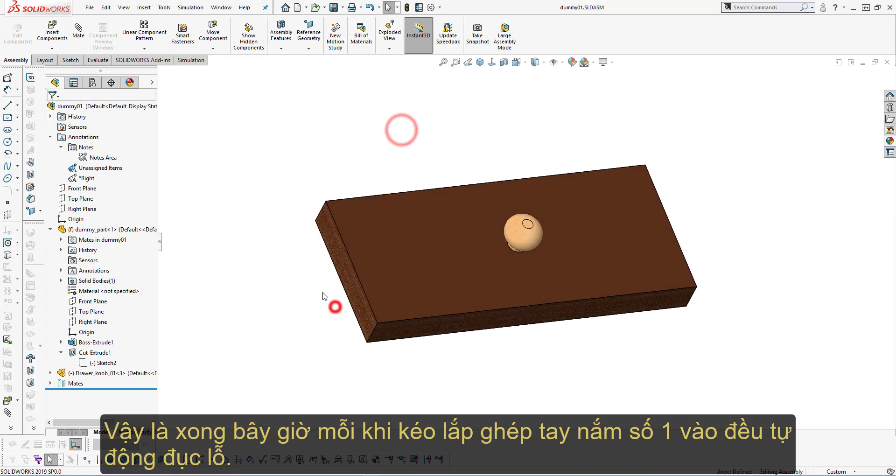
middle_drag(334, 308, 469, 186)
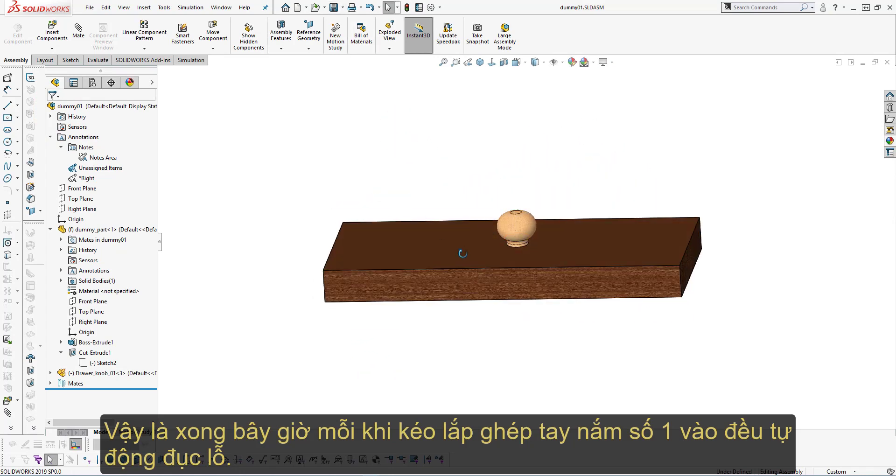
middle_drag(460, 254, 526, 240)
drag(525, 240, 541, 232)
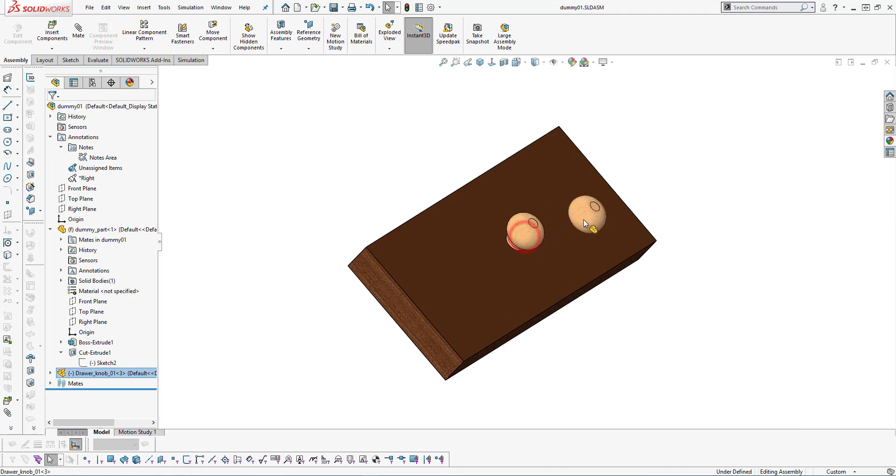
alt+drag(593, 217, 593, 217)
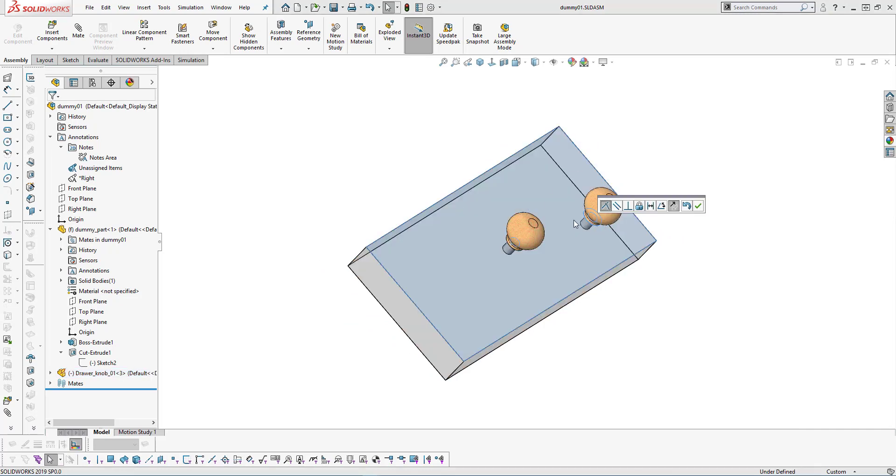
click(700, 208)
- Insert the Cut-Extrude1 smart feature for the second knob, using the board's top face as the reference
scroll(696, 204, down, 5)
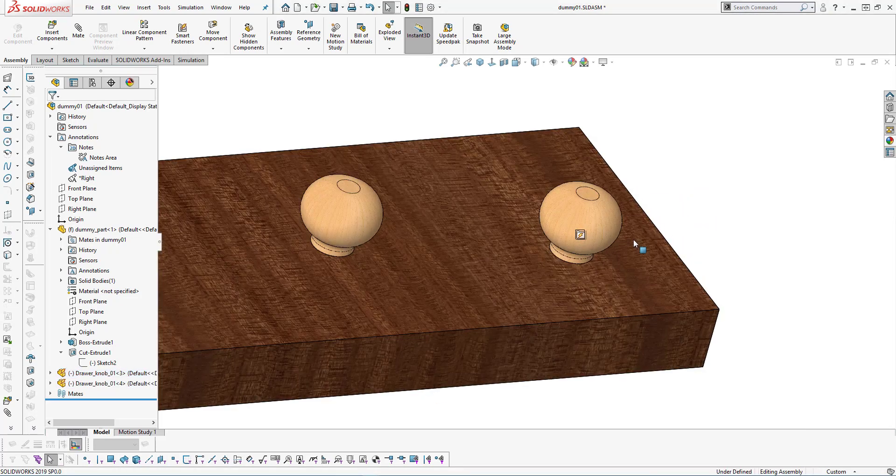
click(580, 235)
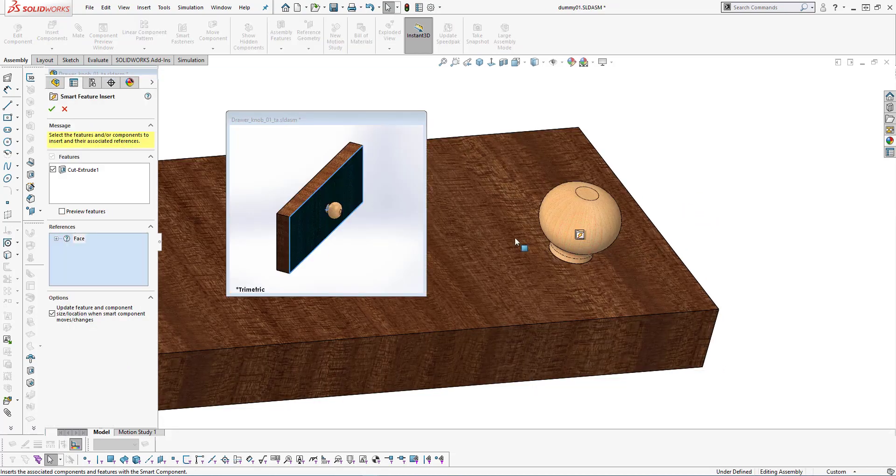
click(507, 268)
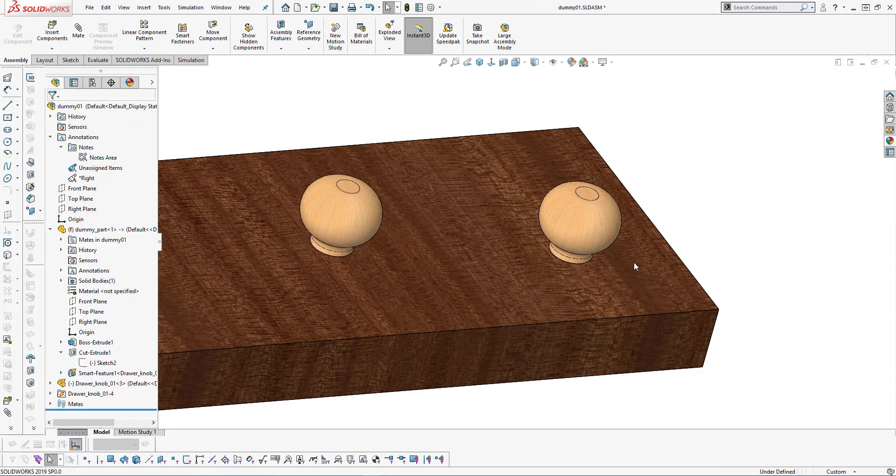
- Slide the second knob toward the board's long back edge and inspect its hole in the board
drag(582, 230, 518, 196)
middle_drag(518, 196, 608, 252)
key(Escape)
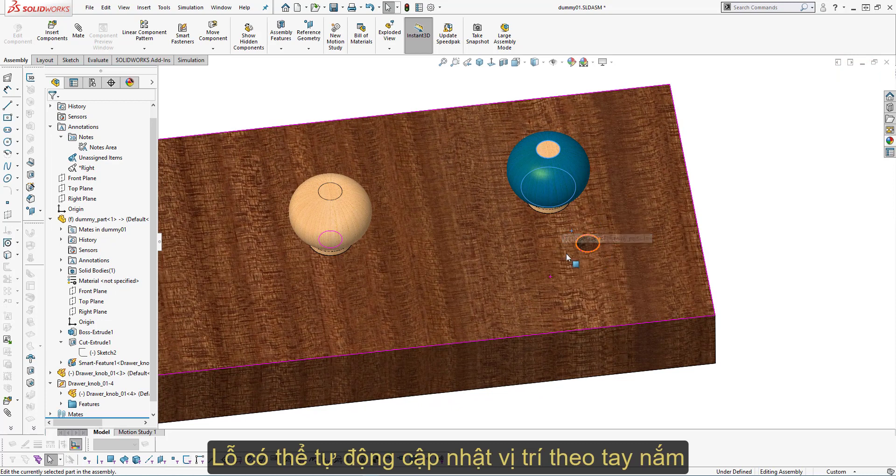
click(591, 244)
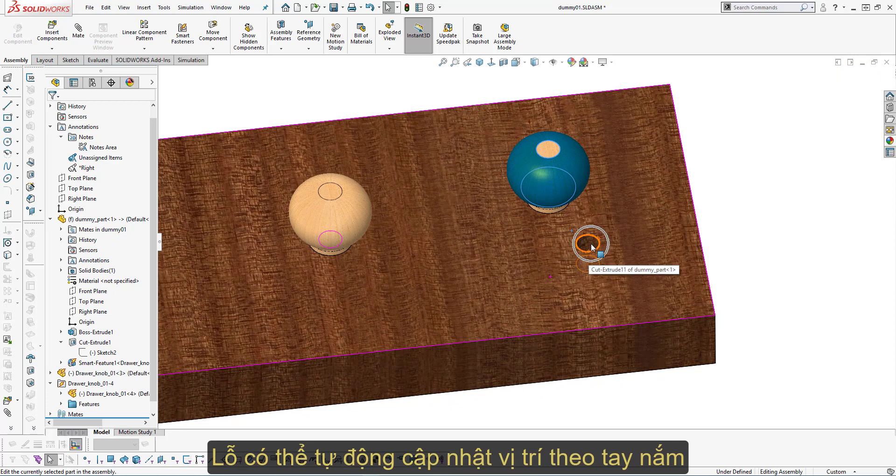
click(762, 166)
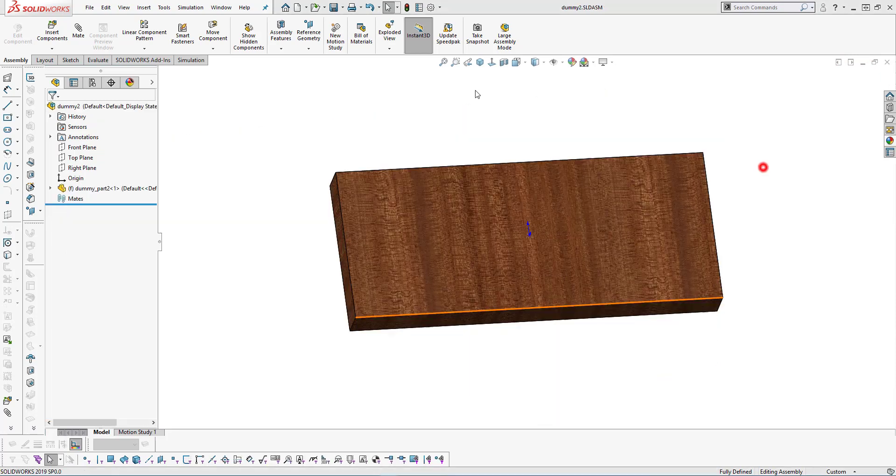
- Insert Drawer_knob_02 into the assembly near the middle of the board, with a coincident mate to its top face
click(511, 101)
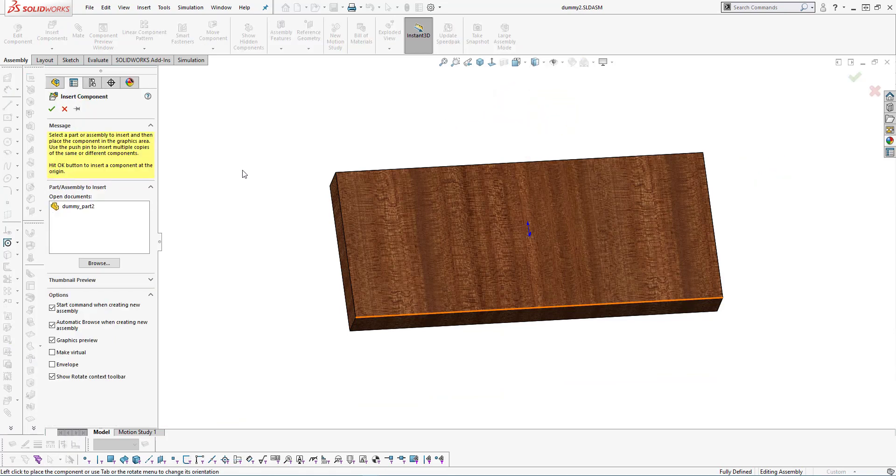
click(104, 262)
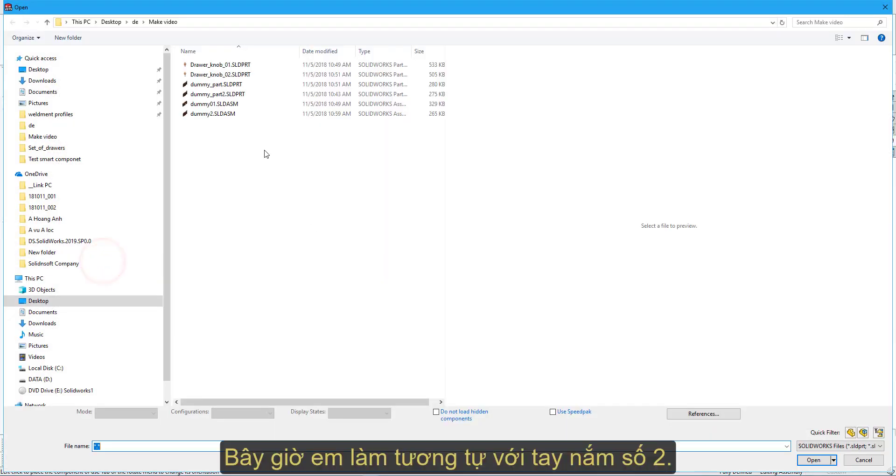
click(243, 75)
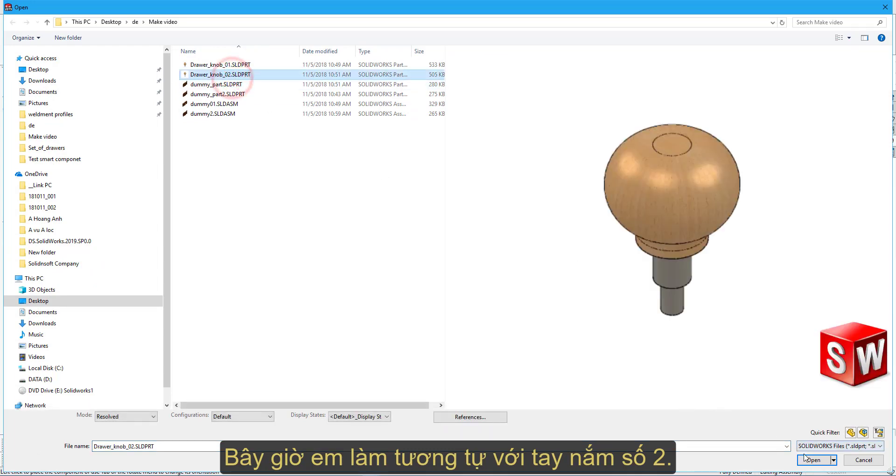
click(810, 460)
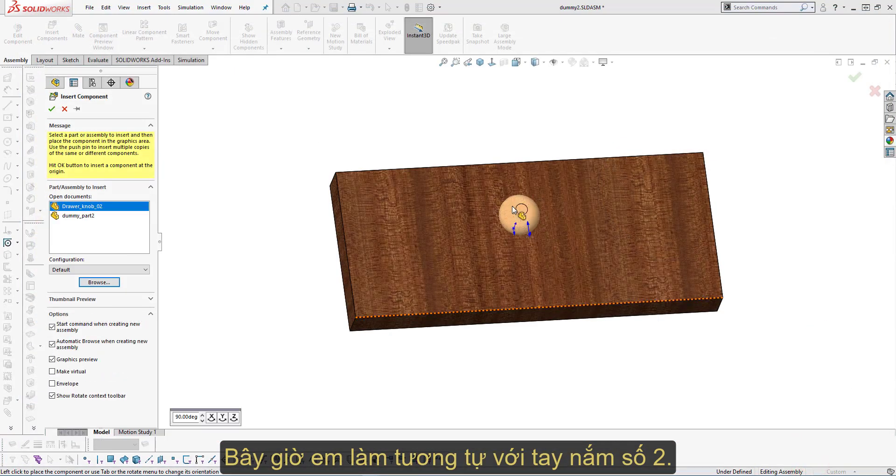
click(512, 205)
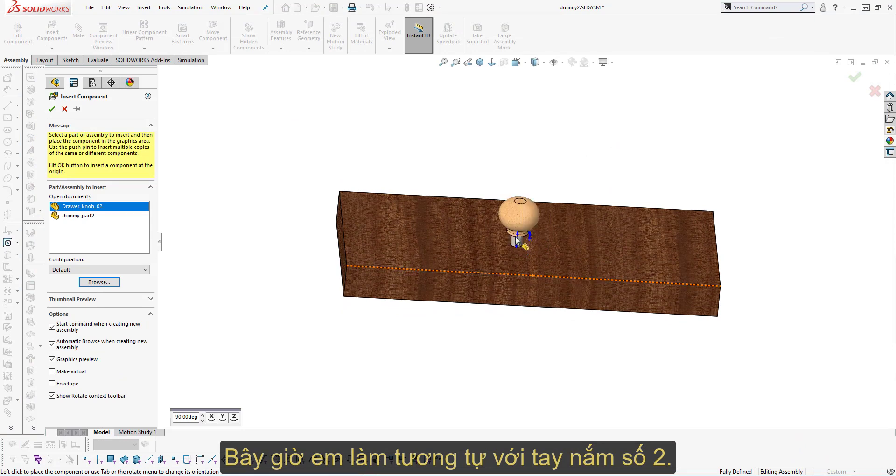
scroll(521, 237, up, 5)
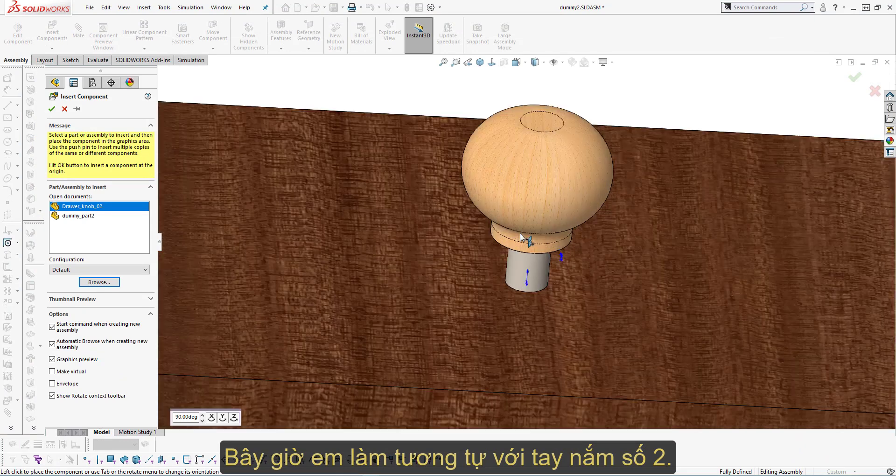
click(499, 188)
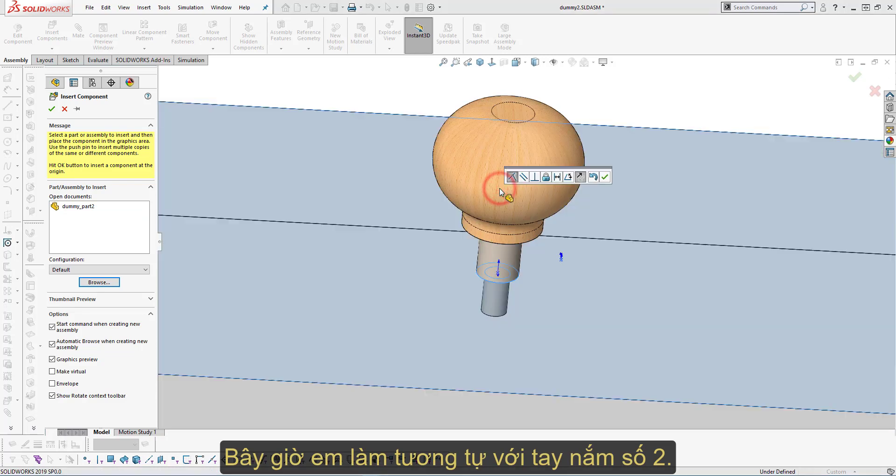
click(606, 177)
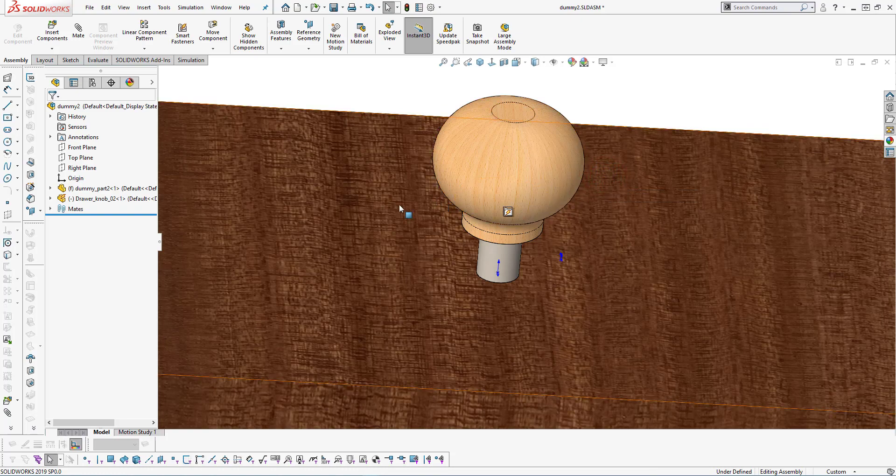
- Start editing the board part dummy_part2 in place within the dummy2 assembly
scroll(387, 208, down, 5)
middle_drag(438, 216, 363, 172)
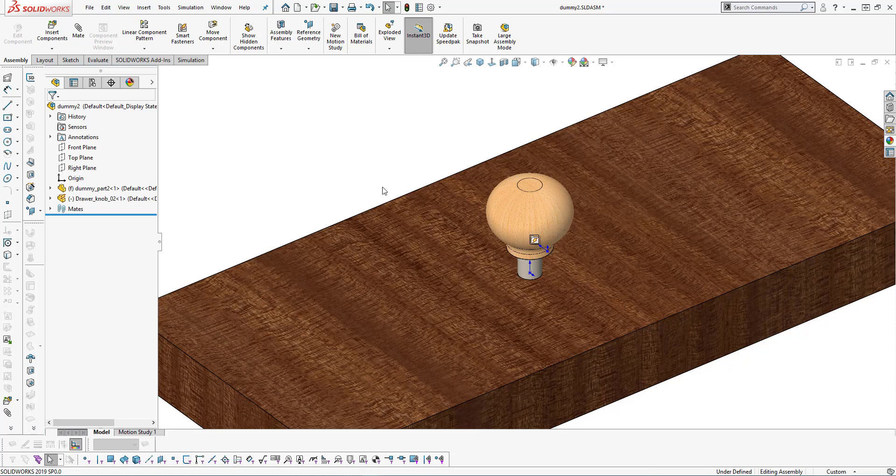
key(f)
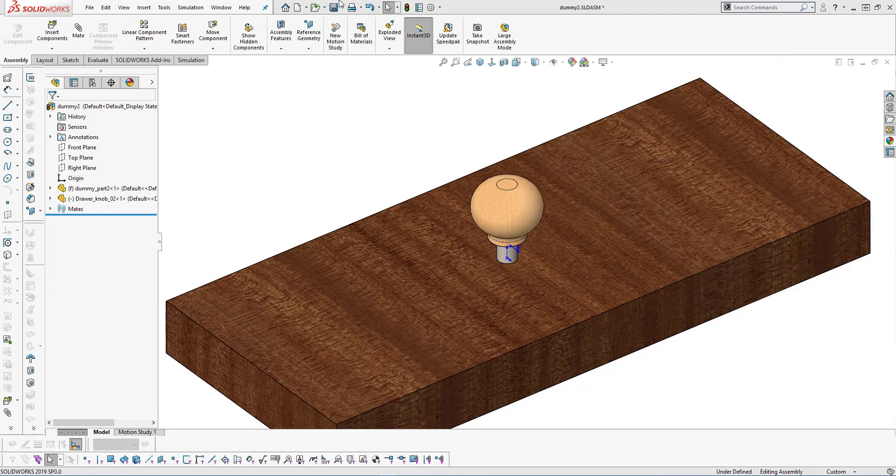
scroll(512, 264, up, 3)
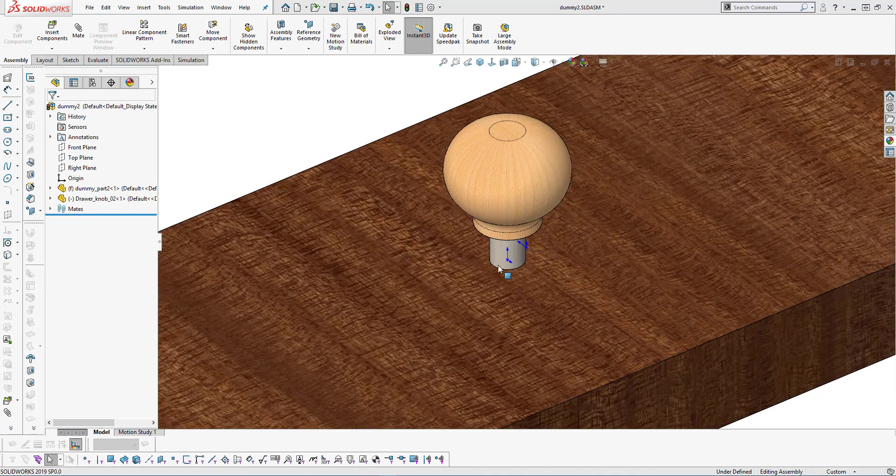
click(498, 272)
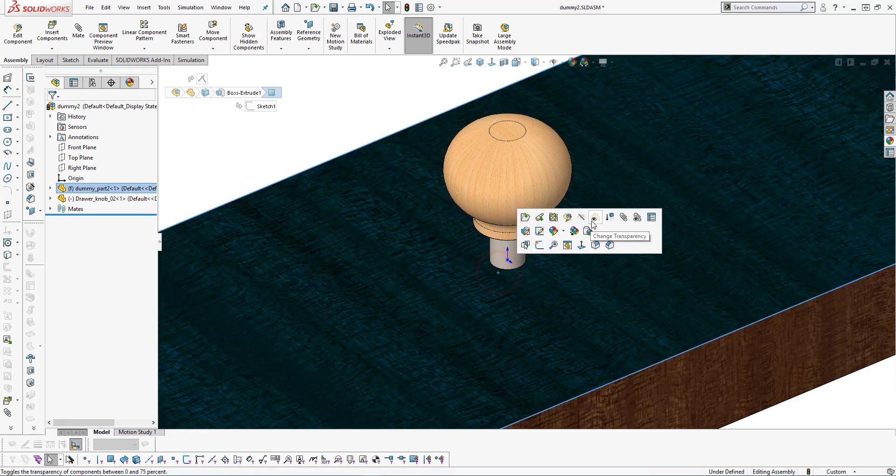
click(568, 217)
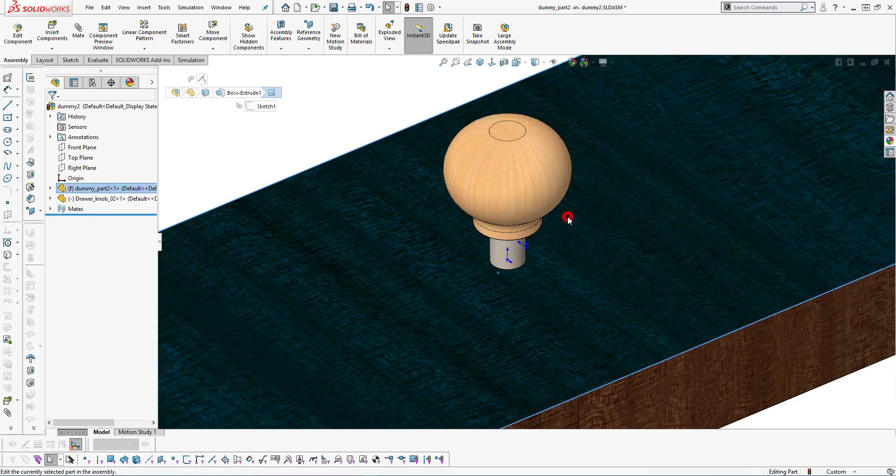
click(491, 72)
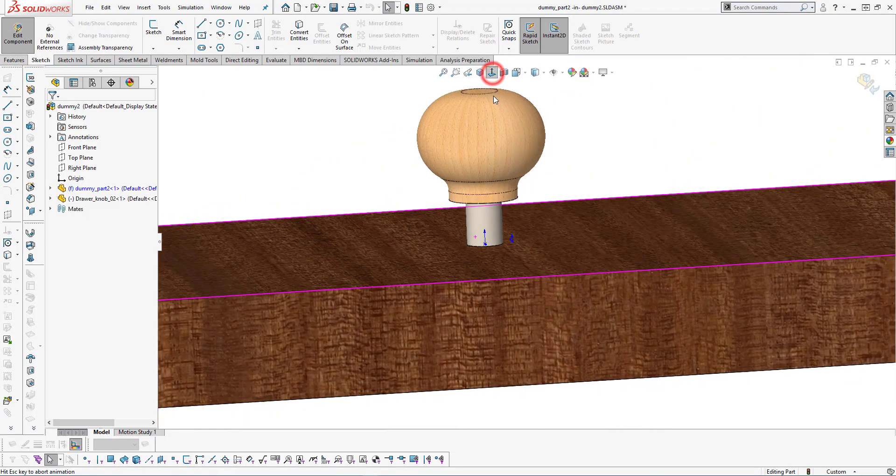
middle_drag(583, 164, 578, 274)
scroll(575, 266, up, 7)
key(ctrl+8)
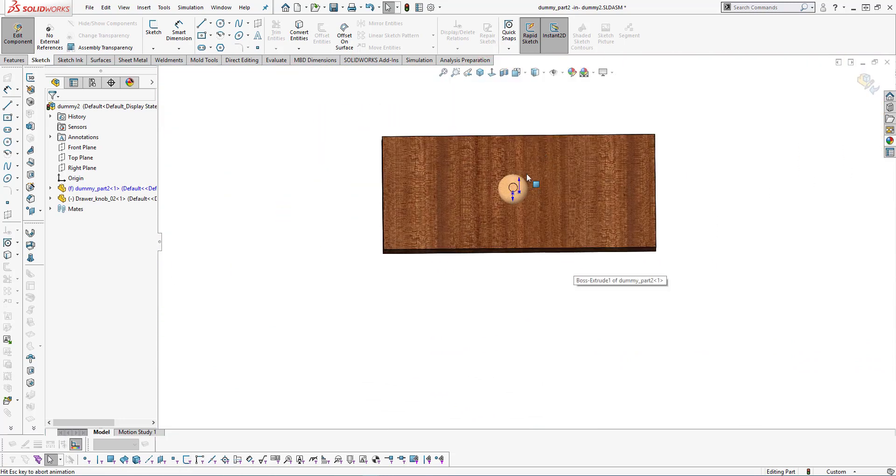
right_drag(485, 108, 574, 110)
scroll(517, 234, down, 5)
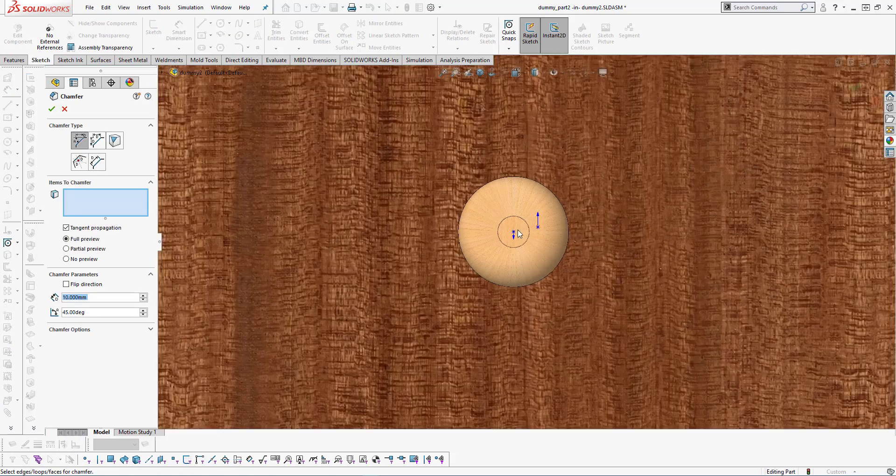
key(Escape)
click(368, 220)
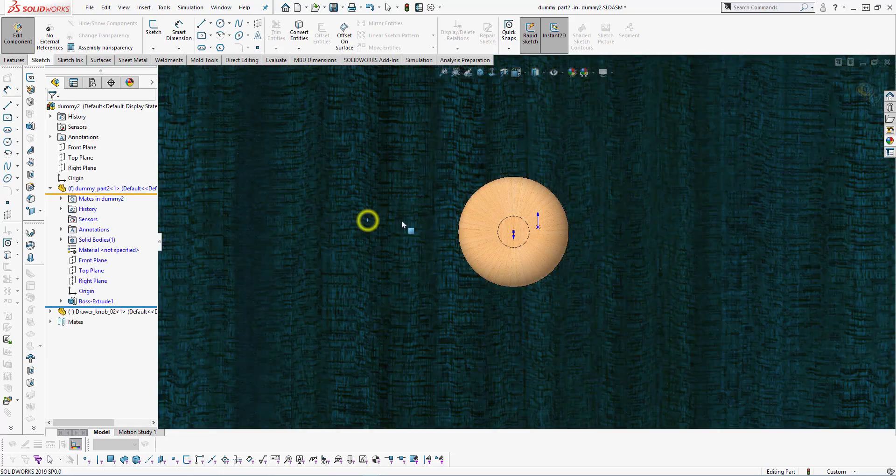
key(Escape)
- Start a sketch on the board's top face and draw a circle of about 3.7 mm radius centred on the knob
click(399, 246)
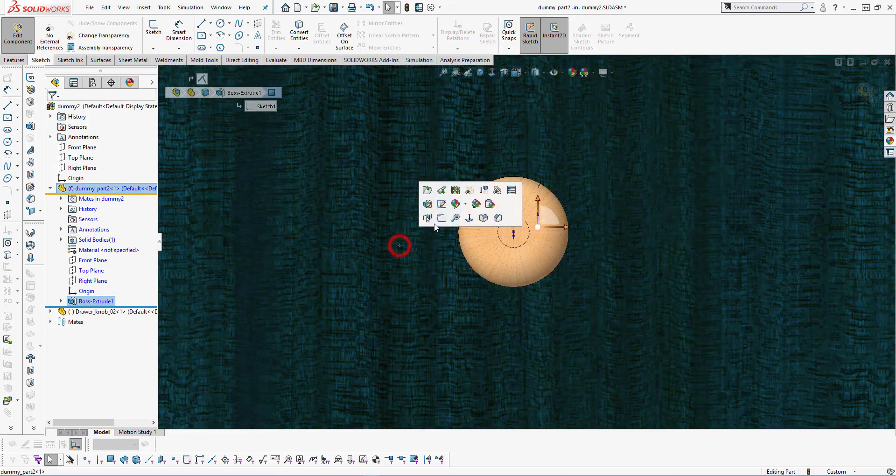
click(439, 217)
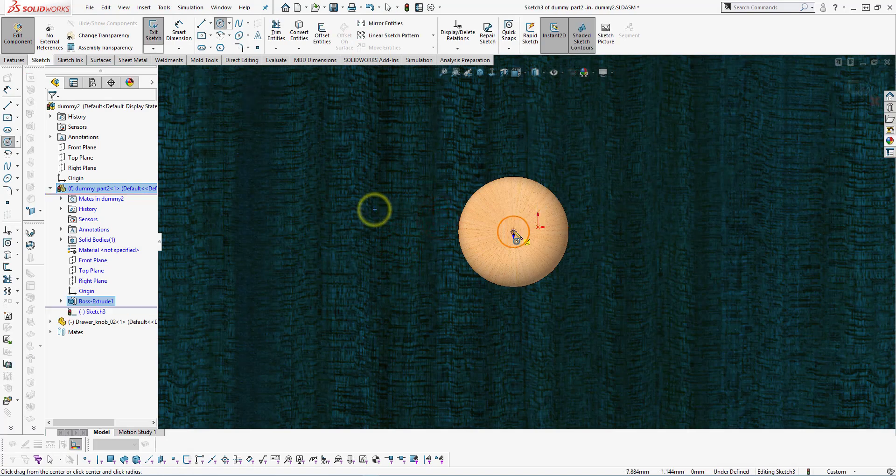
click(514, 232)
scroll(524, 225, down, 3)
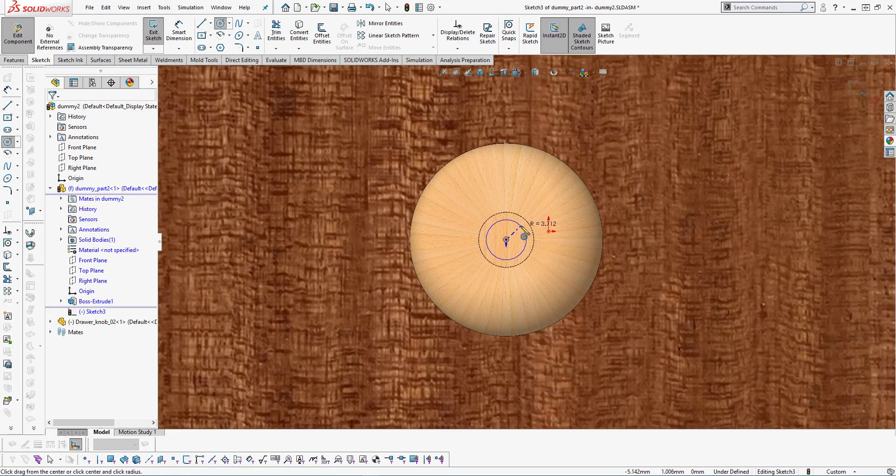
- Set the circle's diameter to 6 mm and delete the relation at its centre point
right_drag(531, 308, 525, 306)
click(525, 233)
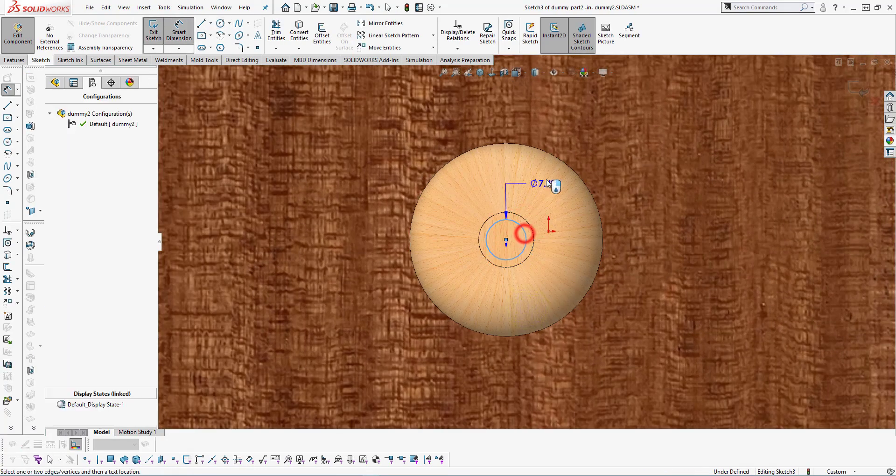
click(546, 180)
text(6)
key(Return)
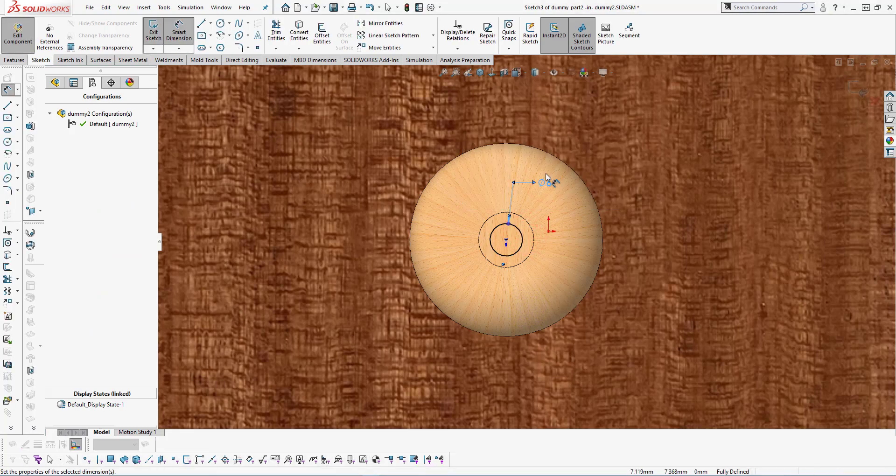
key(Escape)
click(508, 243)
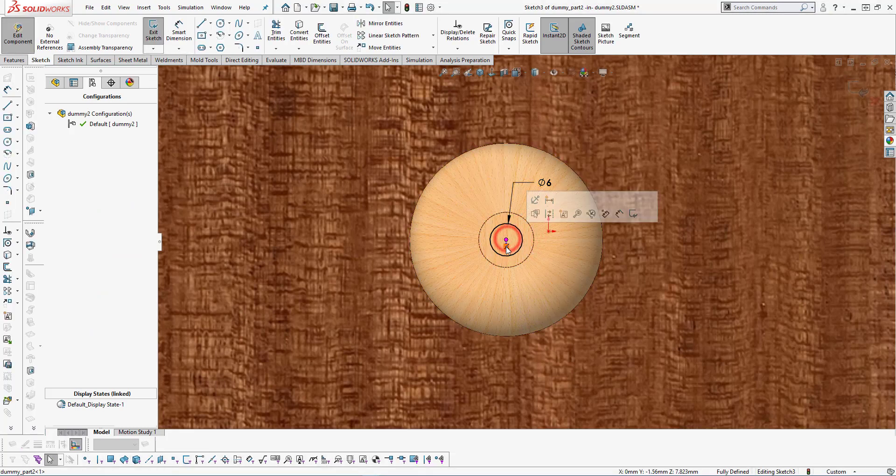
key(Delete)
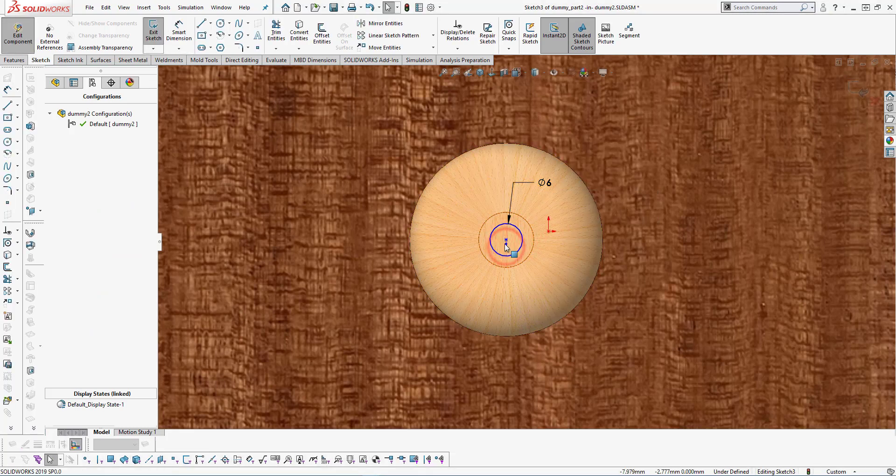
- Cut-extrude the circle into the board to a blind depth of 10 mm and return to editing the assembly
click(24, 60)
click(283, 33)
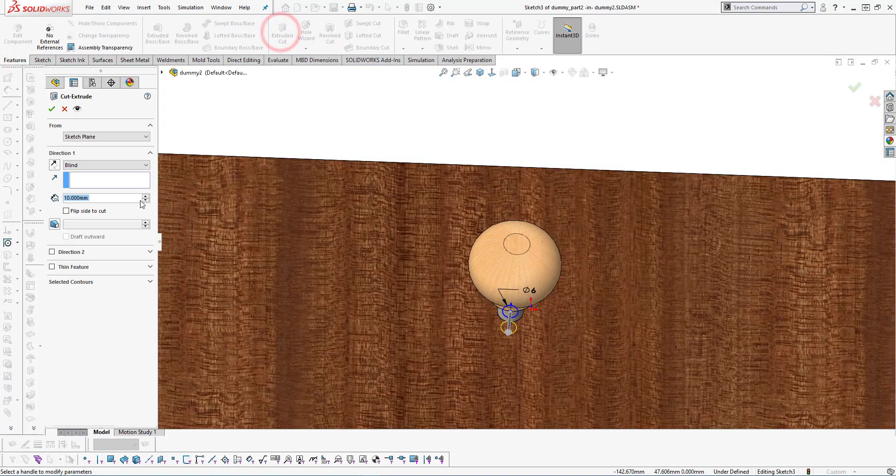
click(51, 109)
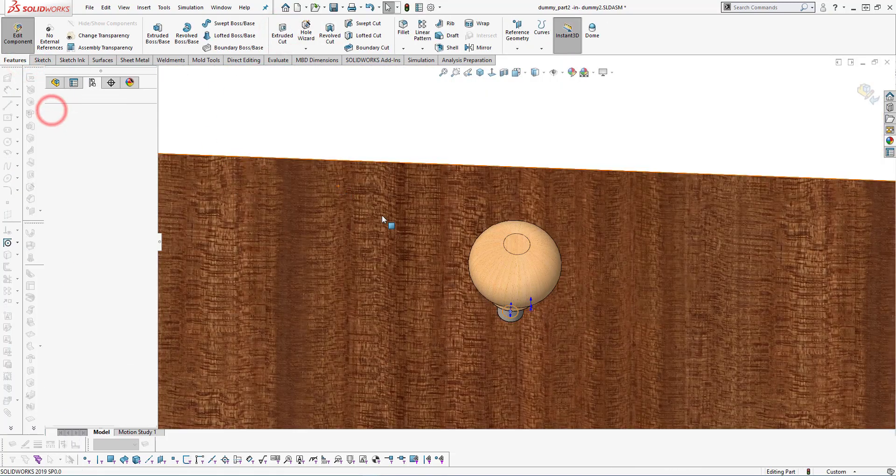
click(867, 90)
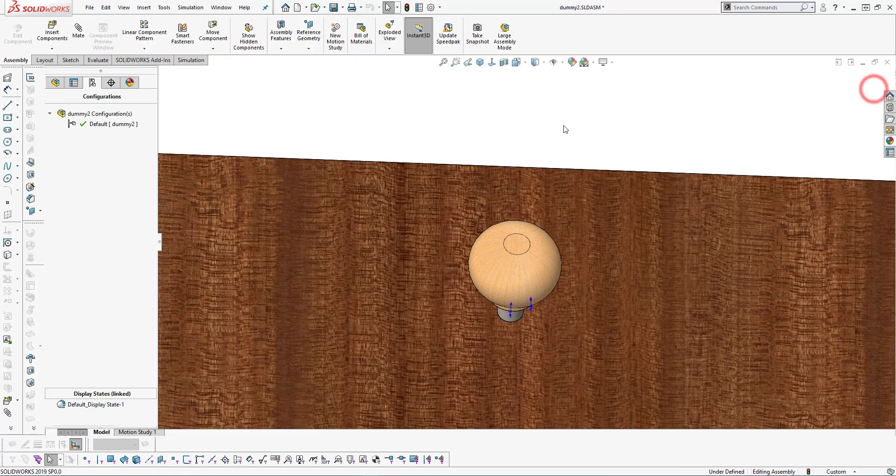
- Make Drawer_knob_02 a smart component with the board's Cut-Extrude2 hole as its feature
click(166, 9)
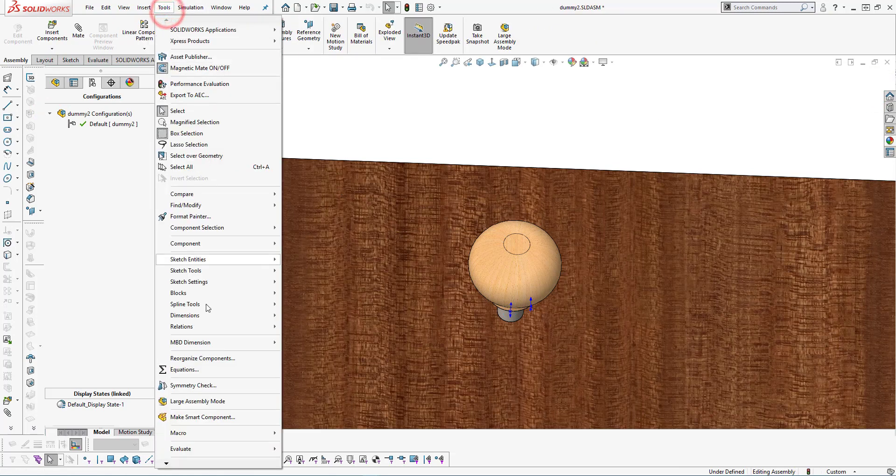
click(228, 421)
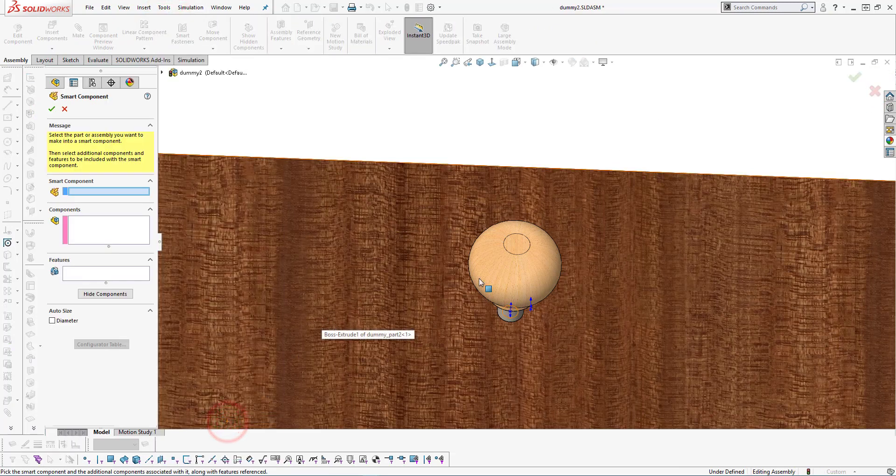
click(523, 274)
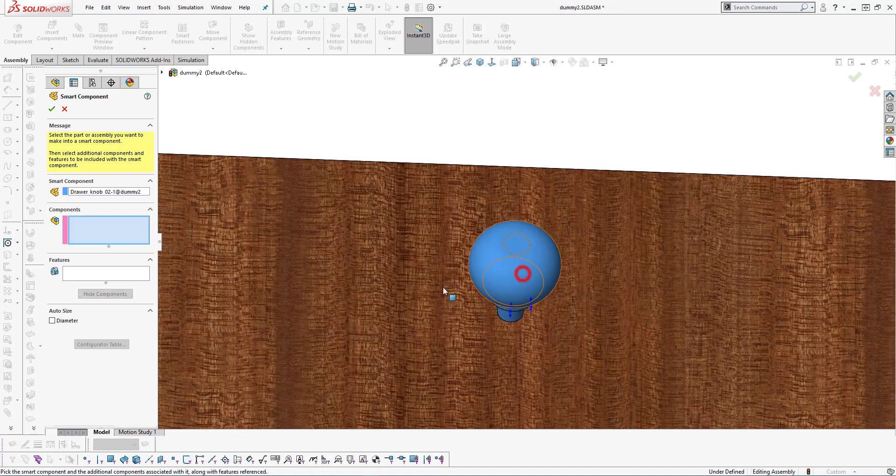
click(80, 273)
click(510, 312)
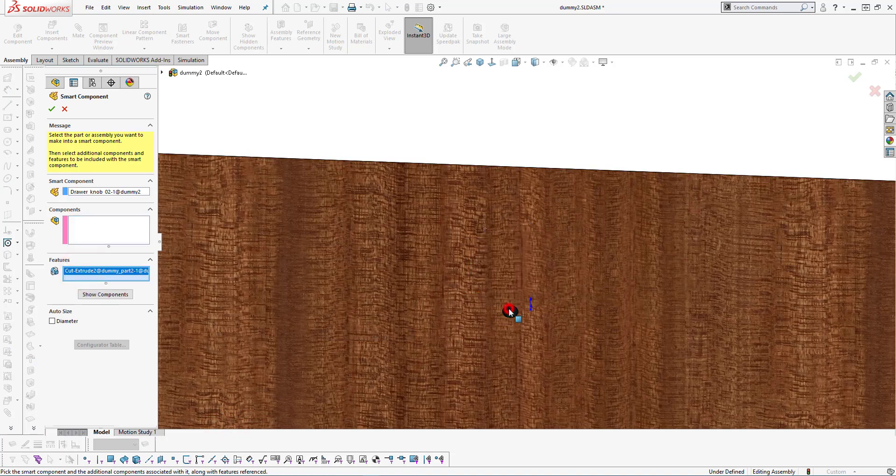
click(52, 109)
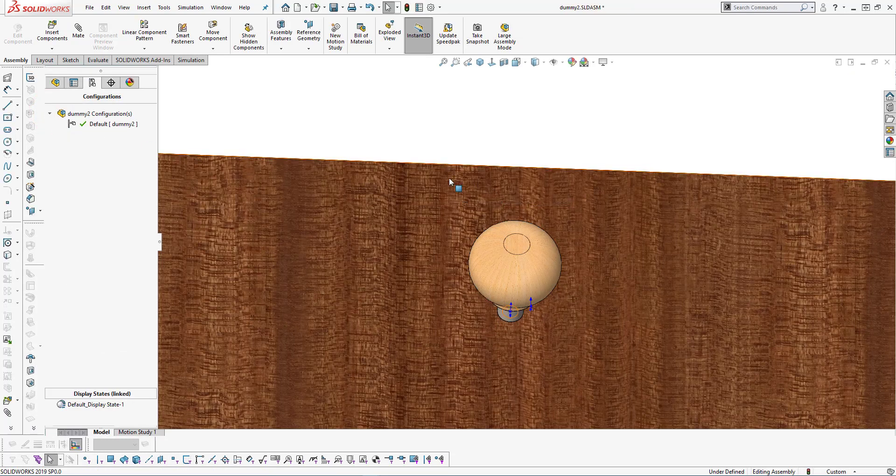
- Save the dummy2 assembly and its modified documents, rebuilding before the save
key(ctrl+s)
click(330, 309)
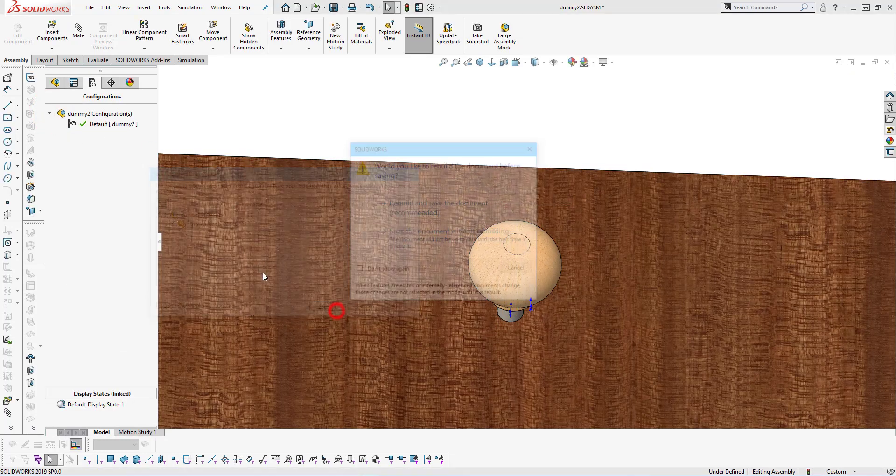
click(422, 211)
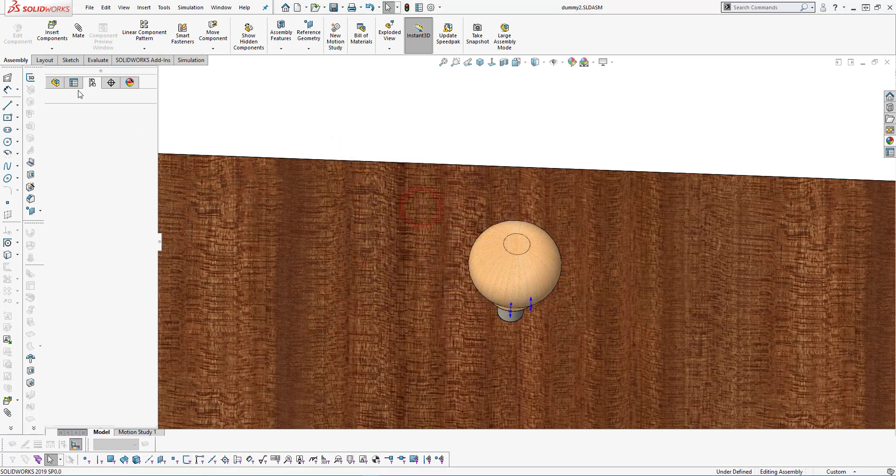
- Copy the drawer knob to another spot on the board's face and insert its smart feature Cut-Extrude2 there
click(55, 82)
ctrl+drag(469, 286, 370, 237)
click(357, 223)
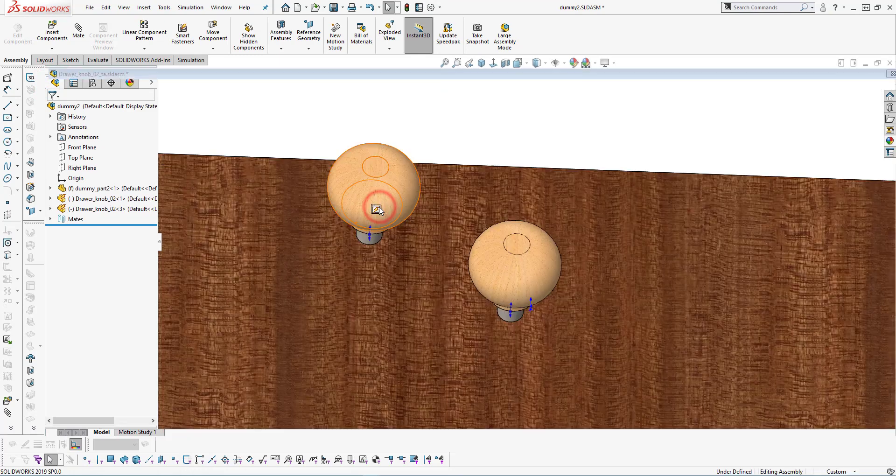
click(376, 209)
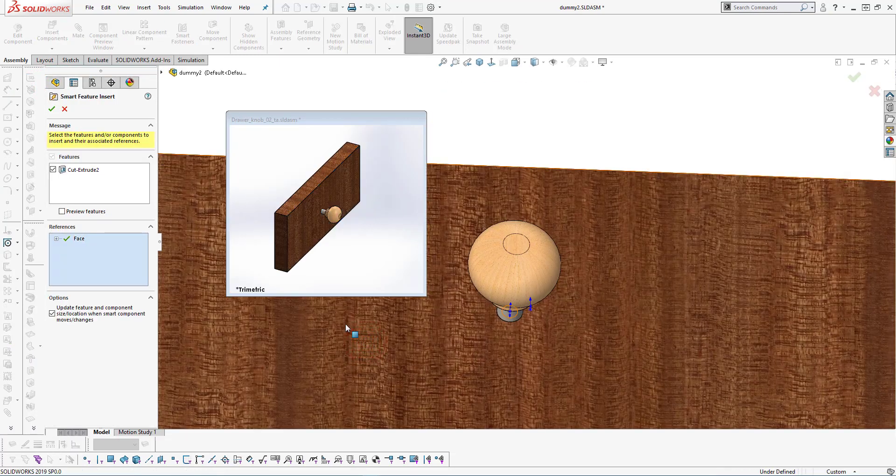
click(52, 109)
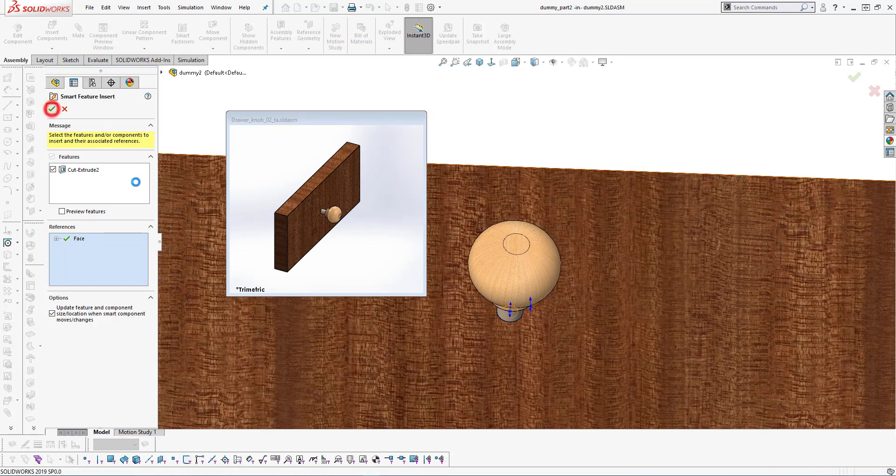
- Move the copied knob sideways away from its hole to test whether the cut follows it
click(379, 206)
drag(347, 202, 293, 194)
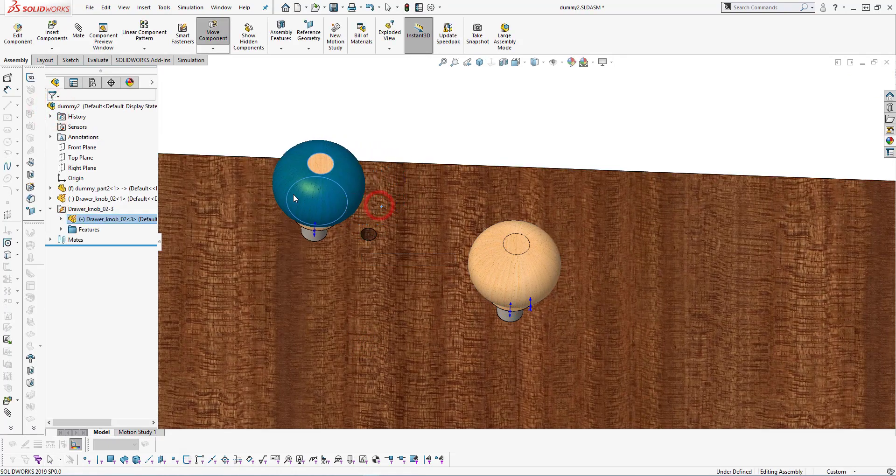
middle_drag(368, 296, 374, 240)
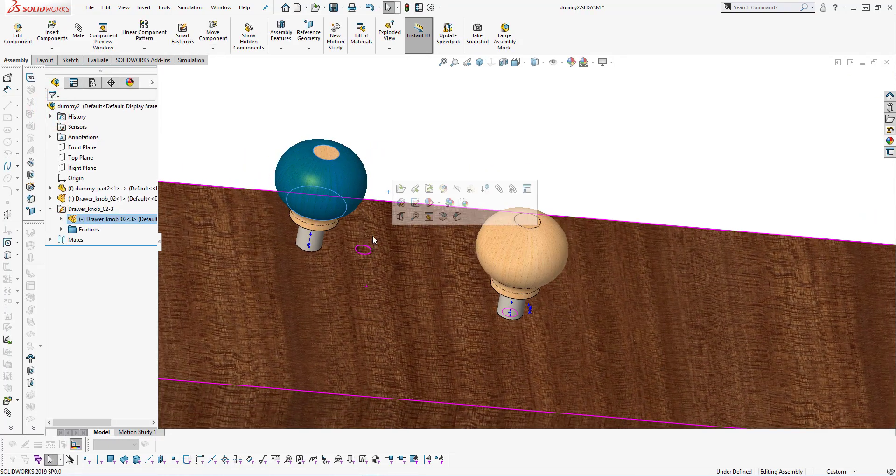
click(496, 131)
- Close the dummy2 assembly and the dummy_part2 part, discarding their unsaved changes
key(ctrl+s)
key(Return)
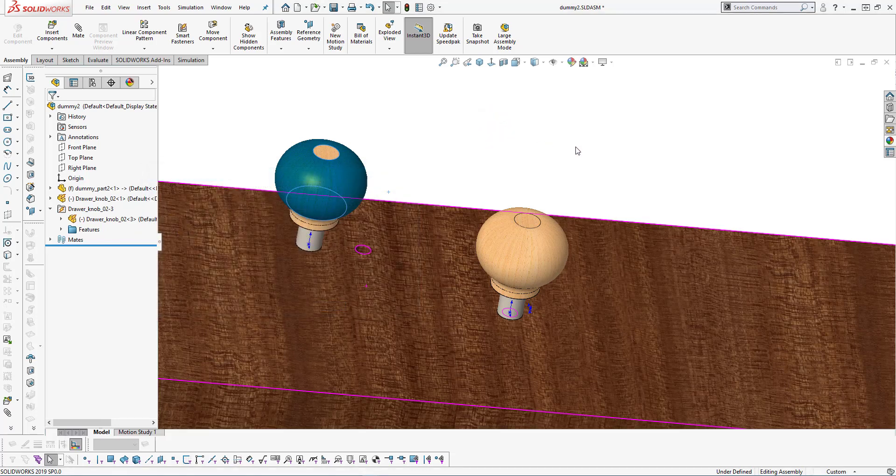
click(887, 62)
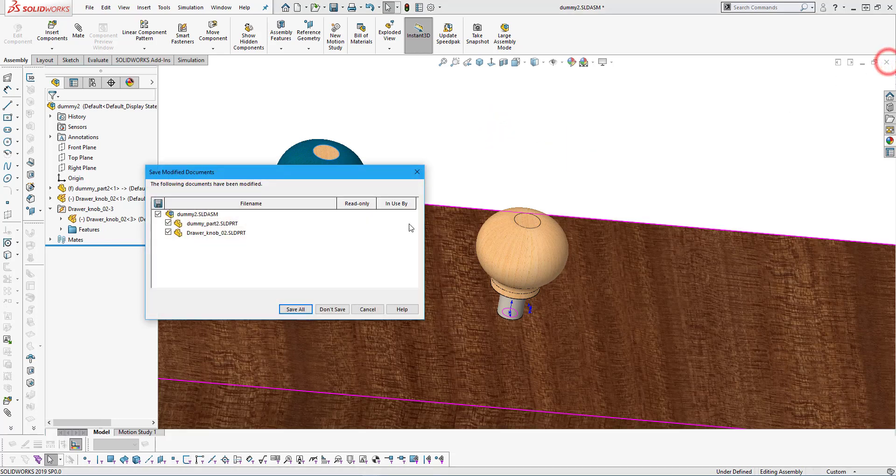
click(331, 309)
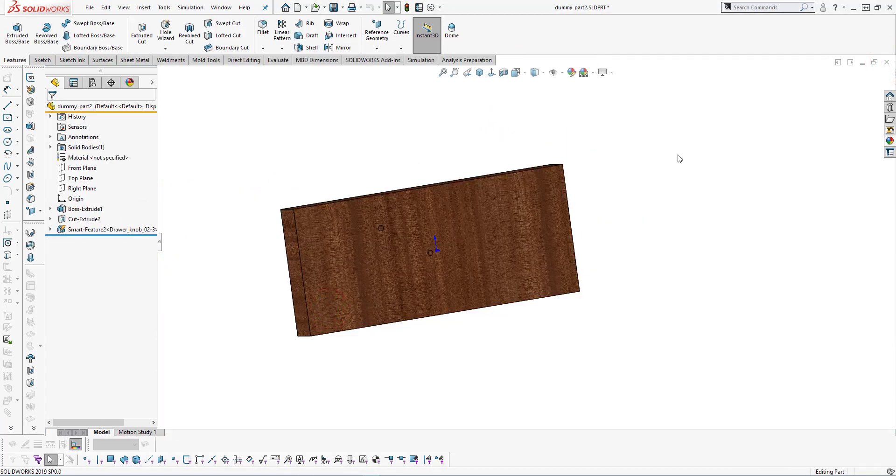
middle_drag(413, 217, 420, 185)
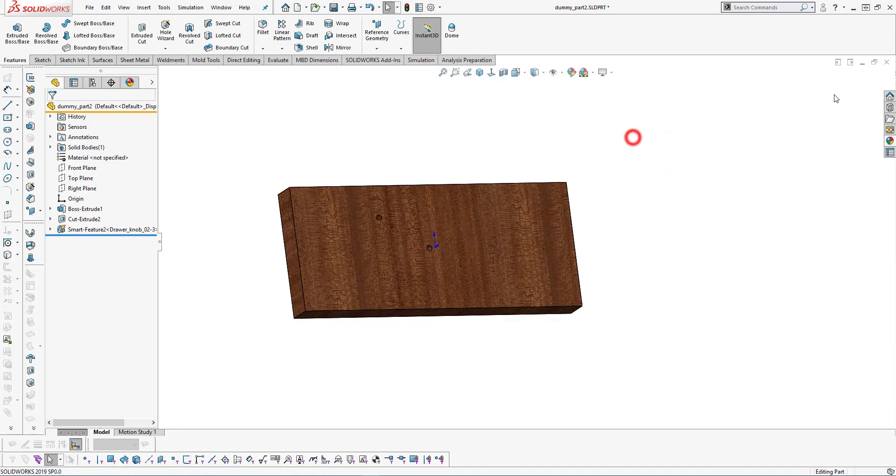
click(887, 62)
click(458, 254)
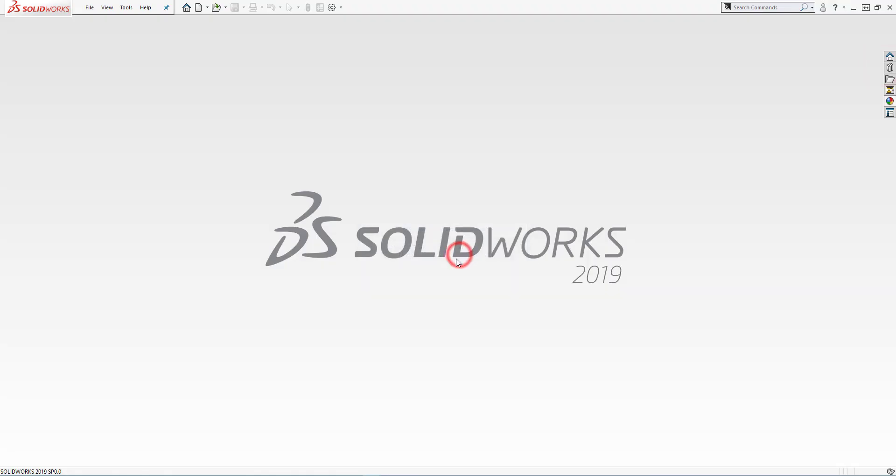
- Switch to File Explorer and delete dummy_part.SLDPRT, dummy_part2.SLDPRT, dummy01.SLDASM and dummy2.SLDASM from the Make video folder
click(452, 256)
drag(410, 475, 333, 1)
click(240, 194)
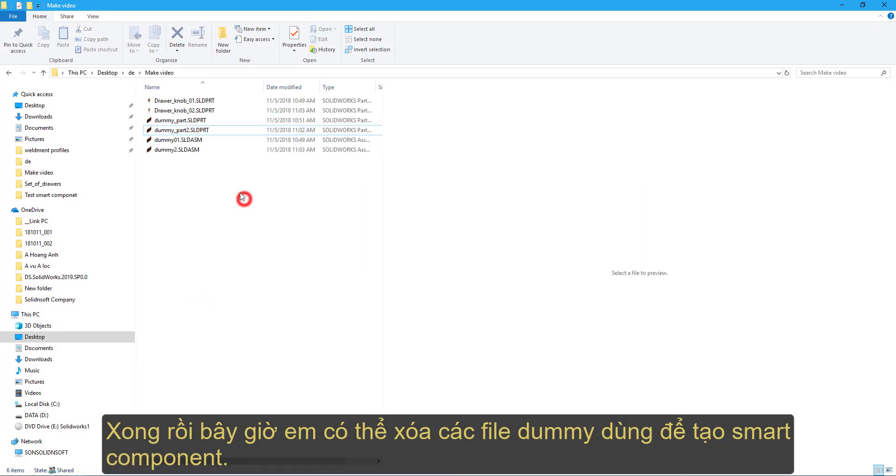
click(194, 150)
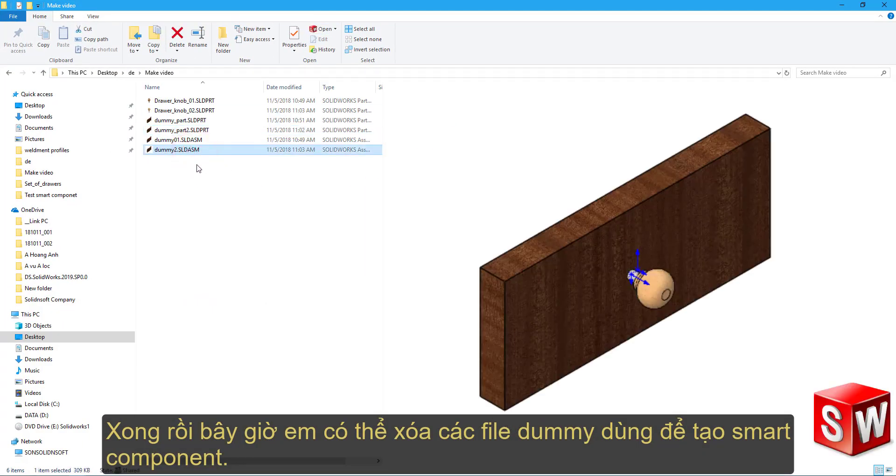
ctrl+click(192, 141)
ctrl+click(190, 131)
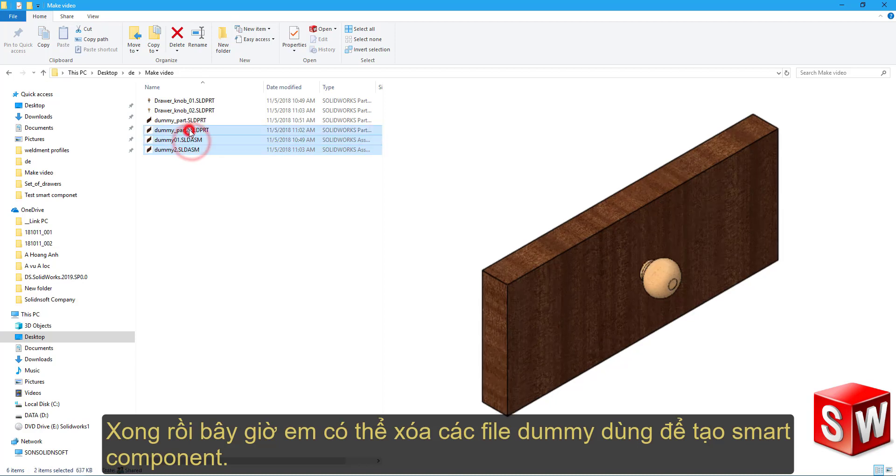
ctrl+click(189, 122)
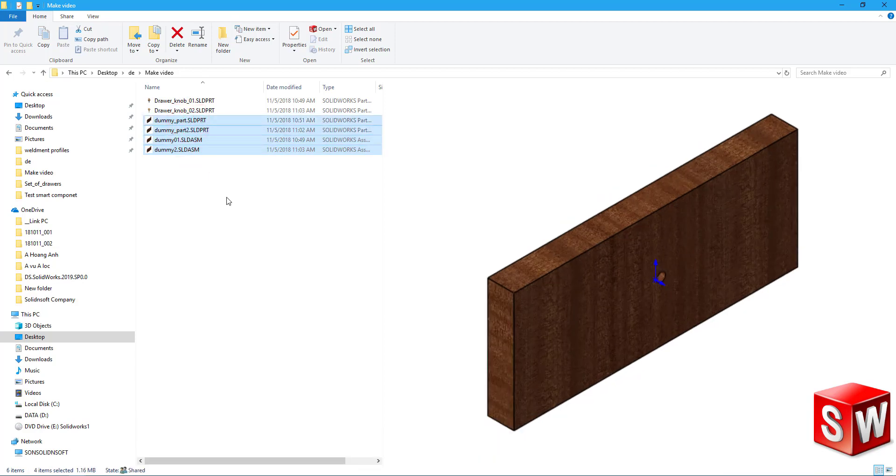
right_click(216, 152)
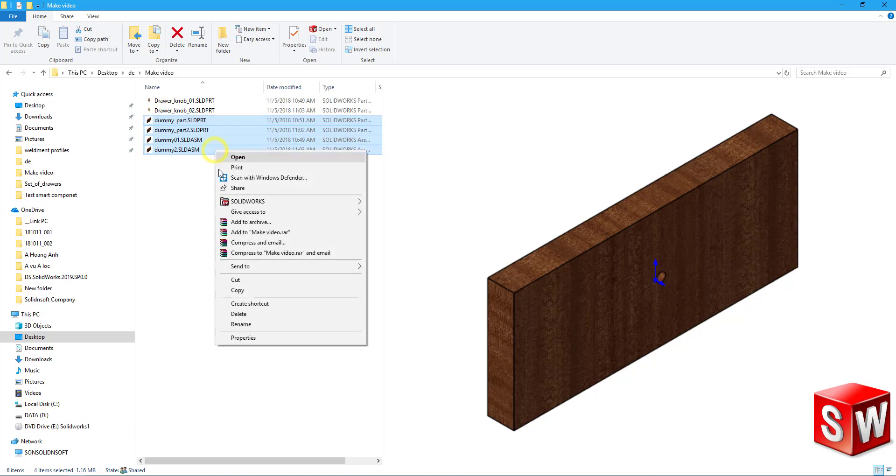
click(239, 314)
click(246, 191)
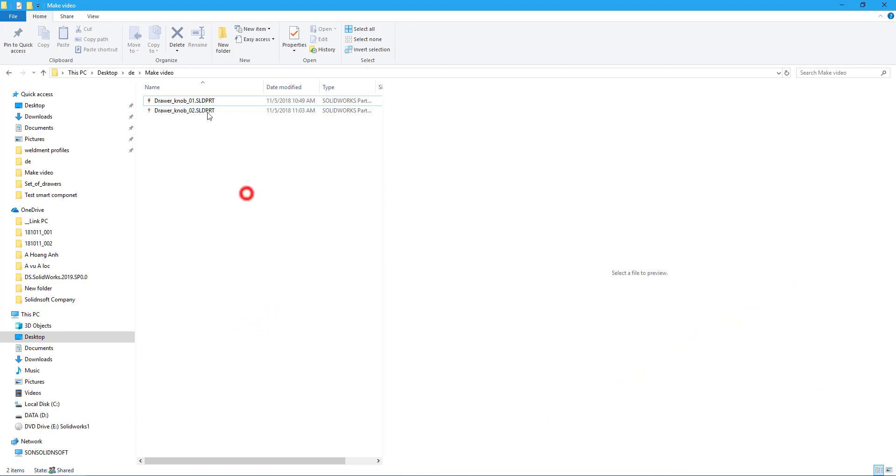
- Open Drawer_knob_01.SLDPRT and Drawer_knob_02.SLDPRT together in SOLIDWORKS from the Make video folder
click(195, 109)
click(195, 101)
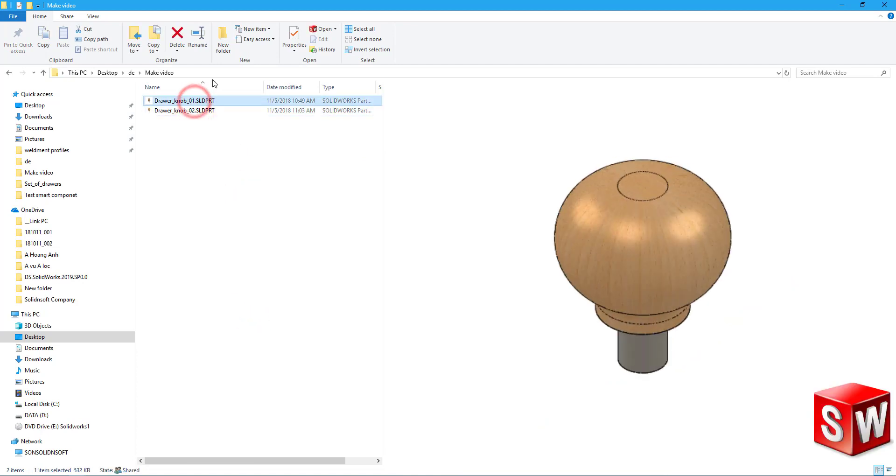
drag(247, 2, 399, 55)
drag(307, 178, 95, 154)
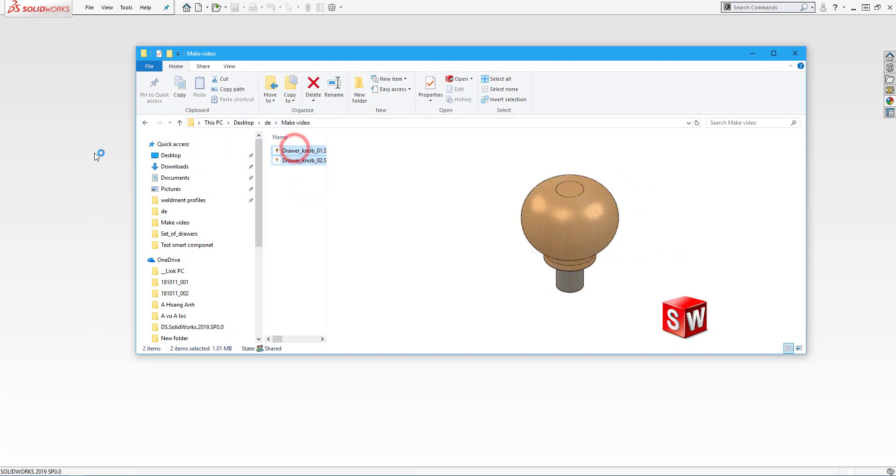
click(281, 407)
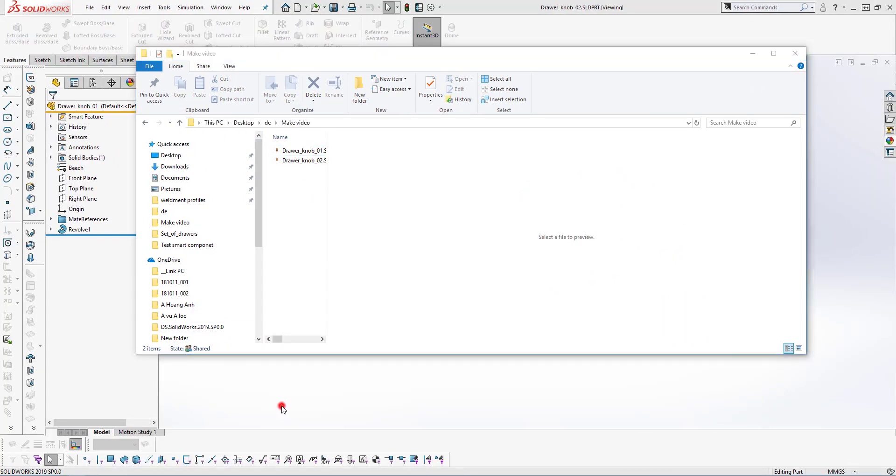
scroll(376, 237, up, 6)
click(380, 225)
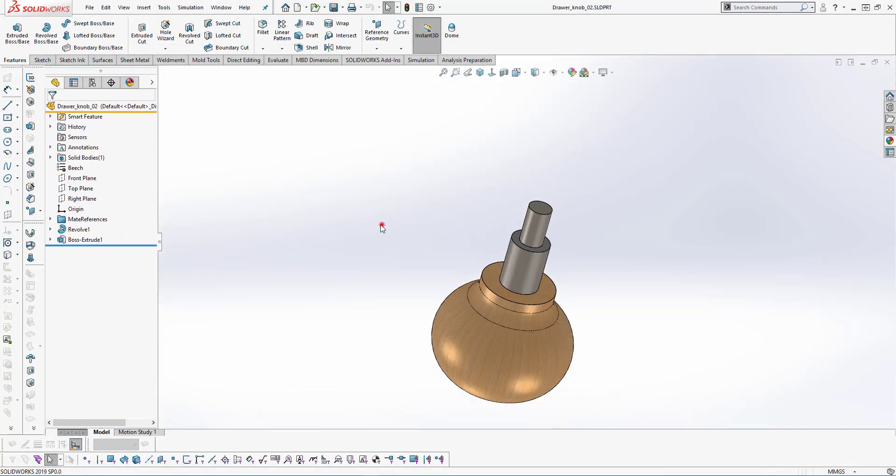
- Examine the Smart Feature entries, with their features and references, in Drawer_knob_02 and Drawer_knob_01
click(54, 116)
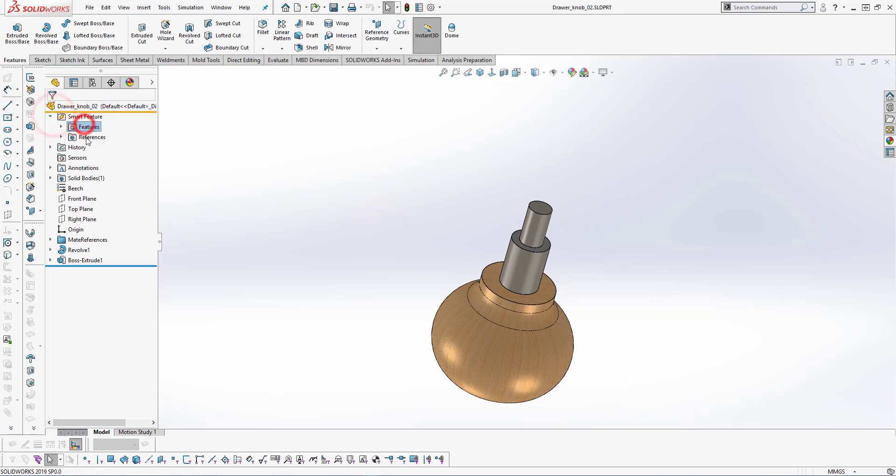
click(283, 186)
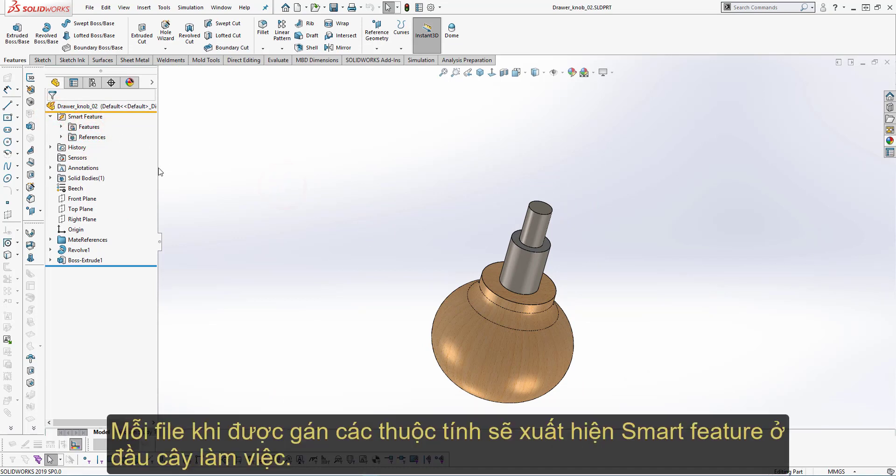
key(ctrl+Tab)
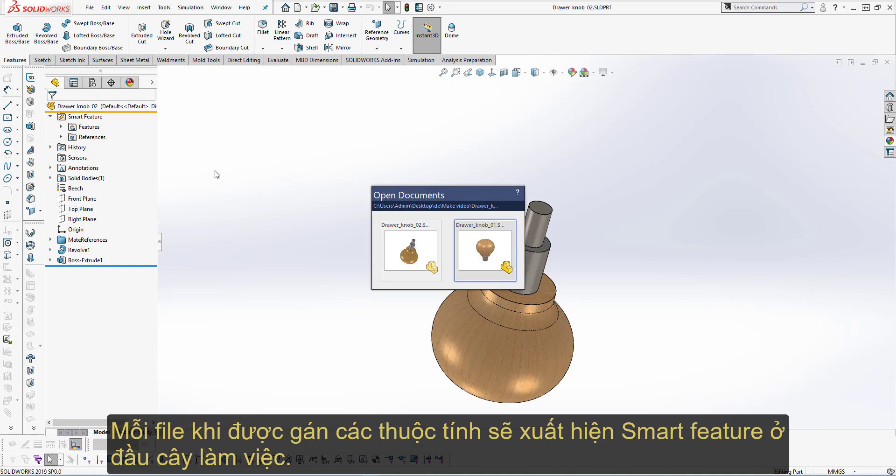
middle_drag(484, 215, 468, 153)
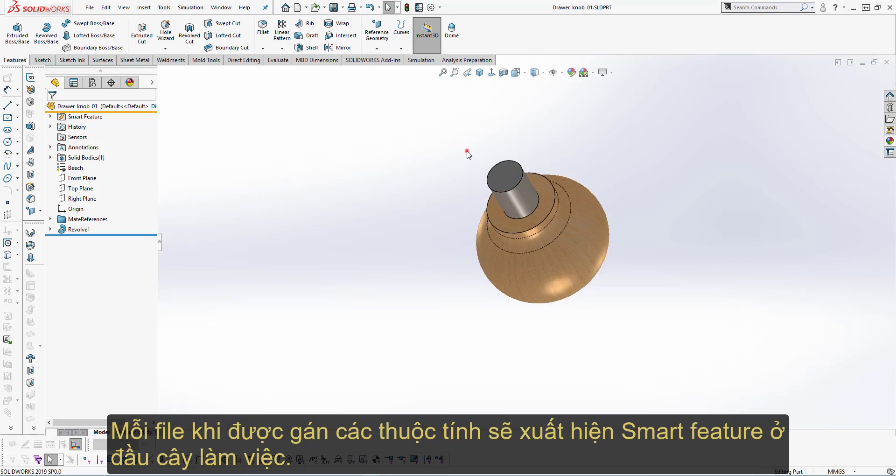
click(51, 117)
click(86, 127)
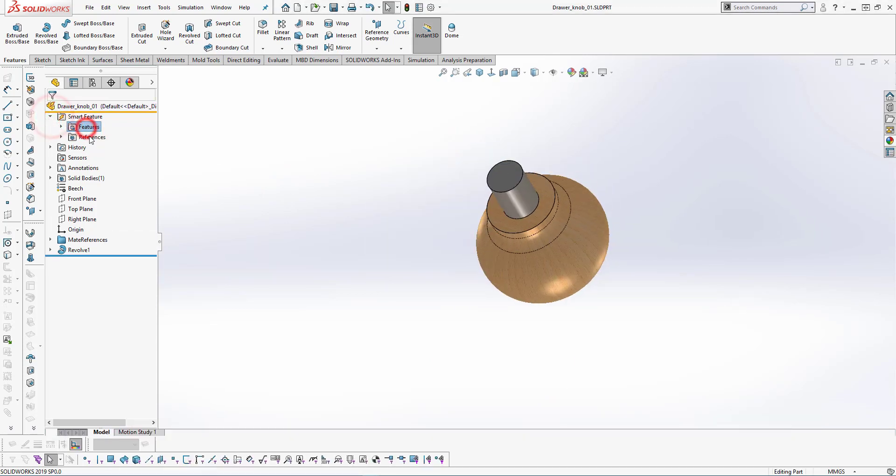
click(91, 136)
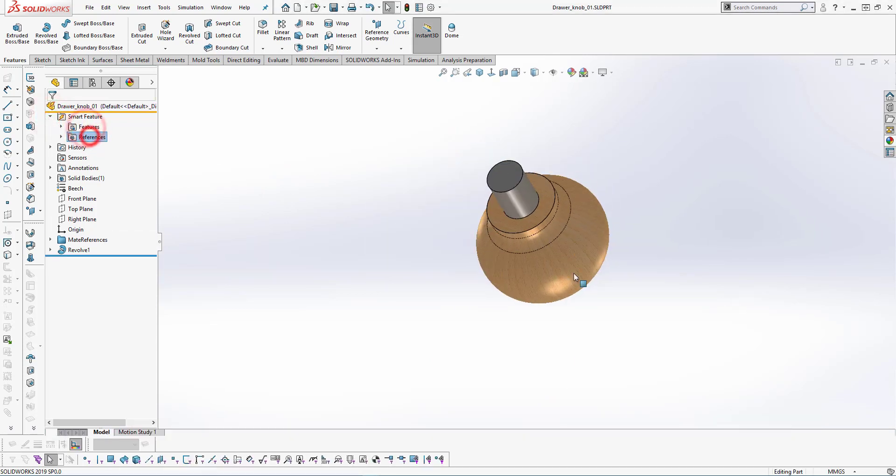
- Rename the smart feature Cut-Extrude1 of Drawer_knob_01 as "cat phi 10"
click(61, 127)
click(61, 147)
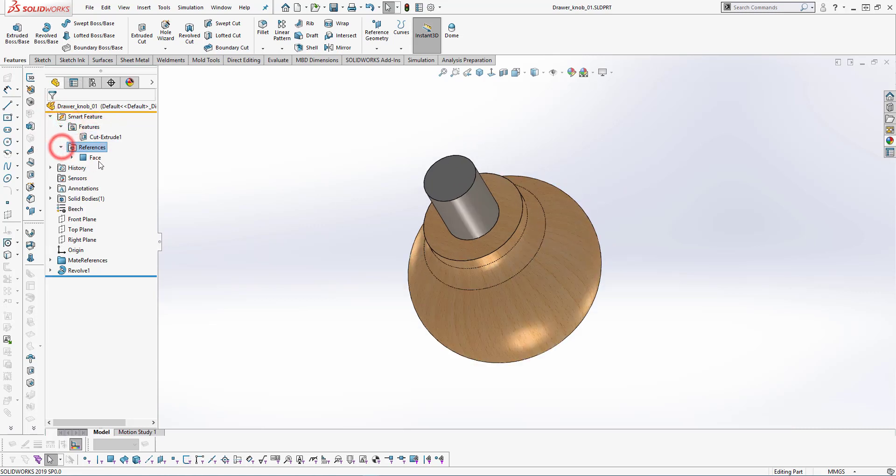
click(105, 138)
click(106, 137)
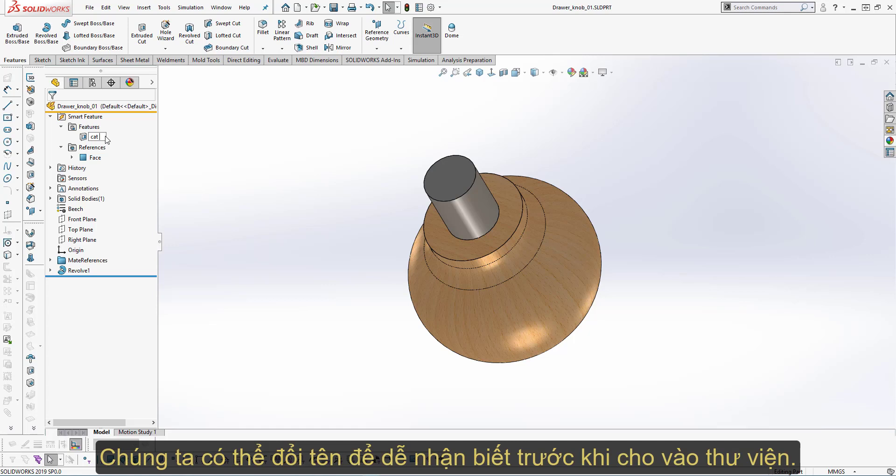
text(cat ph)
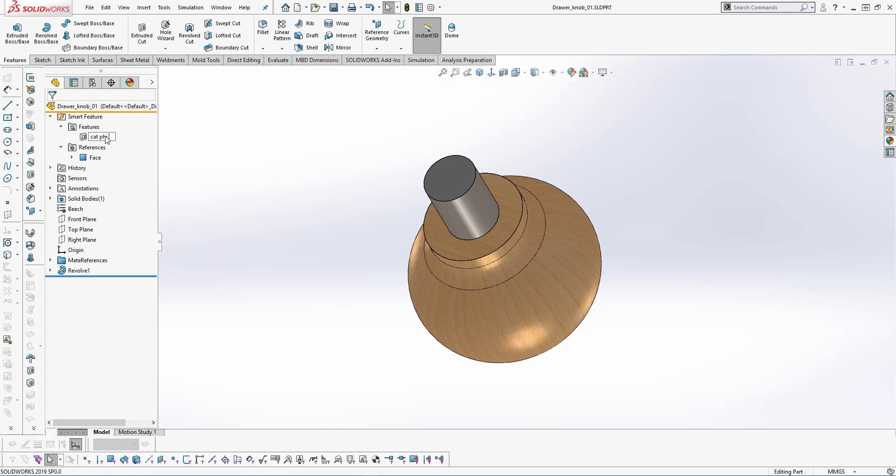
text(i 10)
click(209, 163)
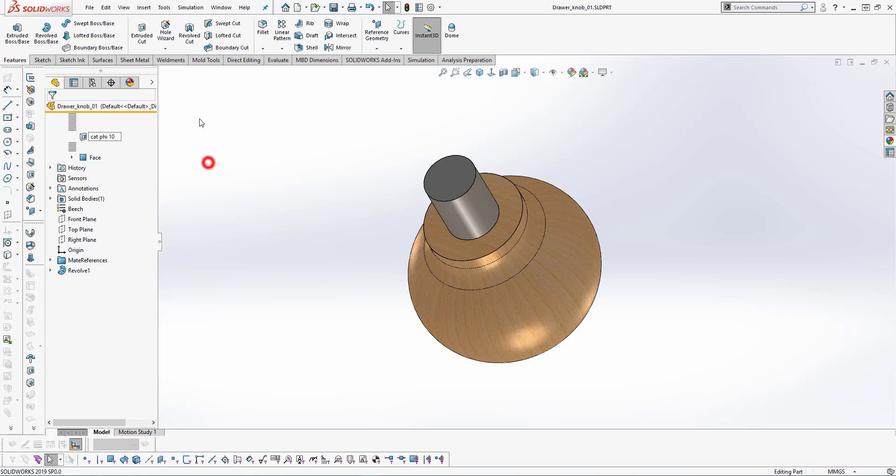
click(212, 126)
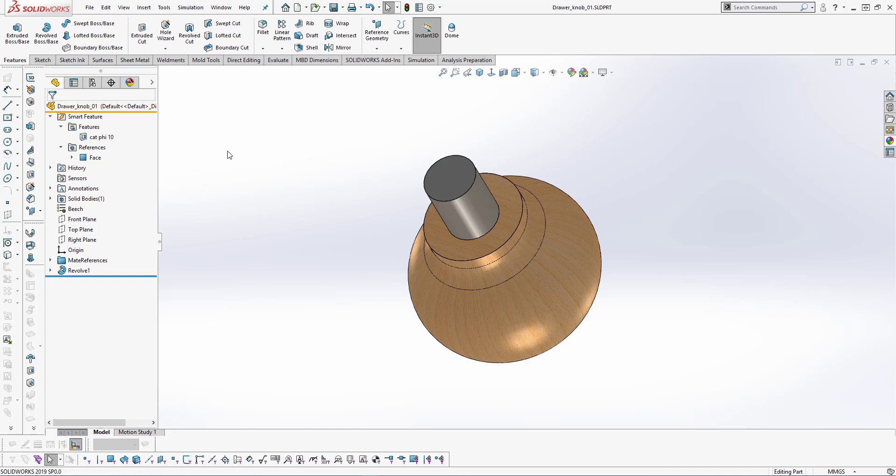
- Add the Drawer_knob_01 part to the Custom lib folder of the Design Library with the description "knob_10"
click(252, 163)
click(890, 107)
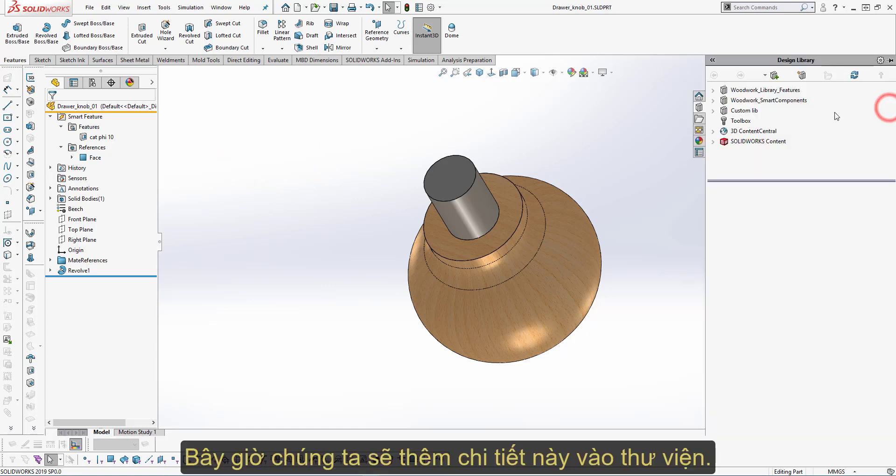
click(749, 113)
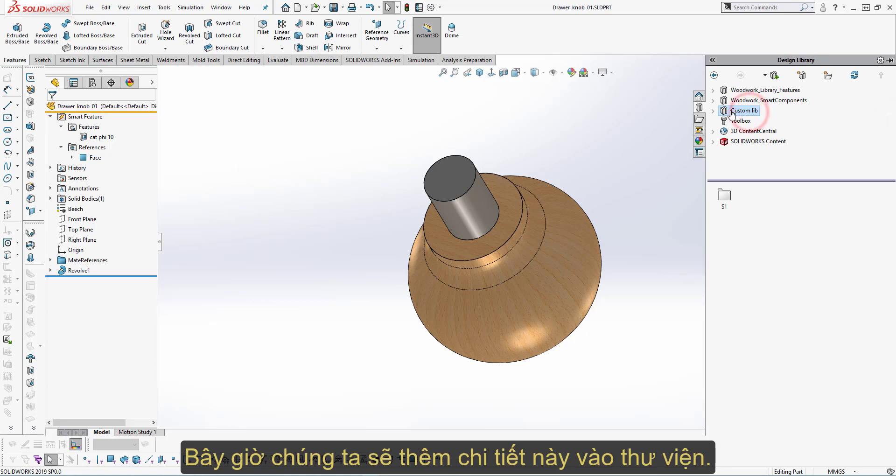
click(778, 77)
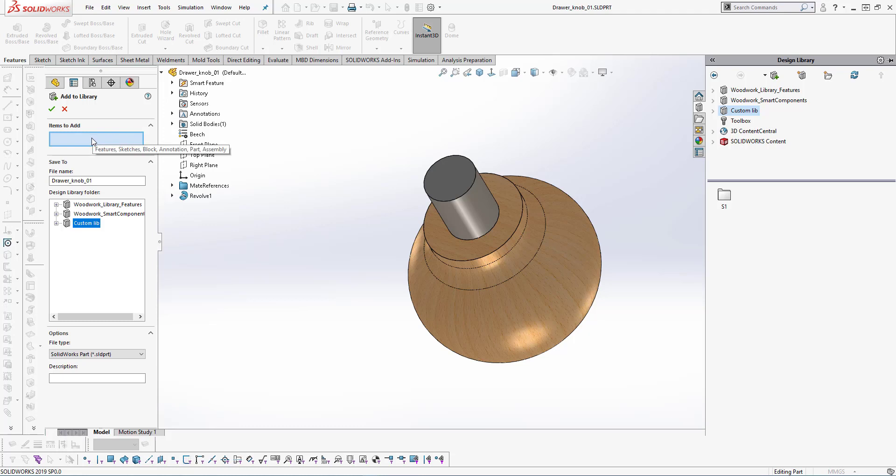
double_click(106, 181)
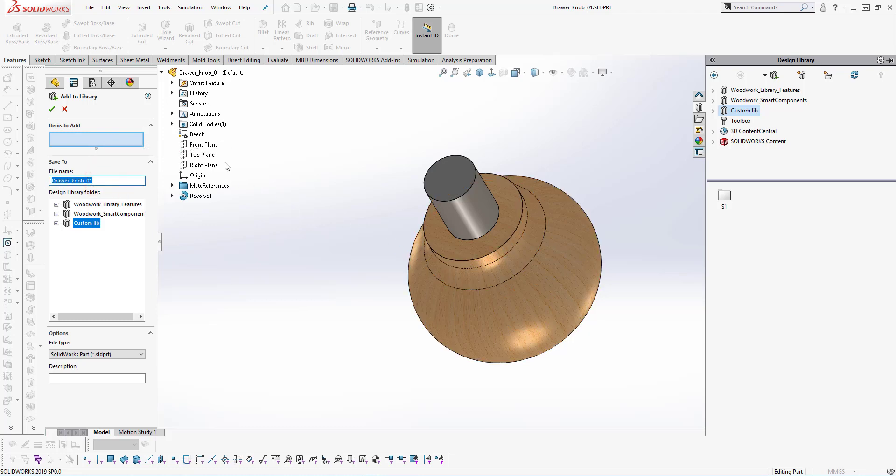
click(204, 73)
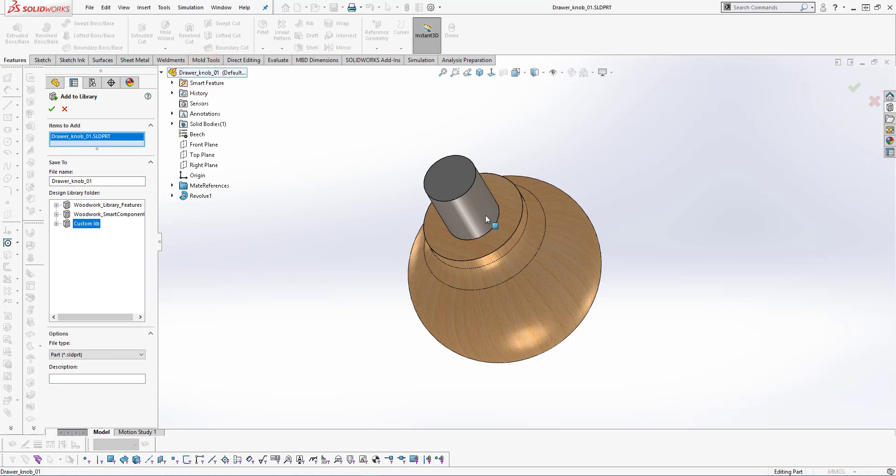
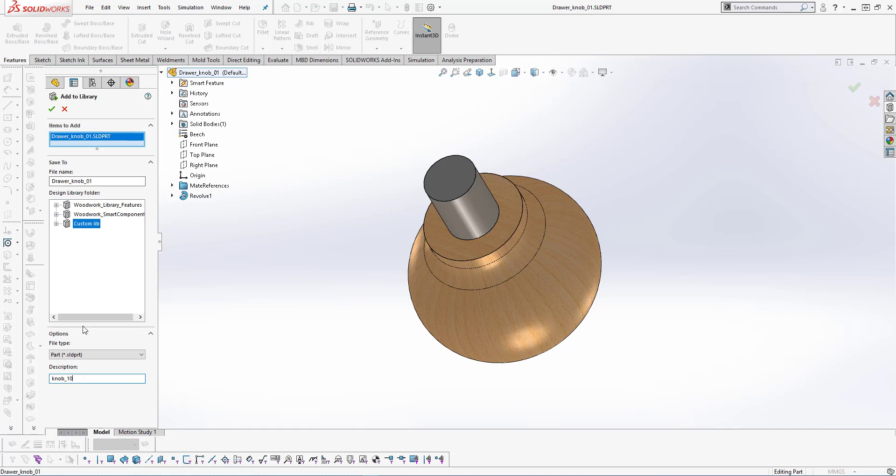
click(52, 110)
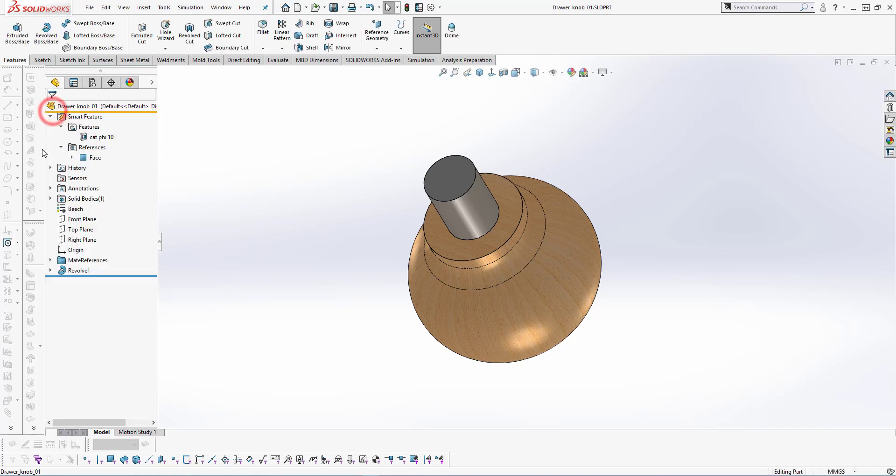
- Check the Drawer_knob_01 entry in the Custom lib folder and close the Drawer_knob_01 part
click(890, 107)
click(723, 196)
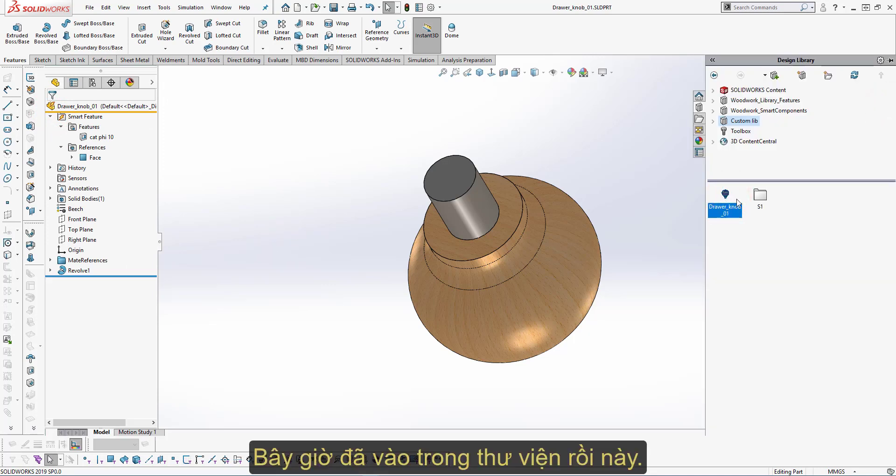
click(564, 146)
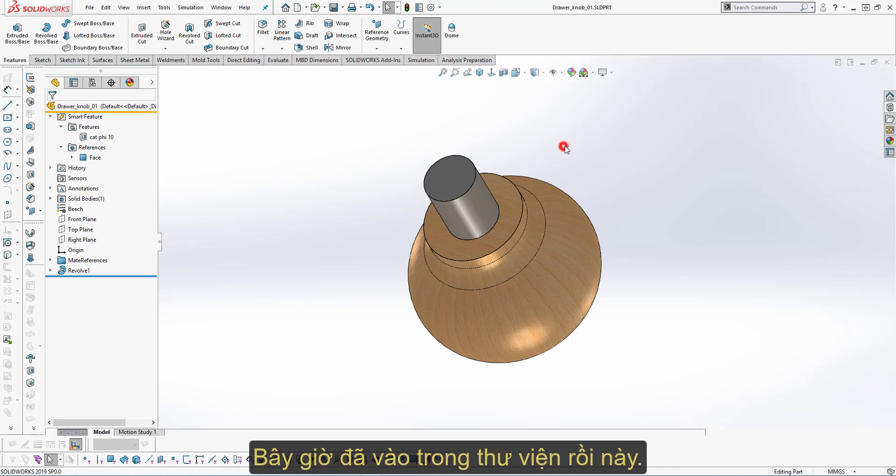
click(882, 63)
click(456, 158)
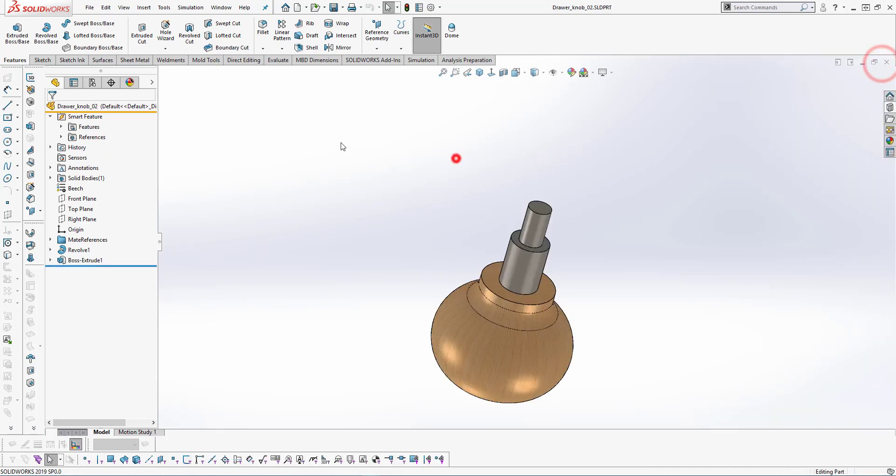
- Add the Drawer_knob_02 part to the Custom lib folder of the Design Library with the description "knob_06"
click(890, 117)
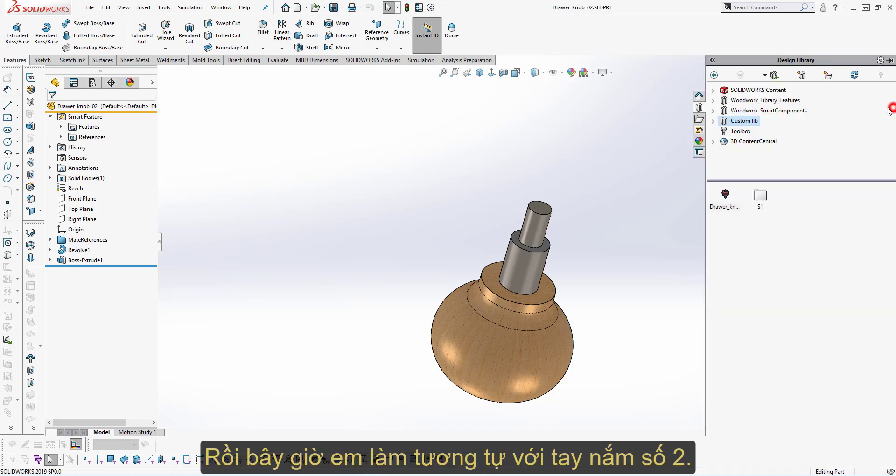
click(776, 75)
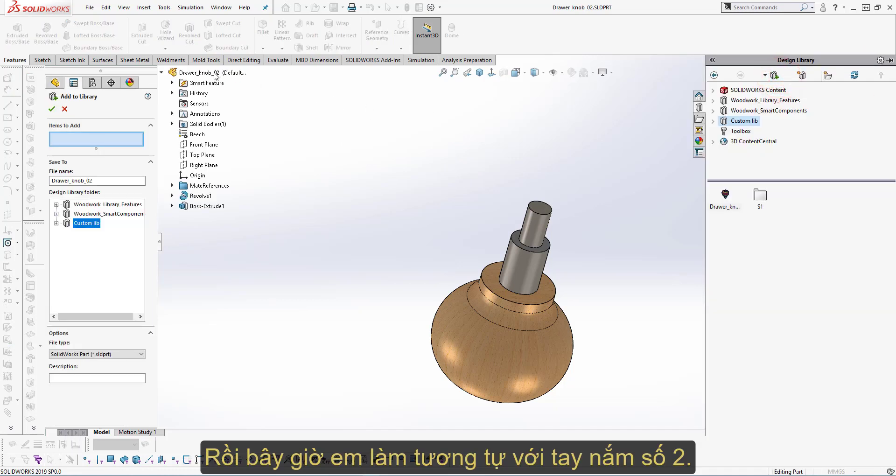
click(215, 73)
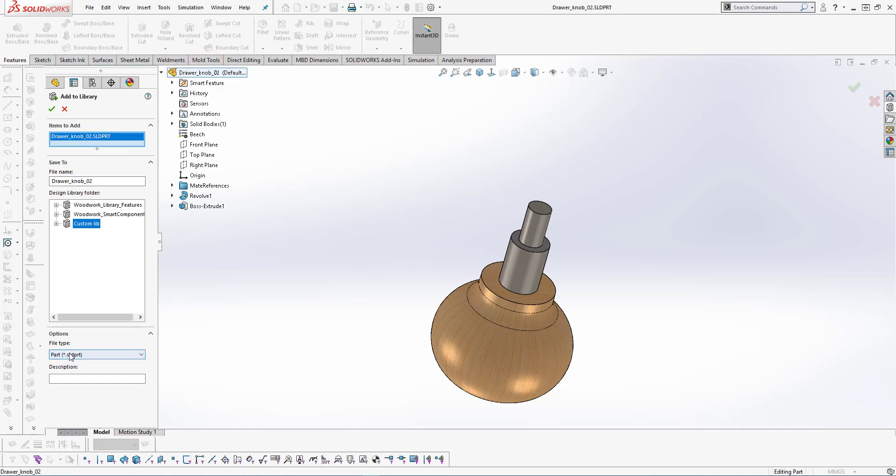
click(73, 375)
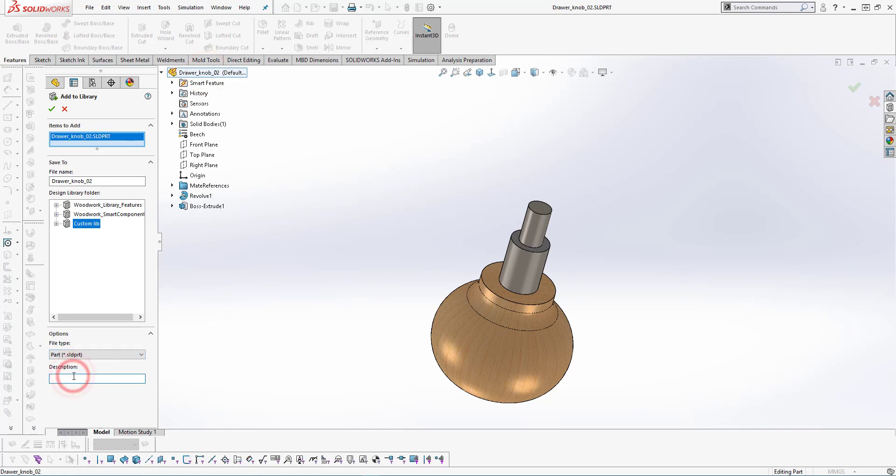
text(knob_06)
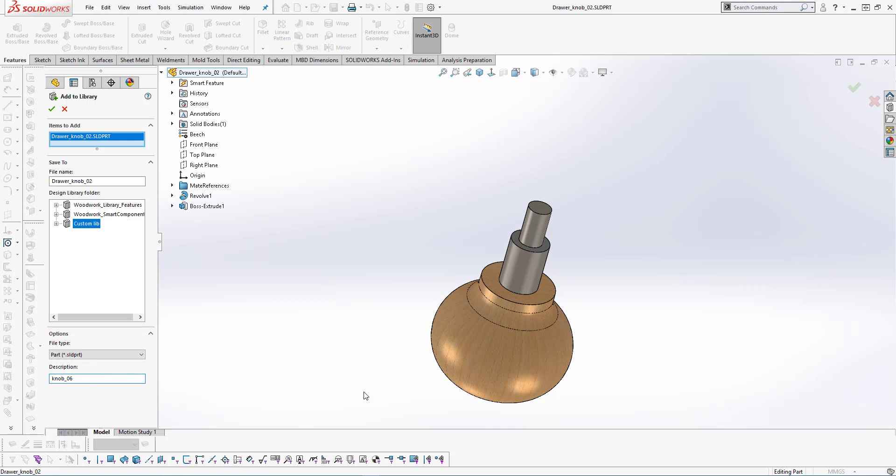
click(53, 110)
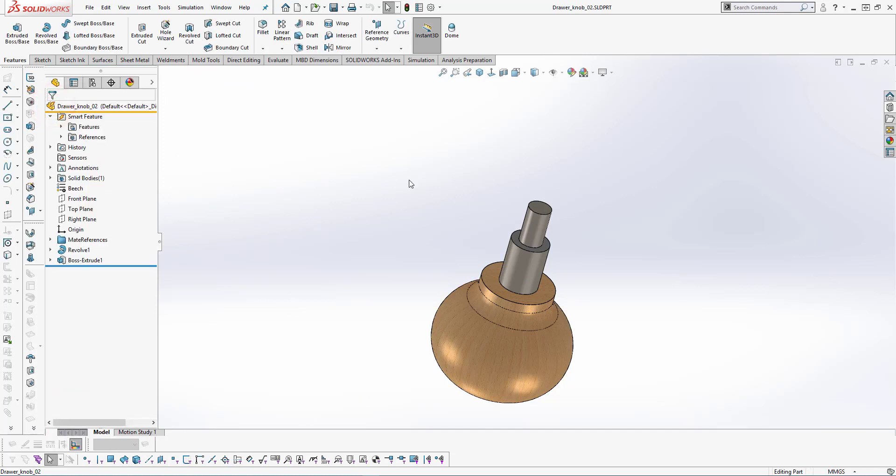
- Check both drawer knob entries in the Custom lib folder and close the Drawer_knob_02 part
click(890, 108)
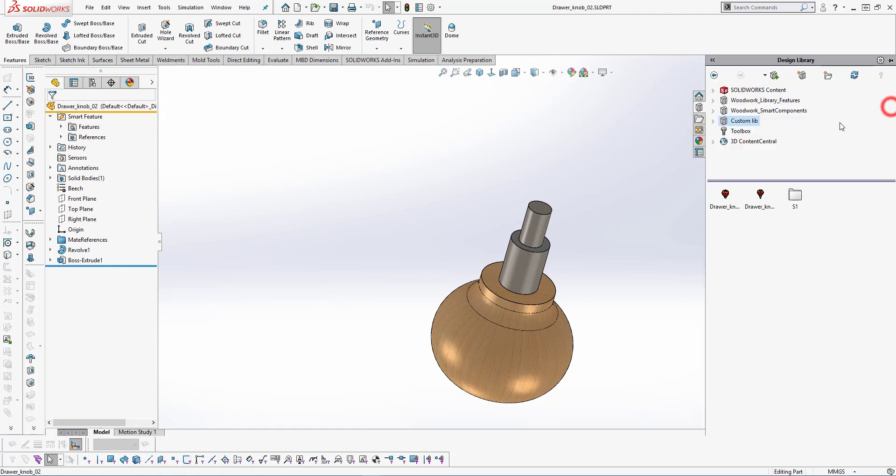
click(759, 195)
click(726, 198)
click(632, 214)
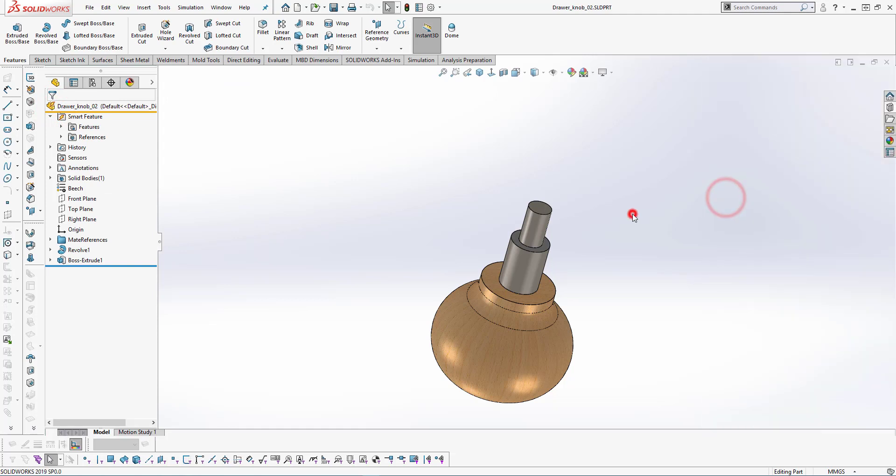
click(680, 176)
click(887, 62)
click(586, 165)
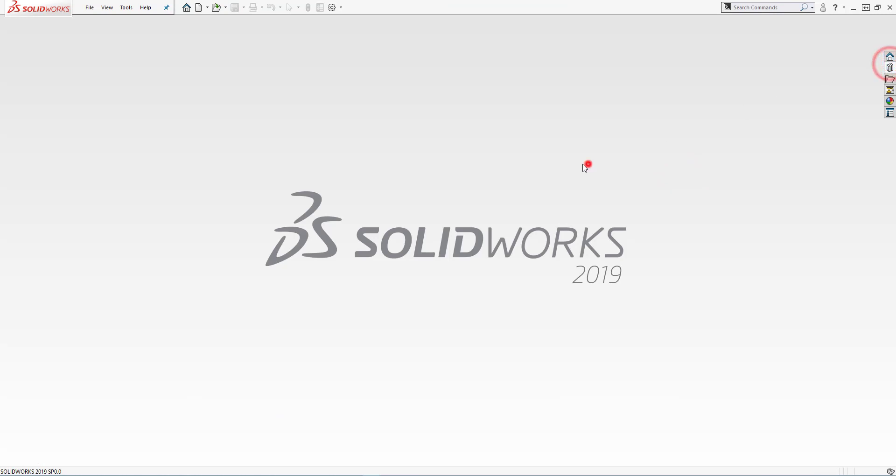
click(218, 185)
- Open Drawer_Finished.SLDPRT from the Make video folder
click(216, 8)
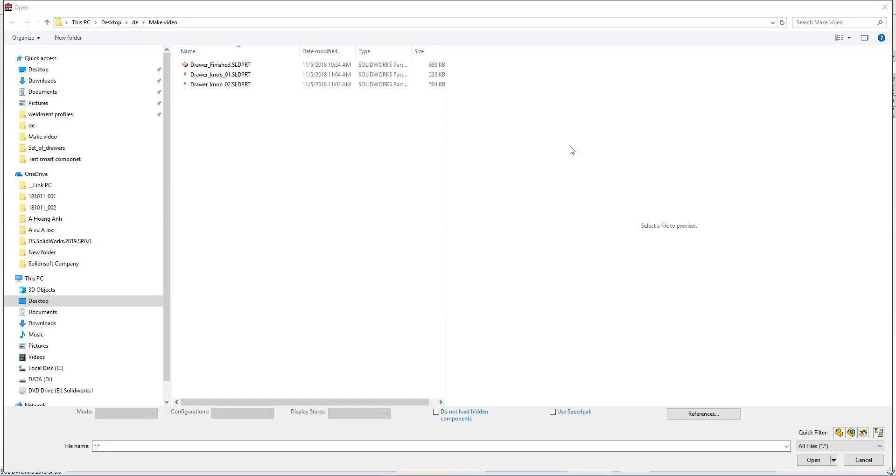
click(202, 65)
click(815, 460)
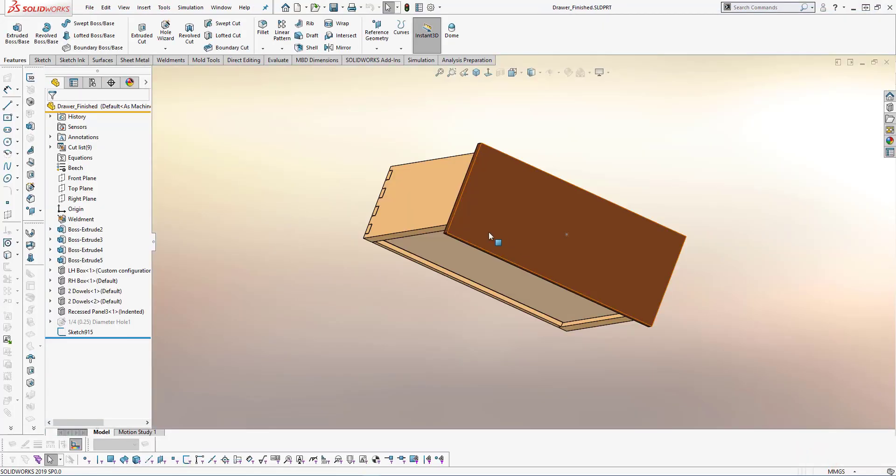
middle_drag(489, 232, 416, 359)
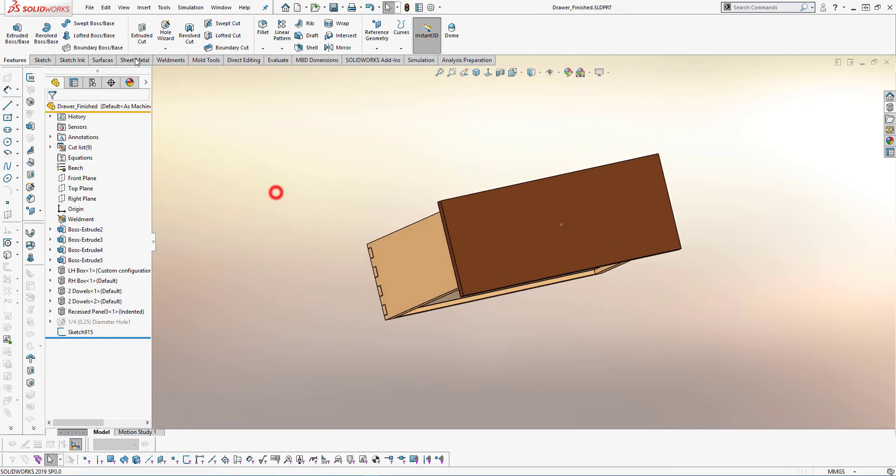
- Make an assembly from the drawer part with the Assembly_MM template and place the drawer at the assembly origin
click(89, 7)
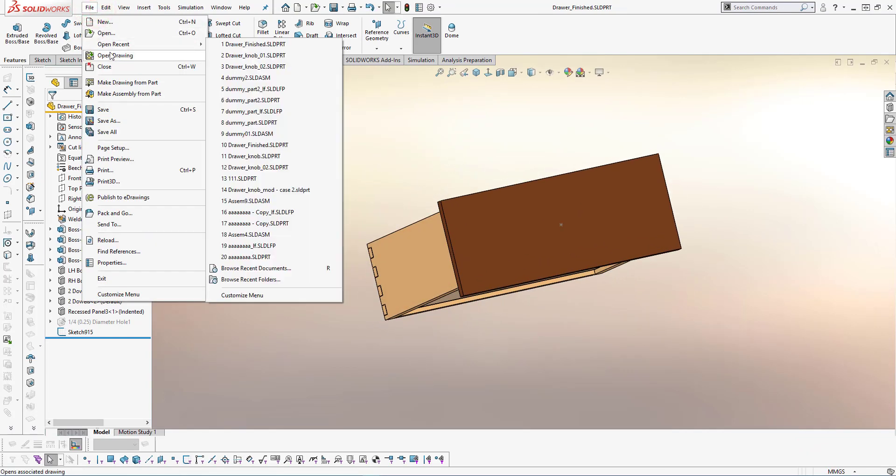
click(117, 93)
click(250, 149)
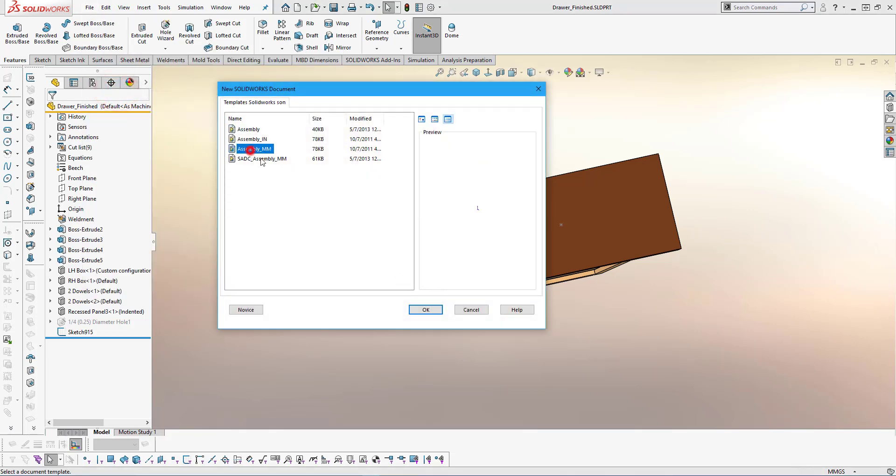
click(415, 311)
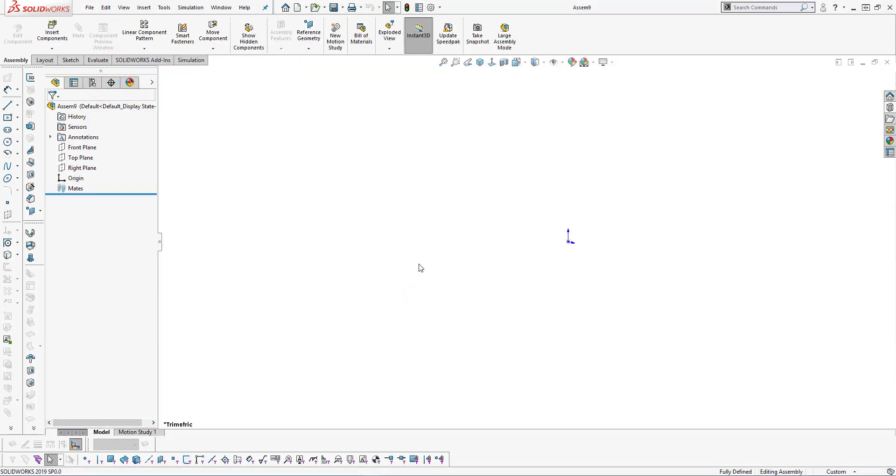
click(568, 242)
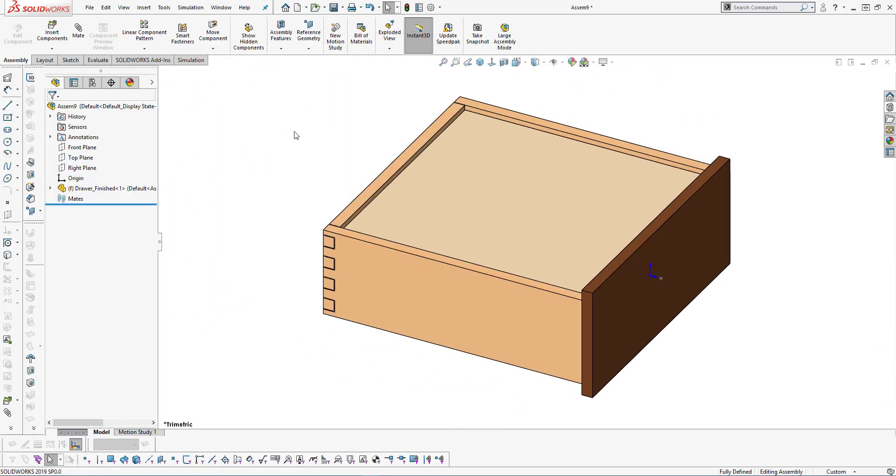
- Hide the origins in the assembly's graphics area
click(295, 131)
scroll(299, 135, up, 5)
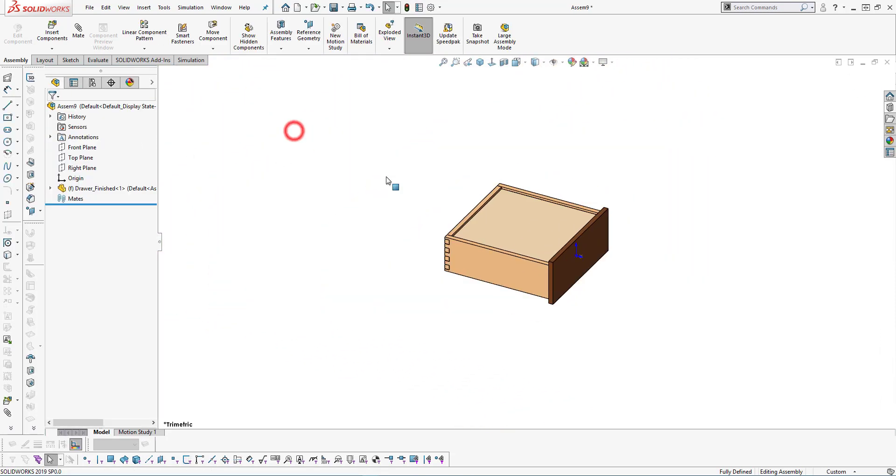
scroll(631, 252, down, 7)
middle_drag(475, 253, 470, 197)
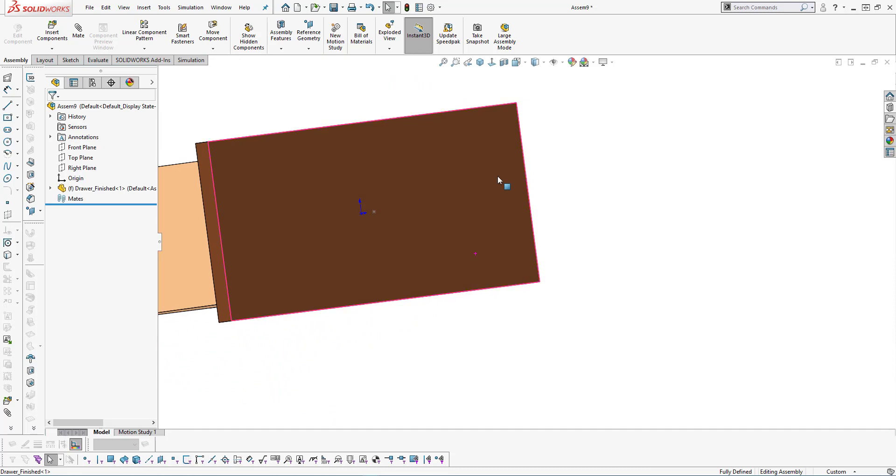
click(544, 62)
click(563, 62)
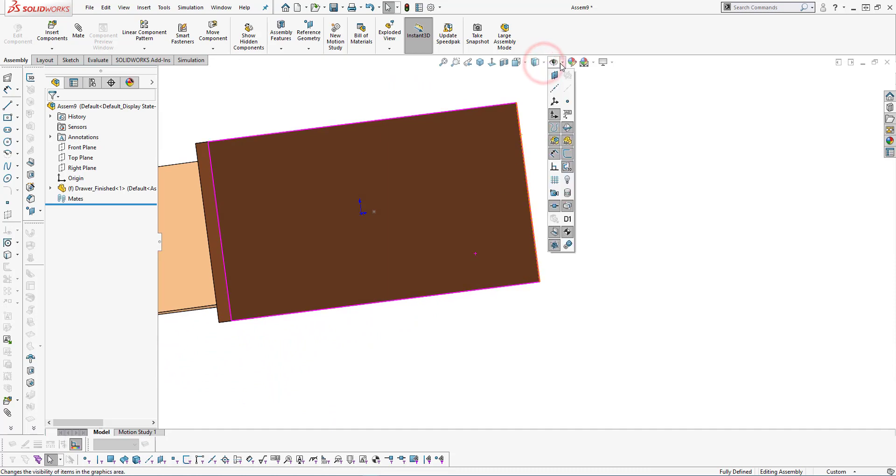
click(646, 144)
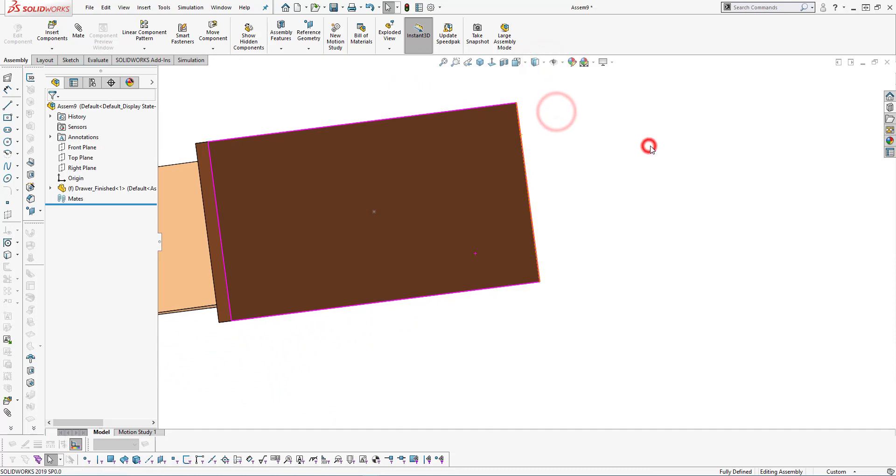
- Insert one Drawer_knob_01 from the Custom lib folder onto the drawer's front face with a coincident mate
click(890, 107)
click(724, 198)
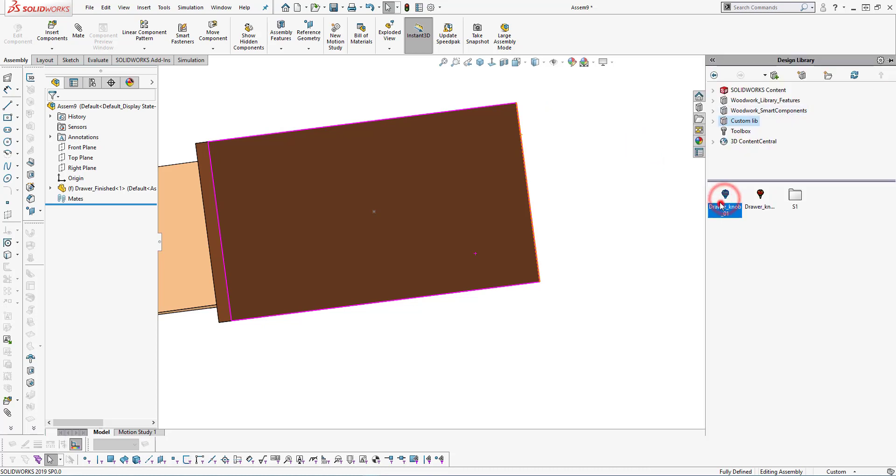
drag(721, 205, 297, 223)
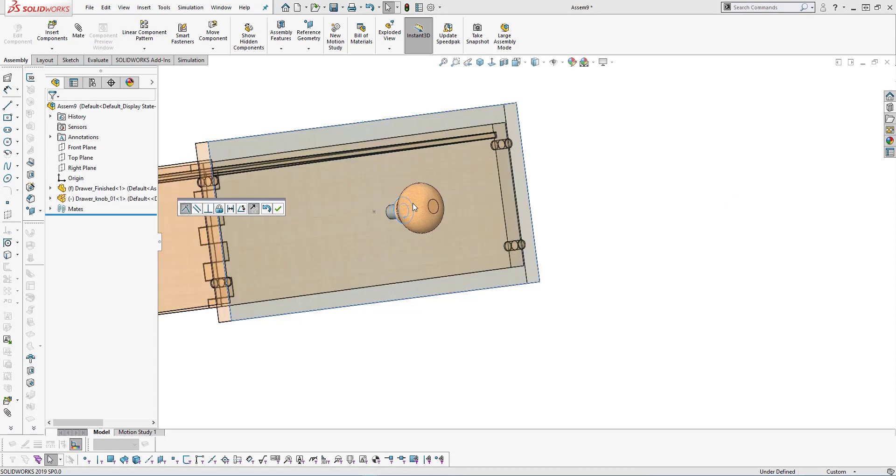
click(279, 210)
middle_drag(401, 239, 346, 63)
scroll(456, 230, down, 6)
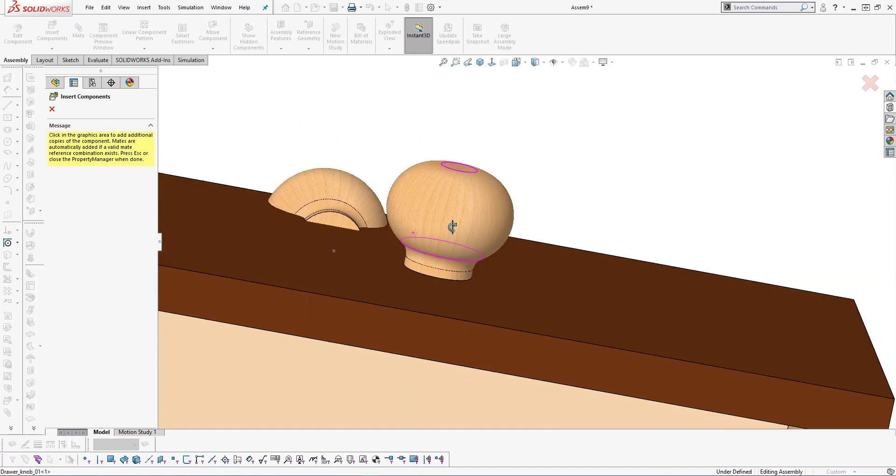
key(Escape)
scroll(459, 200, up, 5)
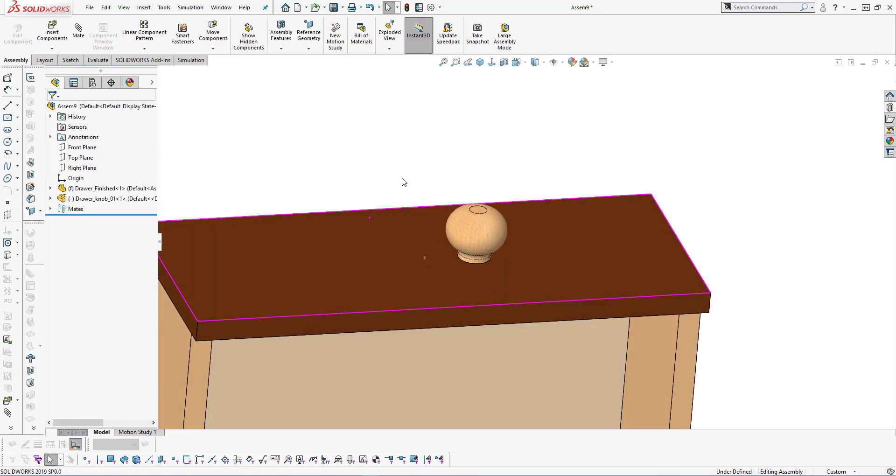
- Insert the cat phi 10 smart feature of Drawer_knob_01 using the drawer's front face as reference
click(140, 198)
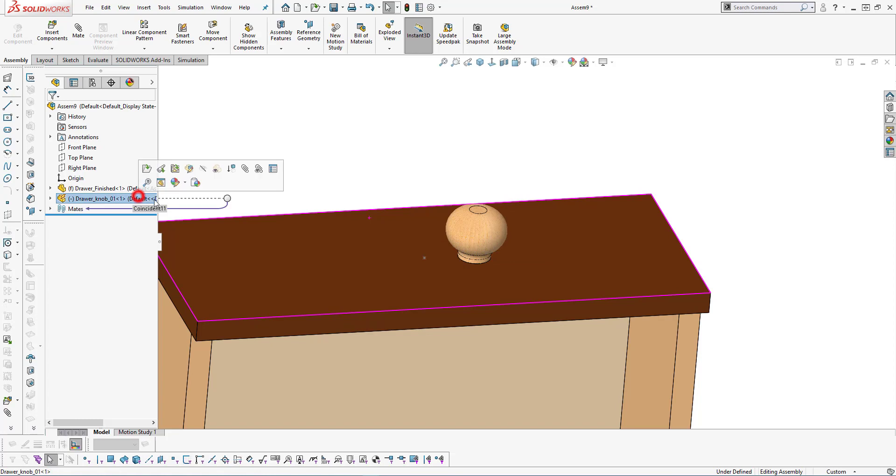
click(478, 243)
click(478, 243)
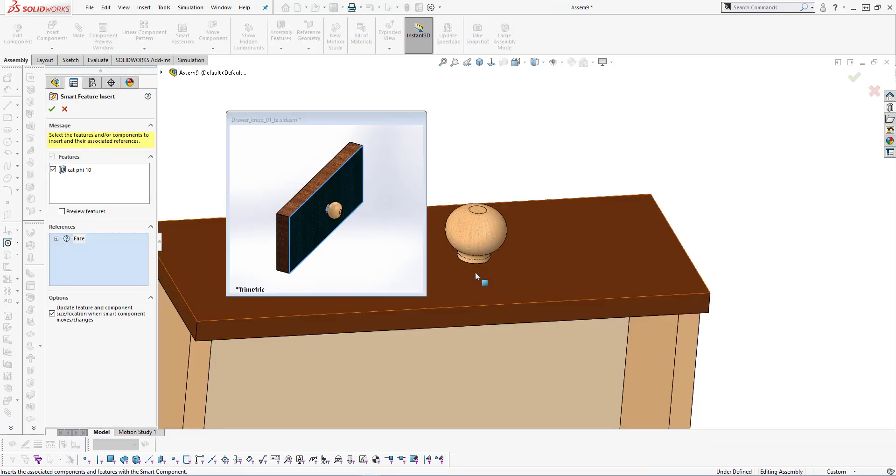
click(51, 109)
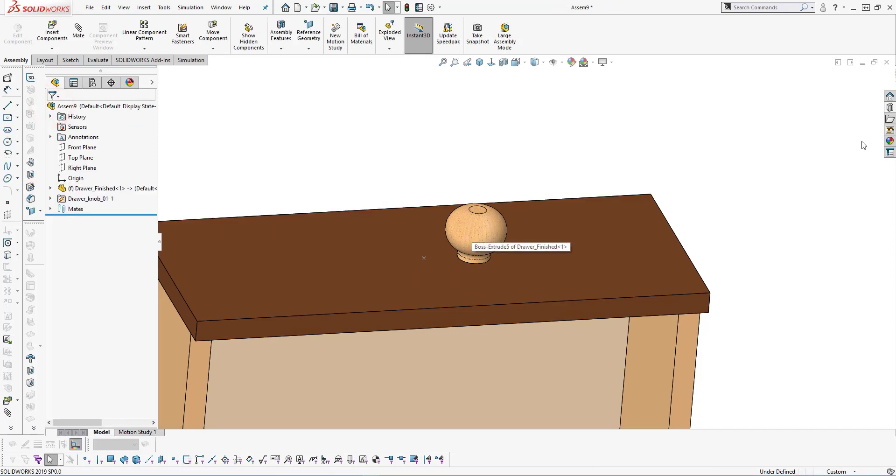
- Insert one Drawer_knob_02 from the Design Library onto the drawer's front face with a coincident mate
click(890, 108)
drag(760, 196, 388, 281)
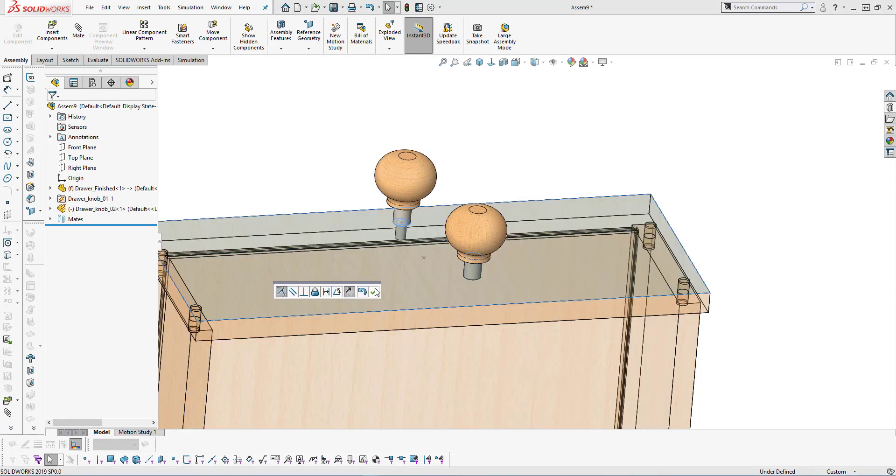
click(375, 291)
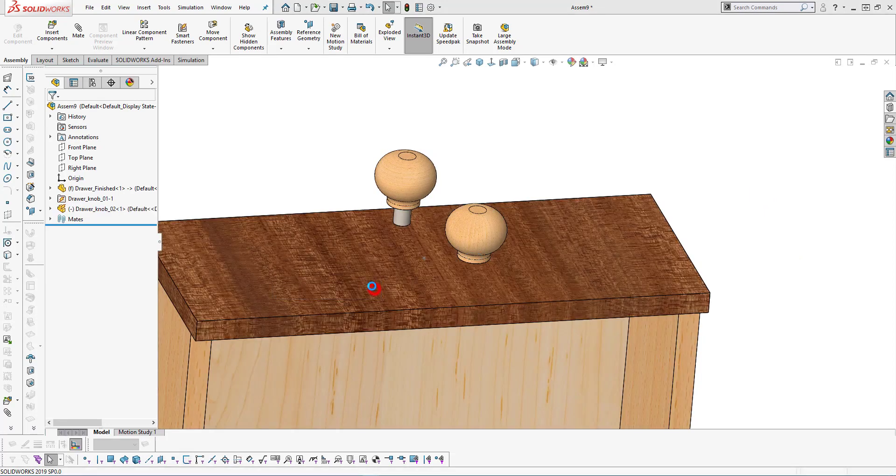
key(Escape)
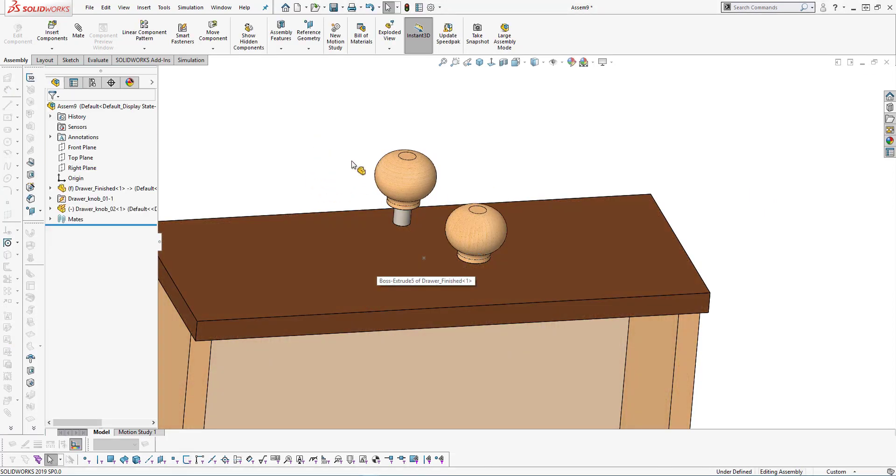
mouse_move(344, 206)
middle_down()
mouse_move(337, 190)
mouse_move(376, 178)
mouse_move(332, 199)
middle_up()
- Move both knobs across the drawer front so that Drawer_knob_01 sits clear of its cut hole
click(393, 214)
drag(374, 234, 317, 268)
drag(445, 229, 440, 191)
middle_drag(393, 245, 405, 285)
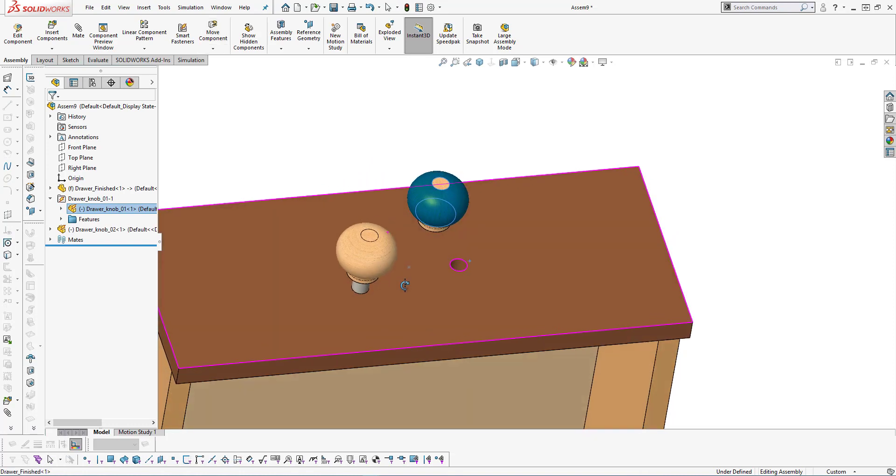
- Insert the Cut-Extrude2 smart feature of Drawer_knob_02 using the drawer's front face as reference
click(369, 257)
click(125, 230)
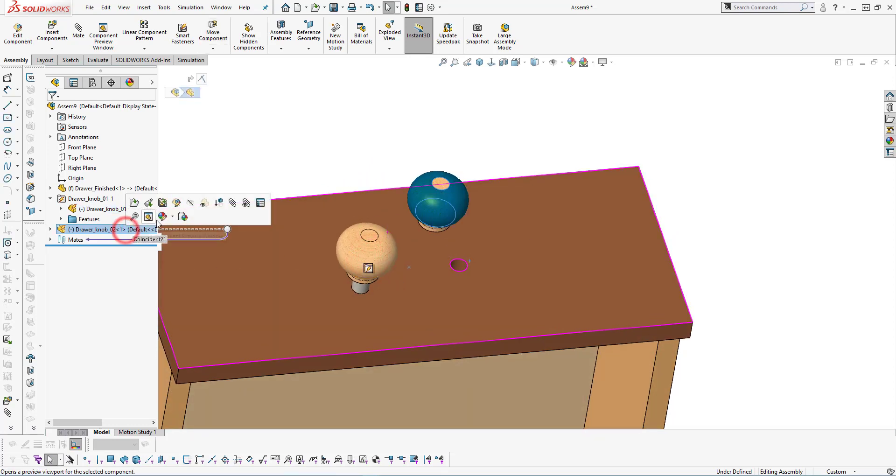
drag(125, 232, 369, 270)
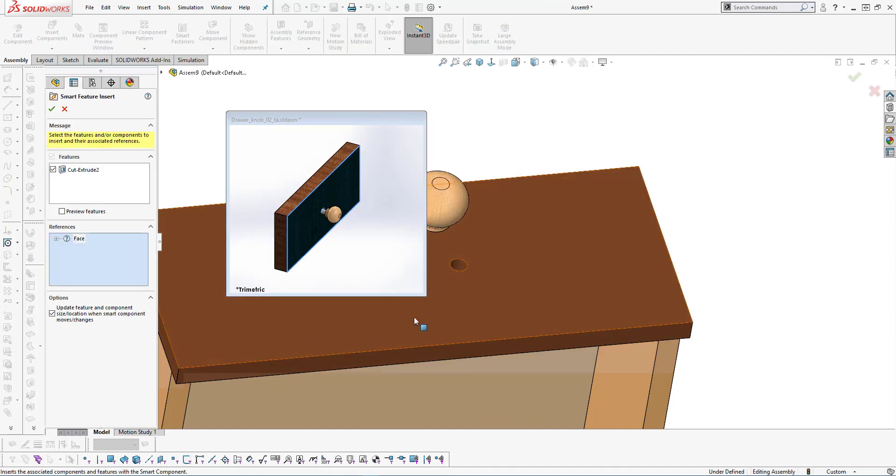
click(403, 313)
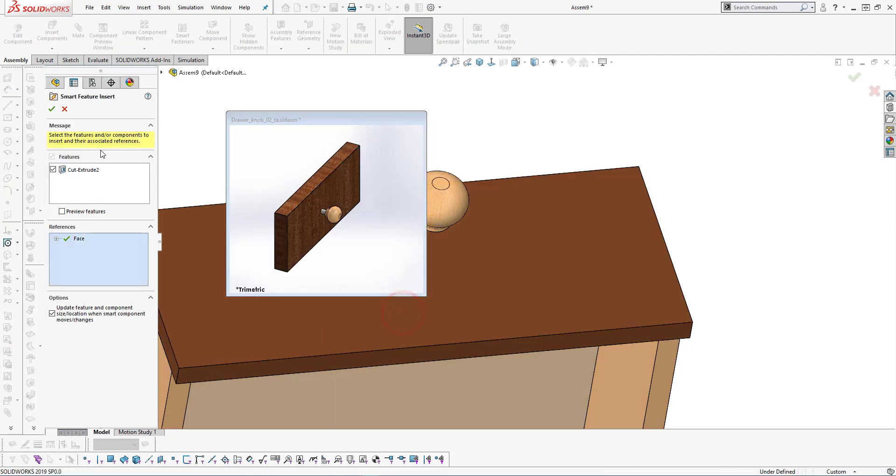
click(53, 110)
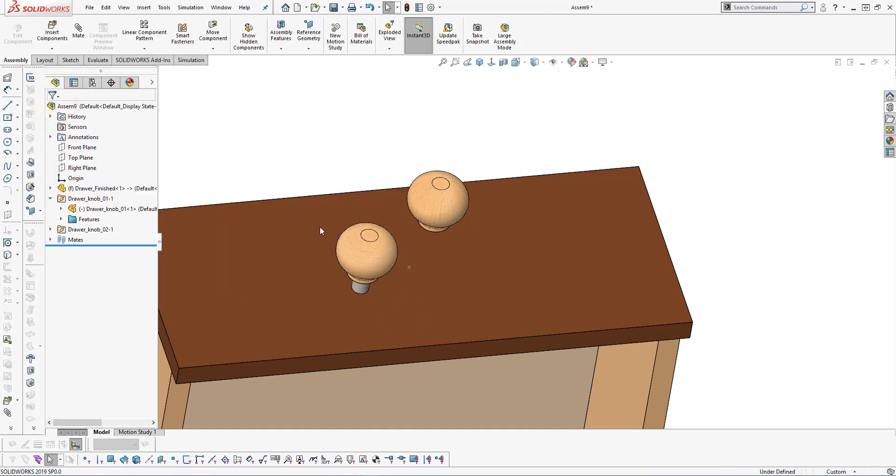
- Move both knobs away from their holes and rebuild the assembly to update the hole positions
middle_drag(362, 227, 373, 244)
drag(377, 252, 348, 238)
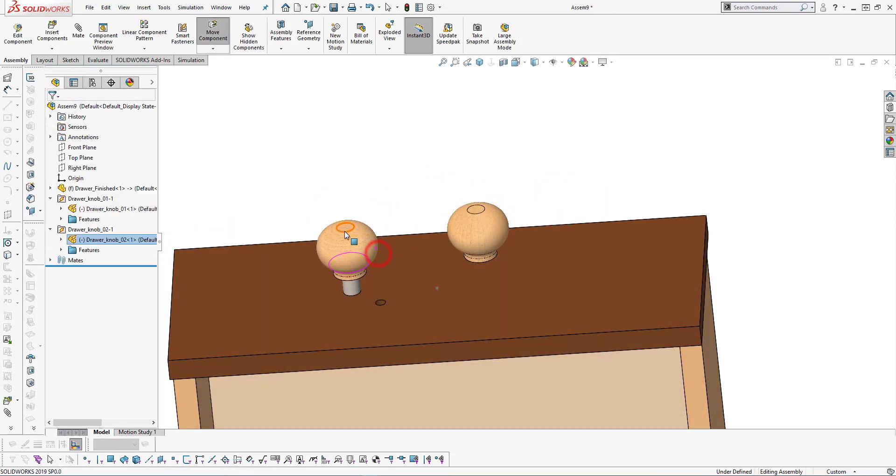
click(479, 227)
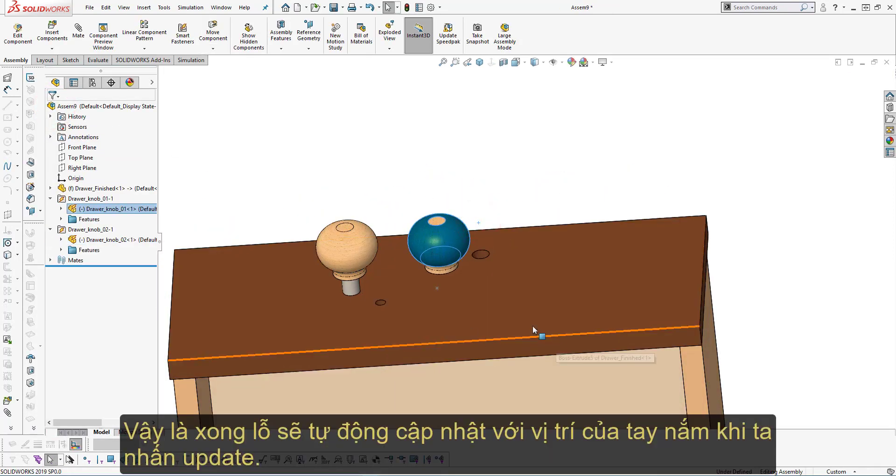
scroll(460, 279, down, 5)
scroll(452, 276, up, 3)
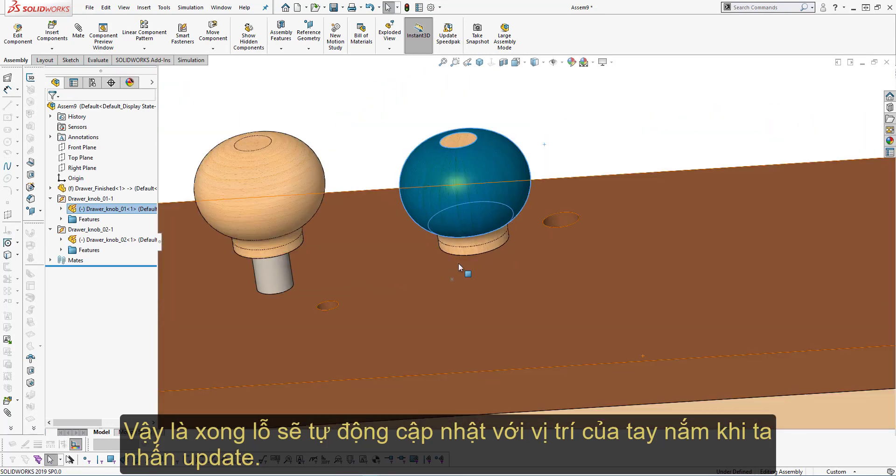
key(ctrl+b)
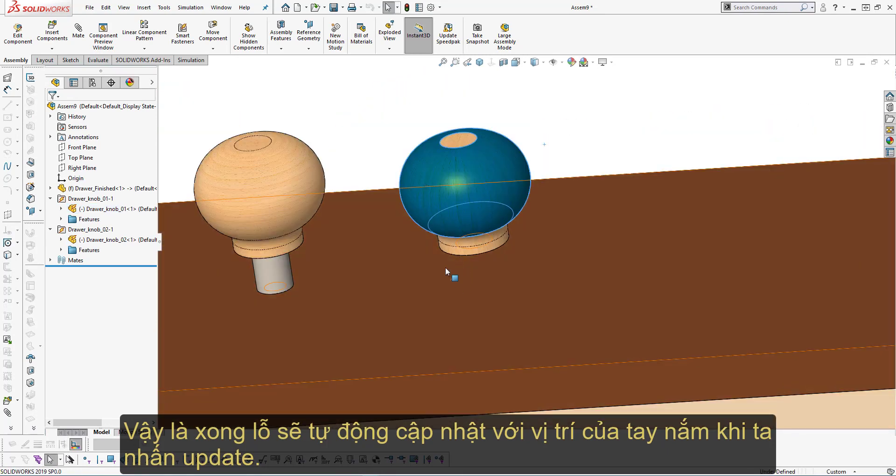
scroll(421, 269, up, 4)
- Reposition Drawer_knob_01 and Drawer_knob_02 on the drawer front again and rebuild the holes at their new locations
click(550, 146)
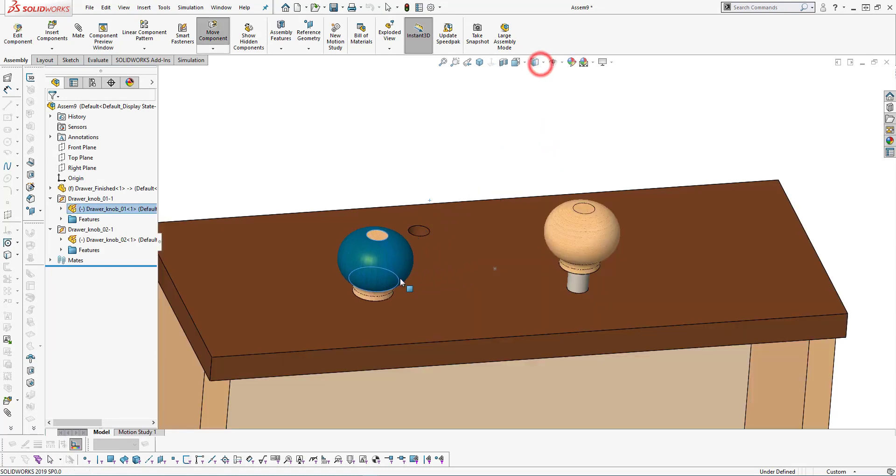
drag(578, 247, 515, 192)
middle_drag(395, 215, 352, 232)
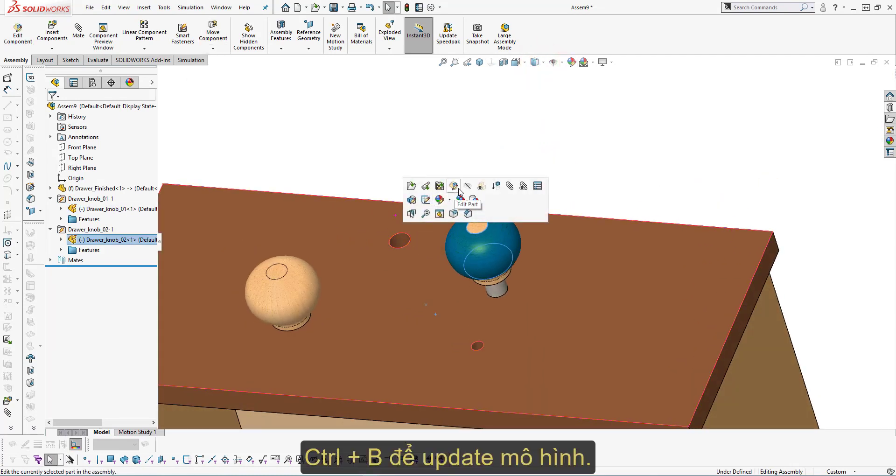
key(ctrl+b)
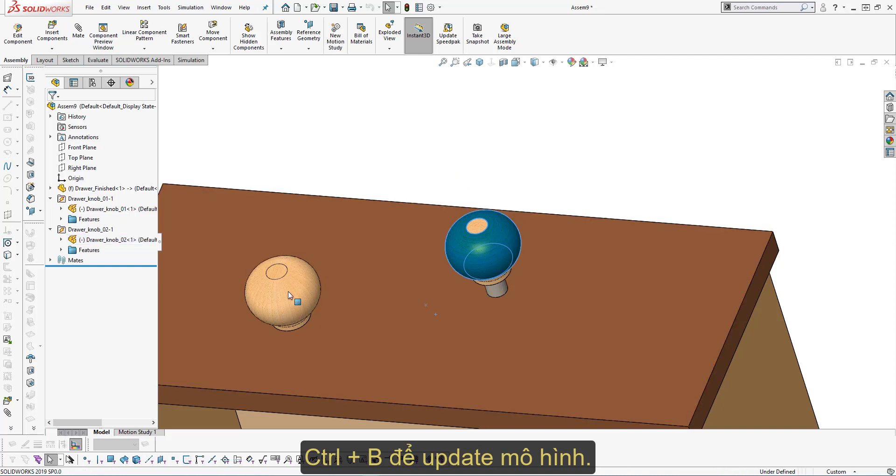
- Swap the side-by-side order of the two knobs on the drawer front and update the model's holes
drag(287, 291, 323, 247)
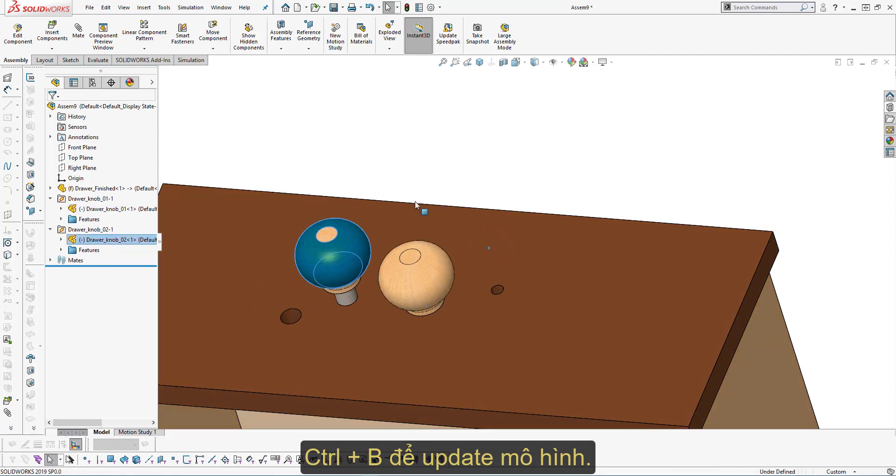
click(479, 162)
scroll(390, 273, up, 1)
middle_drag(390, 273, 363, 388)
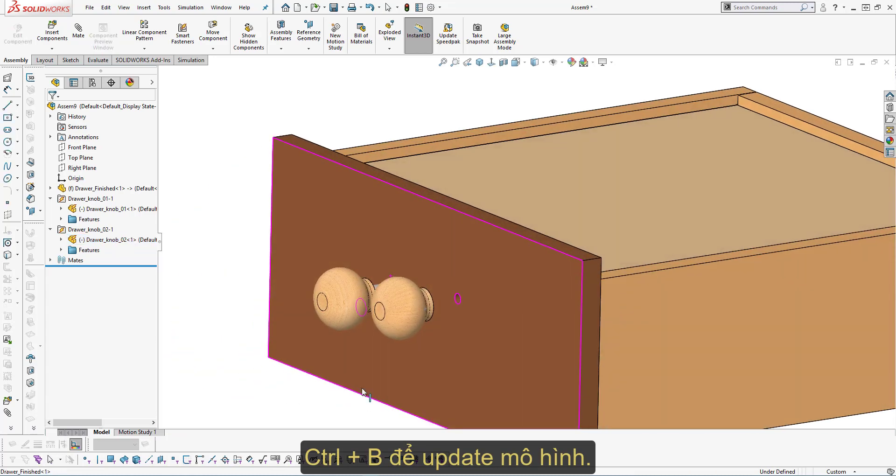
scroll(364, 384, up, 1)
middle_drag(405, 288, 415, 282)
scroll(419, 277, down, 2)
drag(363, 271, 348, 239)
middle_drag(431, 245, 463, 142)
click(467, 123)
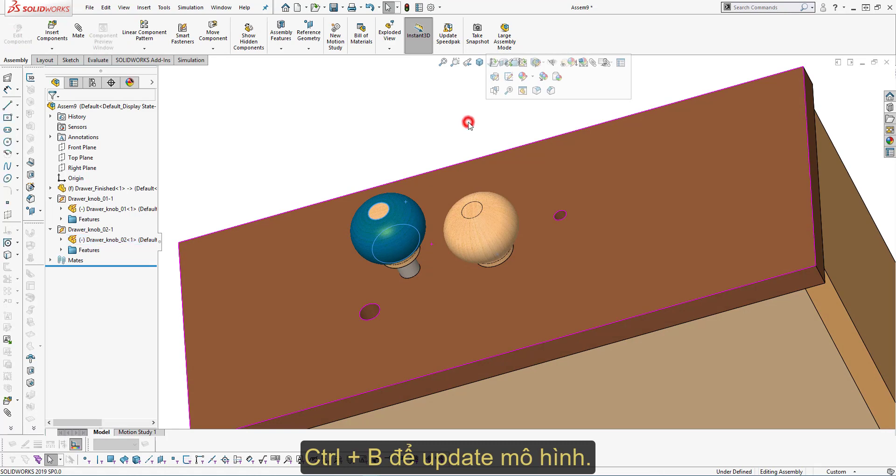
right_click(467, 121)
click(434, 120)
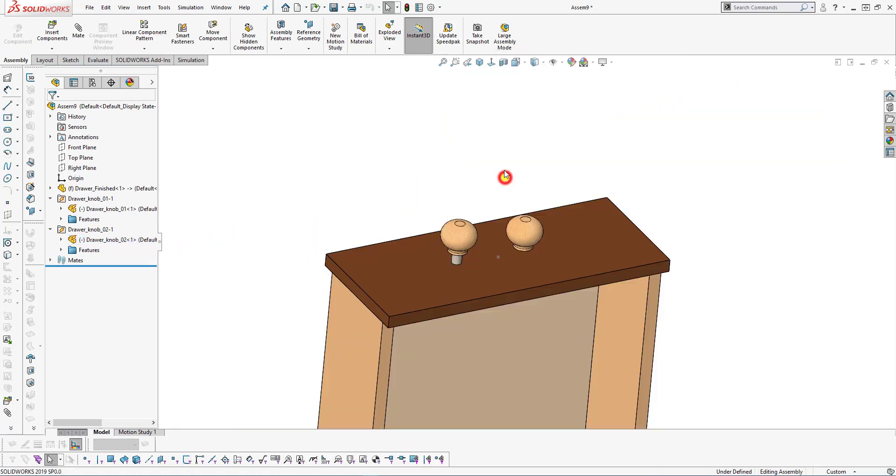
- Mate the base of Drawer_knob_01 concentric with the sketch point on the drawer's front face
right_drag(504, 177, 506, 141)
scroll(515, 248, down, 10)
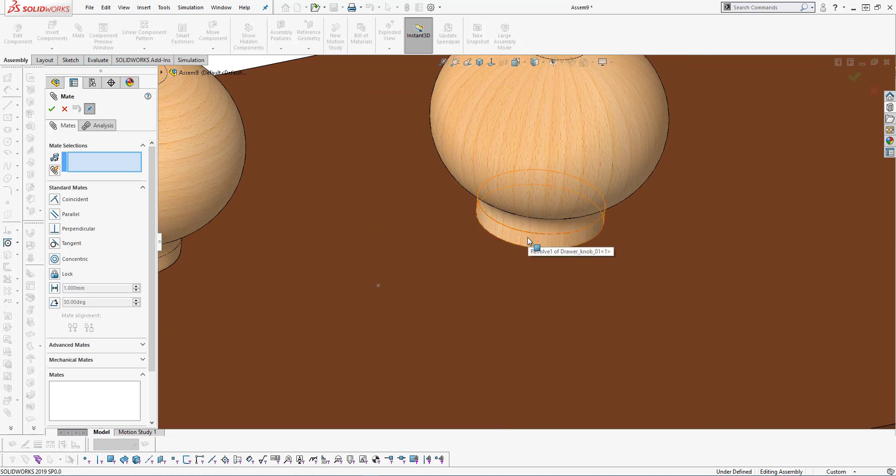
click(527, 236)
click(378, 287)
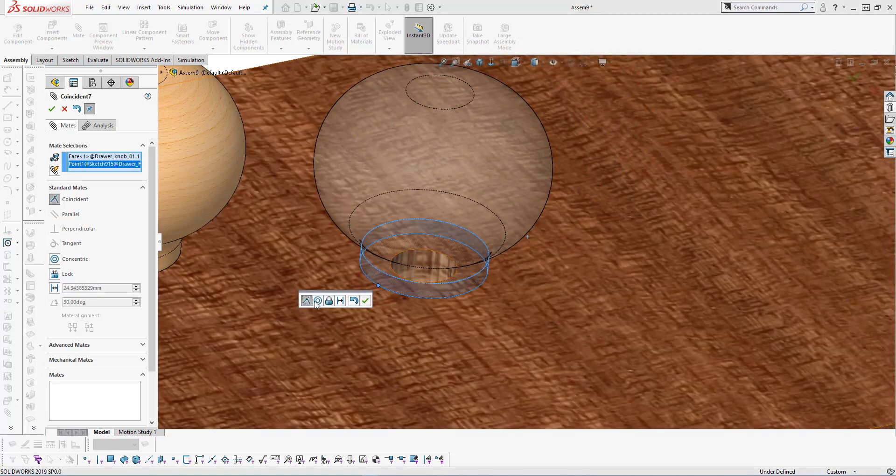
click(317, 302)
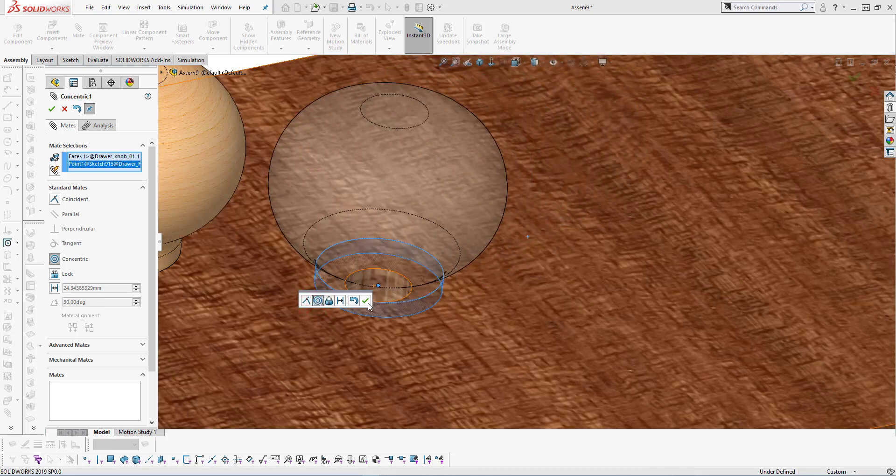
click(366, 301)
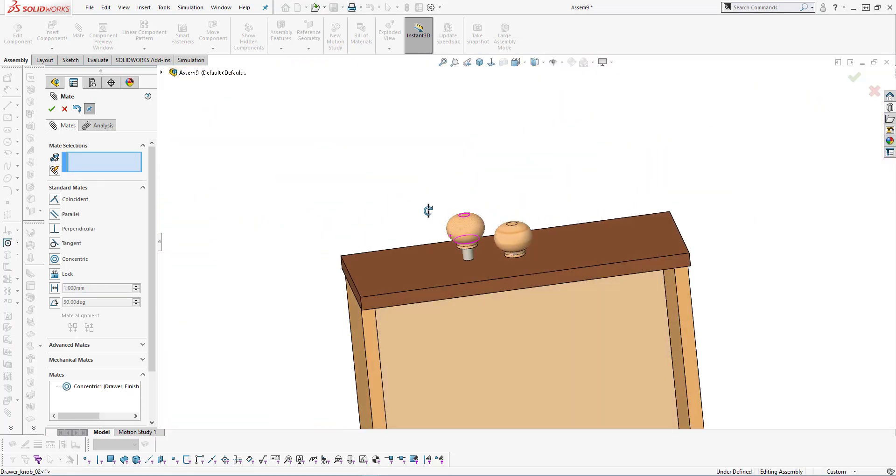
middle_drag(428, 211, 427, 231)
key(Escape)
click(439, 170)
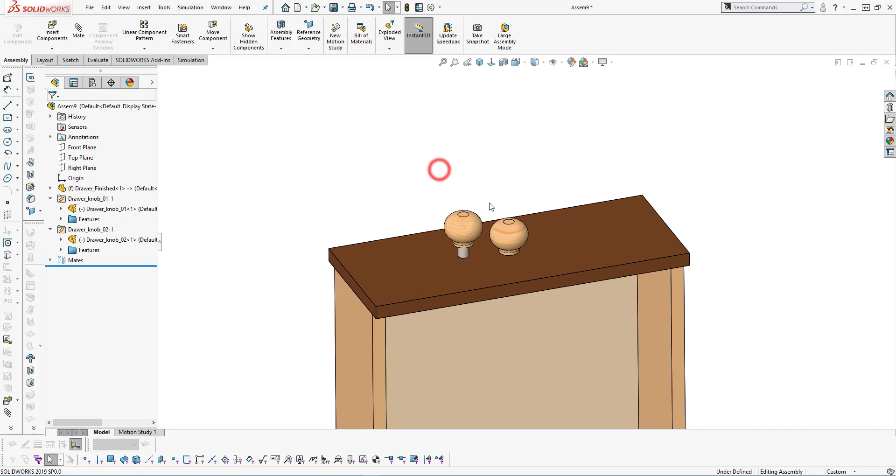
- Save the assembly and all its modified parts, naming the assembly test.SLDASM in the Make video folder
key(ctrl+s)
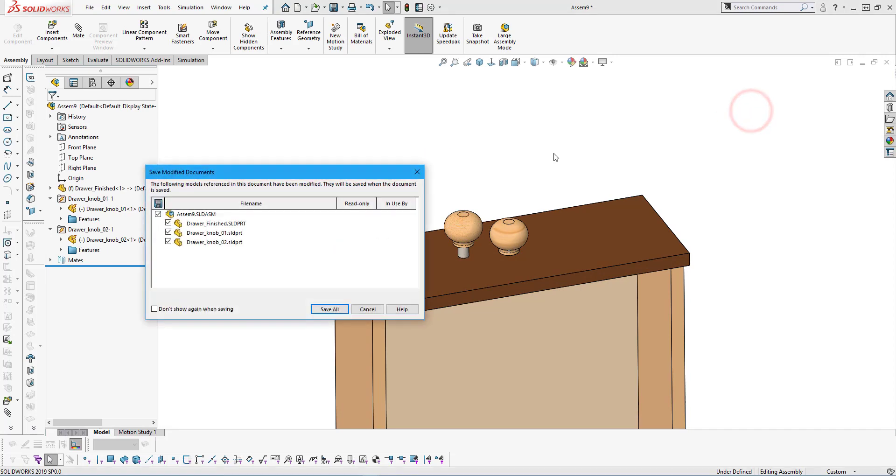
click(338, 306)
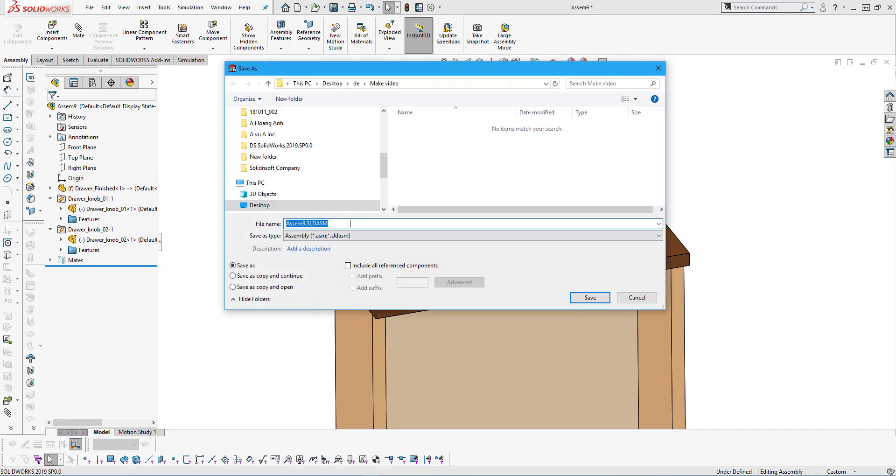
double_click(307, 223)
click(526, 156)
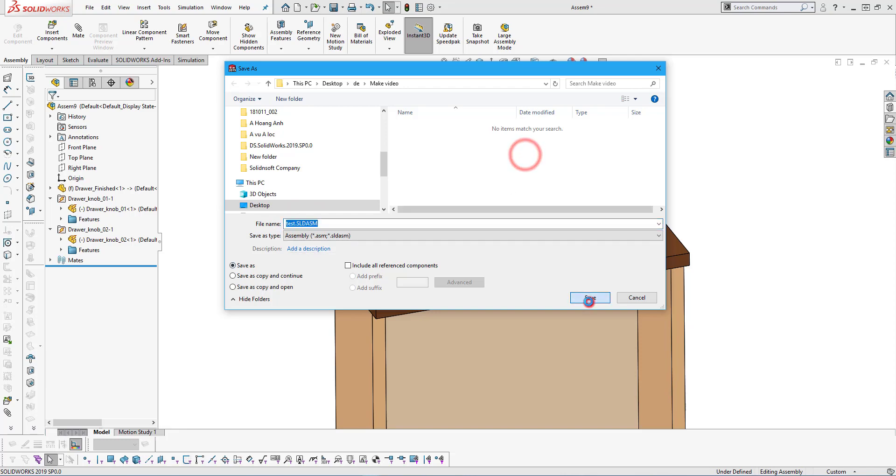
click(590, 298)
- Open the Drawer_Finished part from the assembly and examine the knob holes in its front face
click(466, 274)
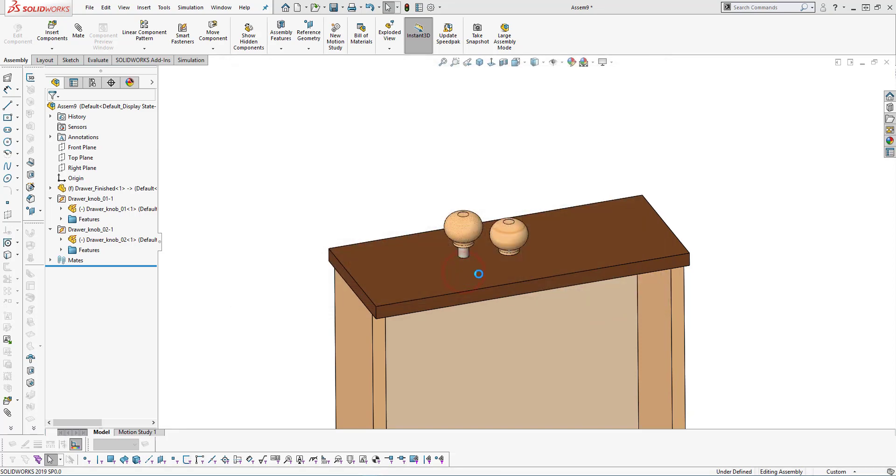
click(424, 276)
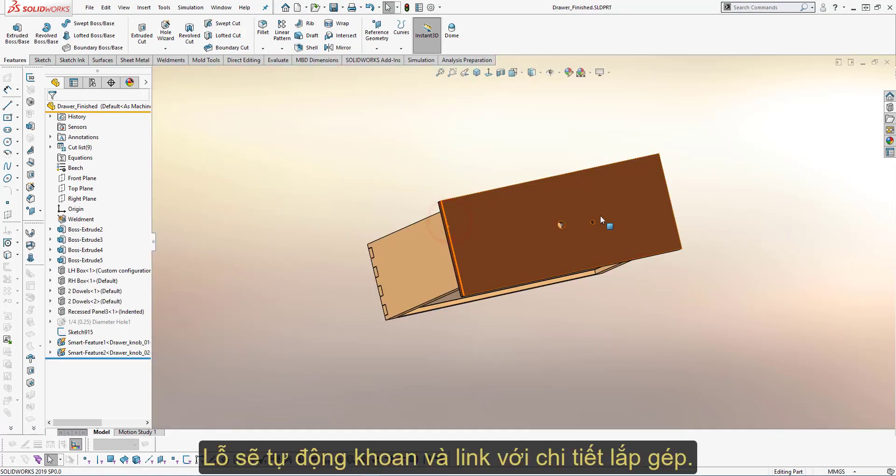
scroll(560, 224, down, 5)
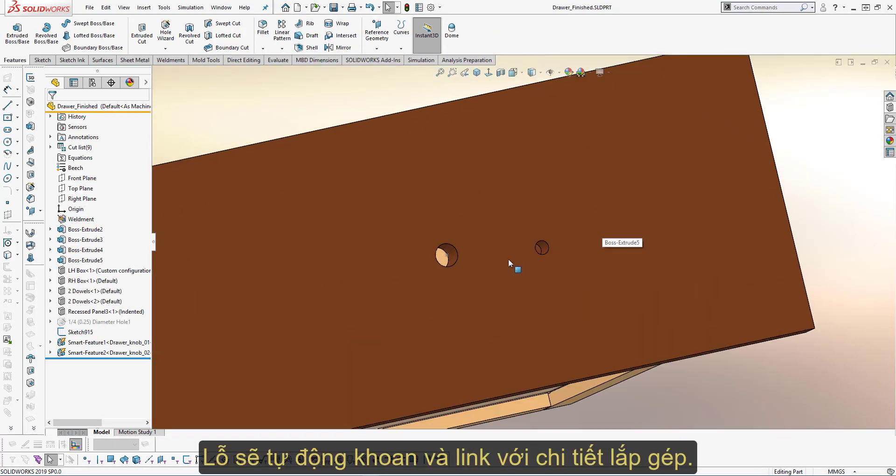
scroll(492, 201, up, 5)
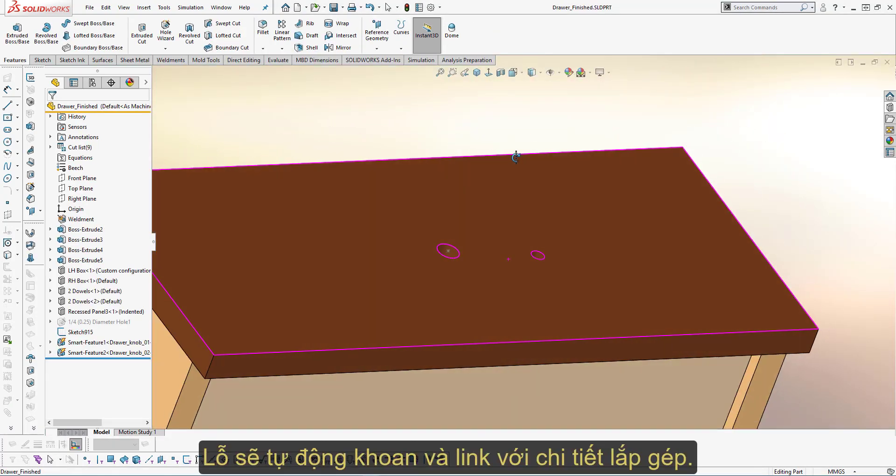